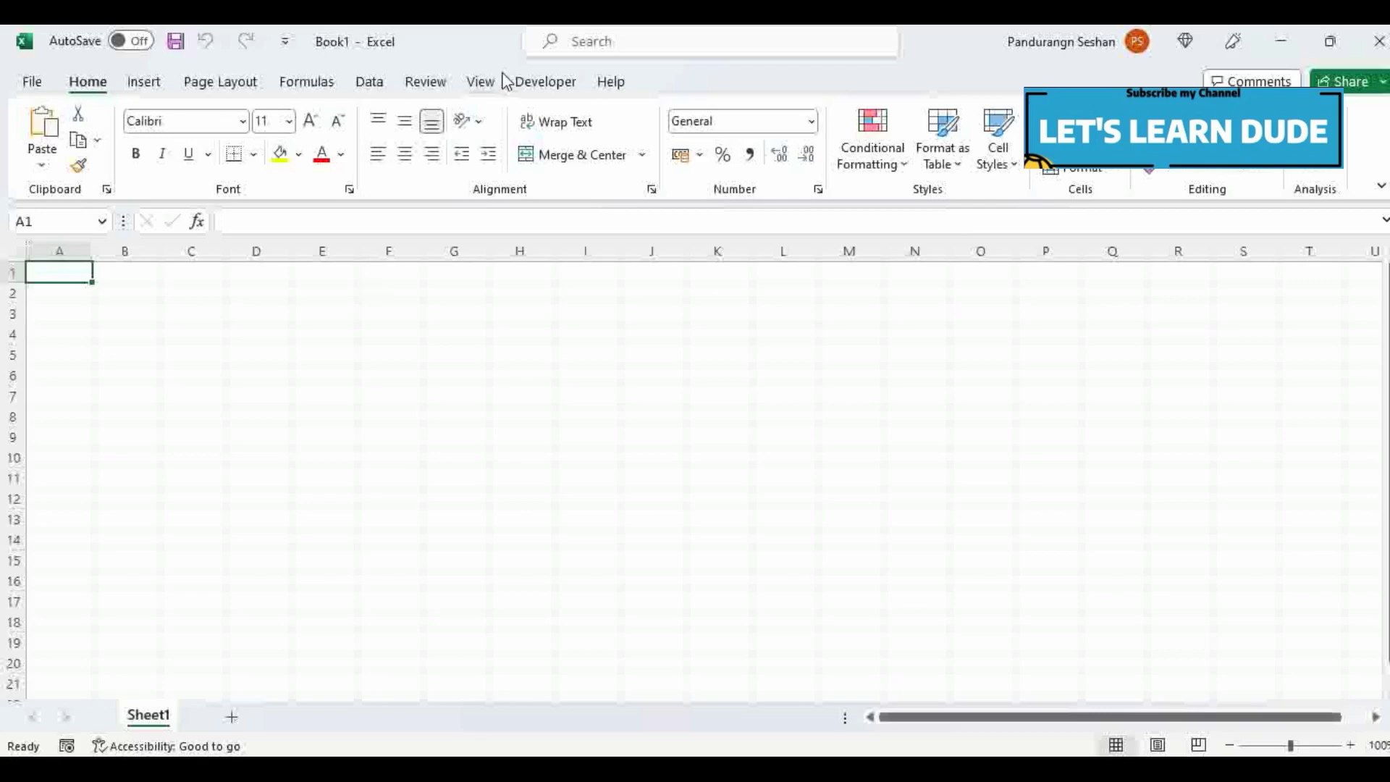
Turn on Use Relative References on the Developer tab and return the selection to cell A1
click(546, 82)
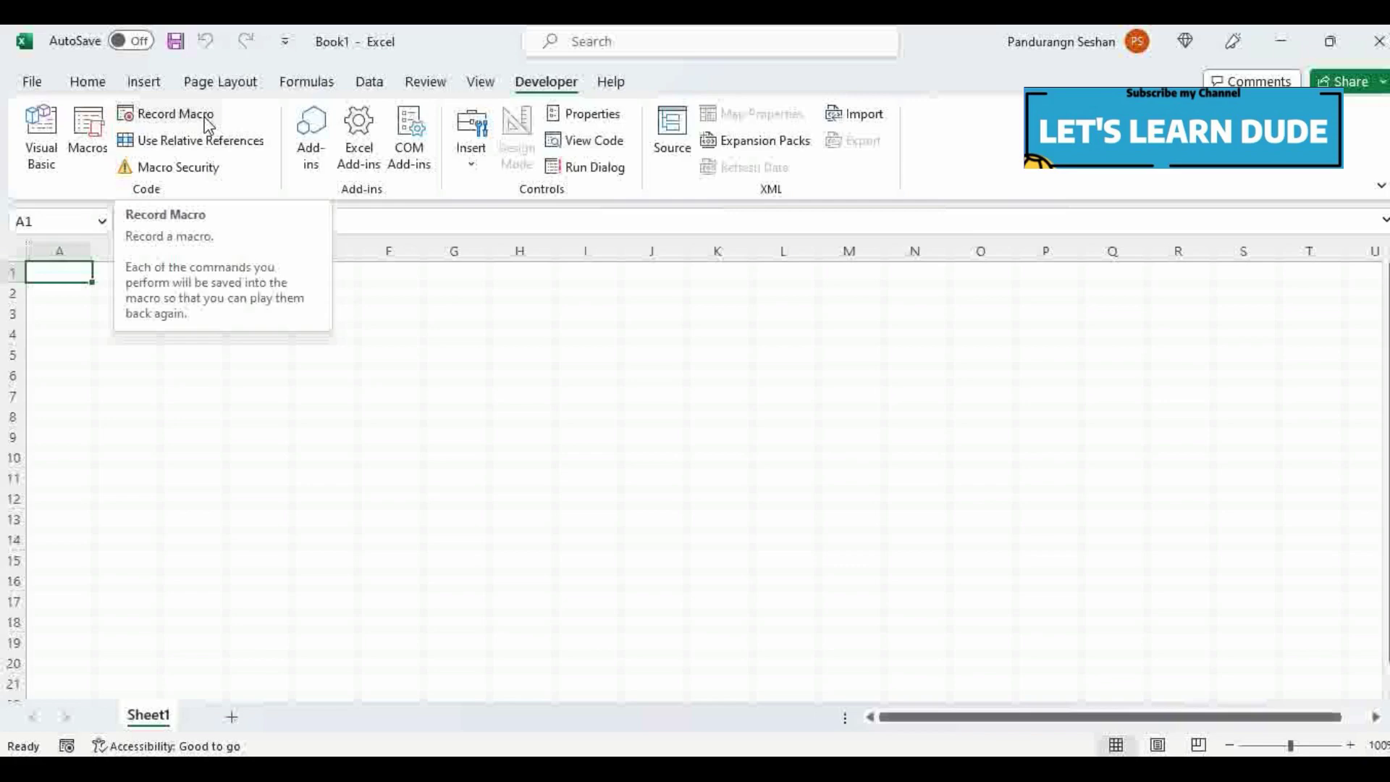
click(164, 142)
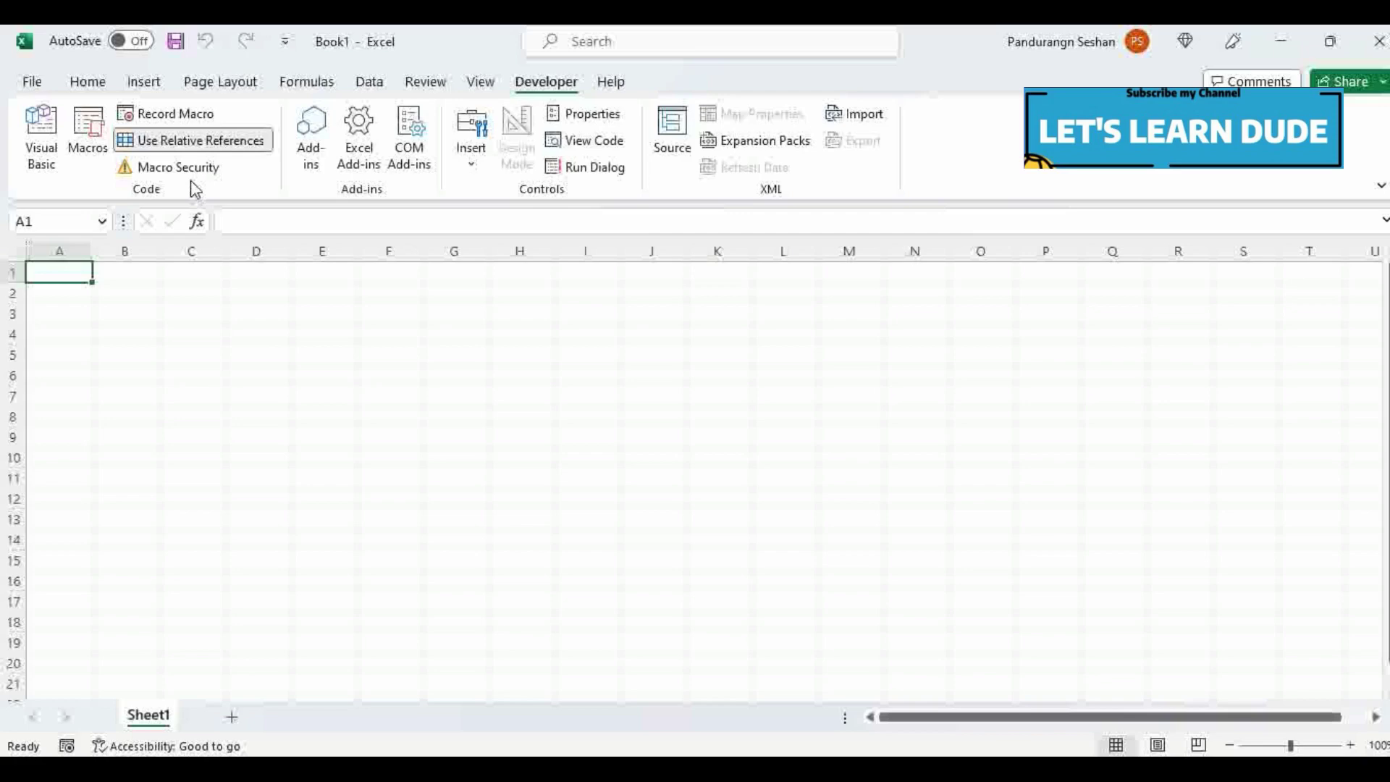
click(217, 316)
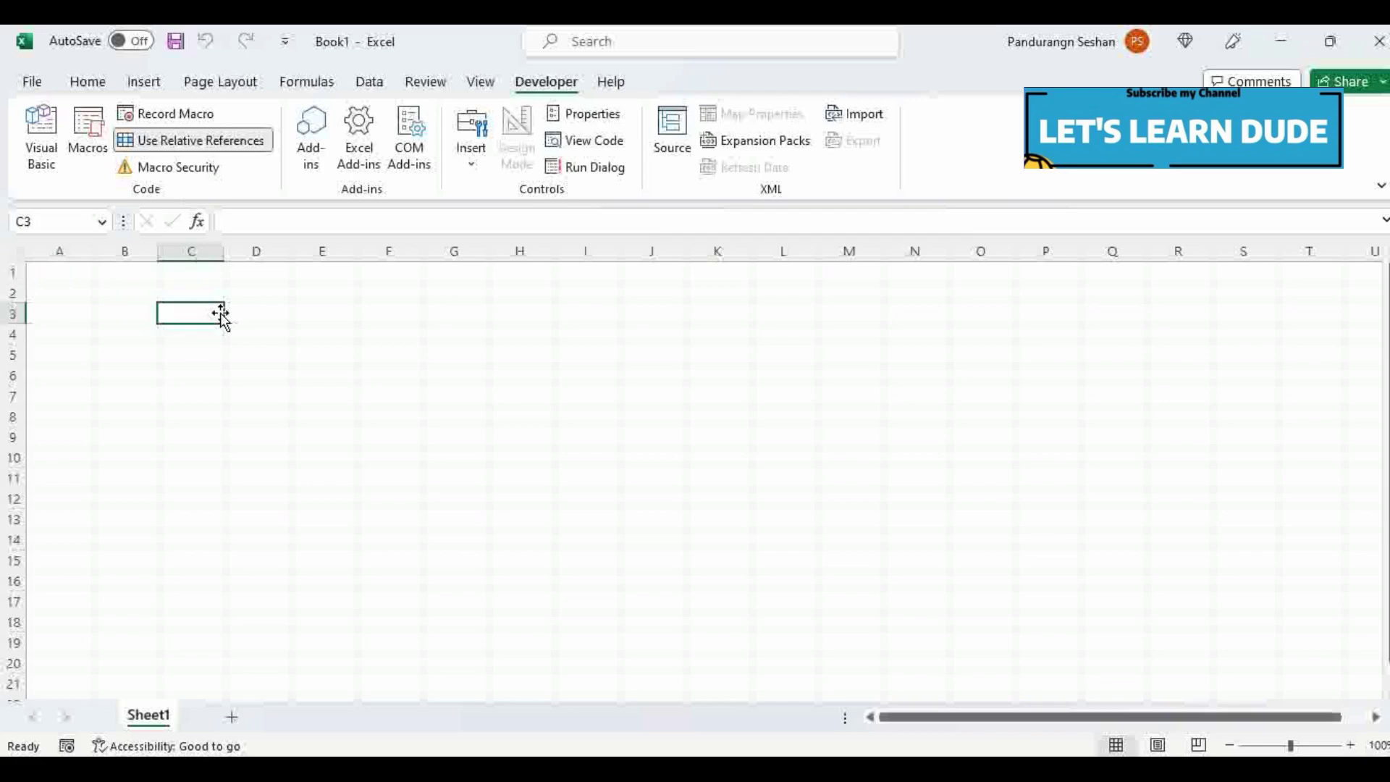
click(58, 282)
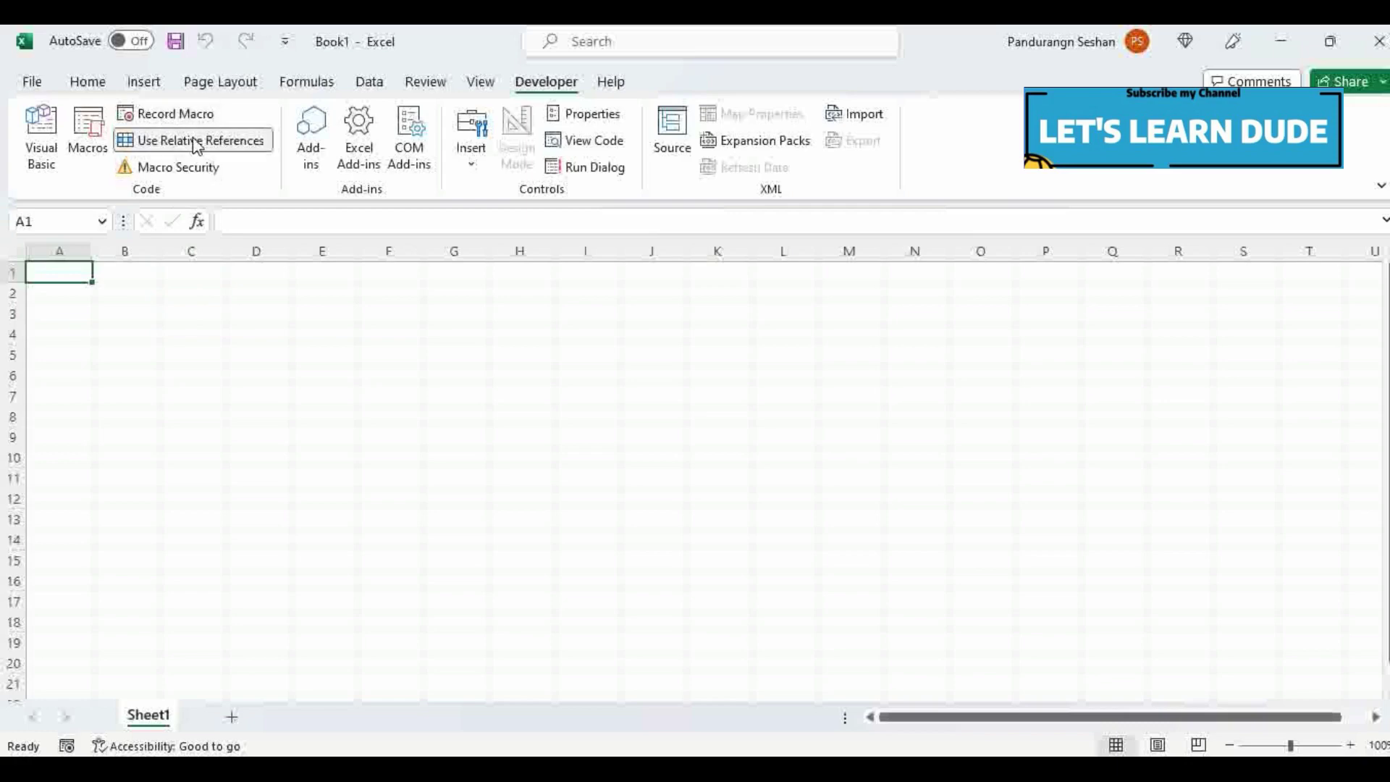
Start recording Macro1 with shortcut Ctrl+Shift+Z, stored in This Workbook, described 'Just type Hello'
click(177, 116)
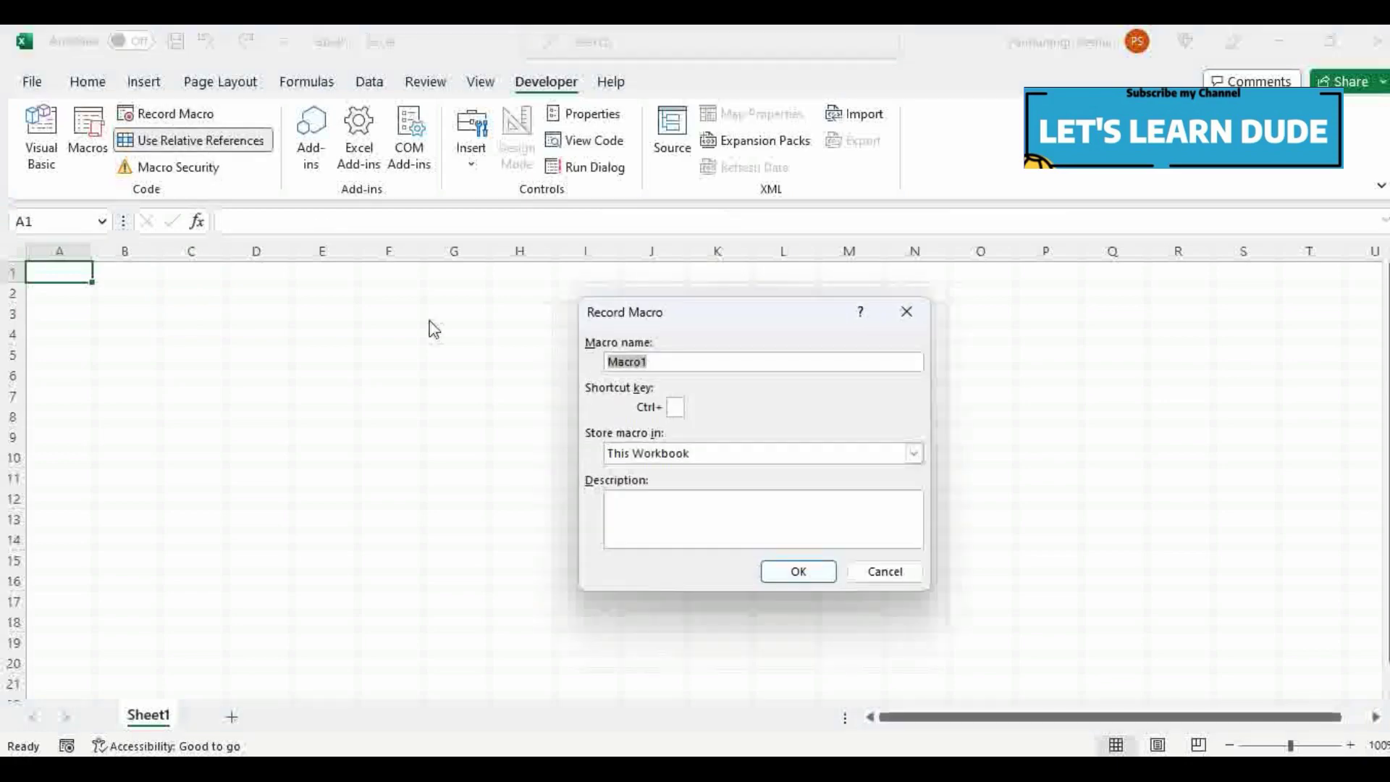
drag(650, 322, 260, 313)
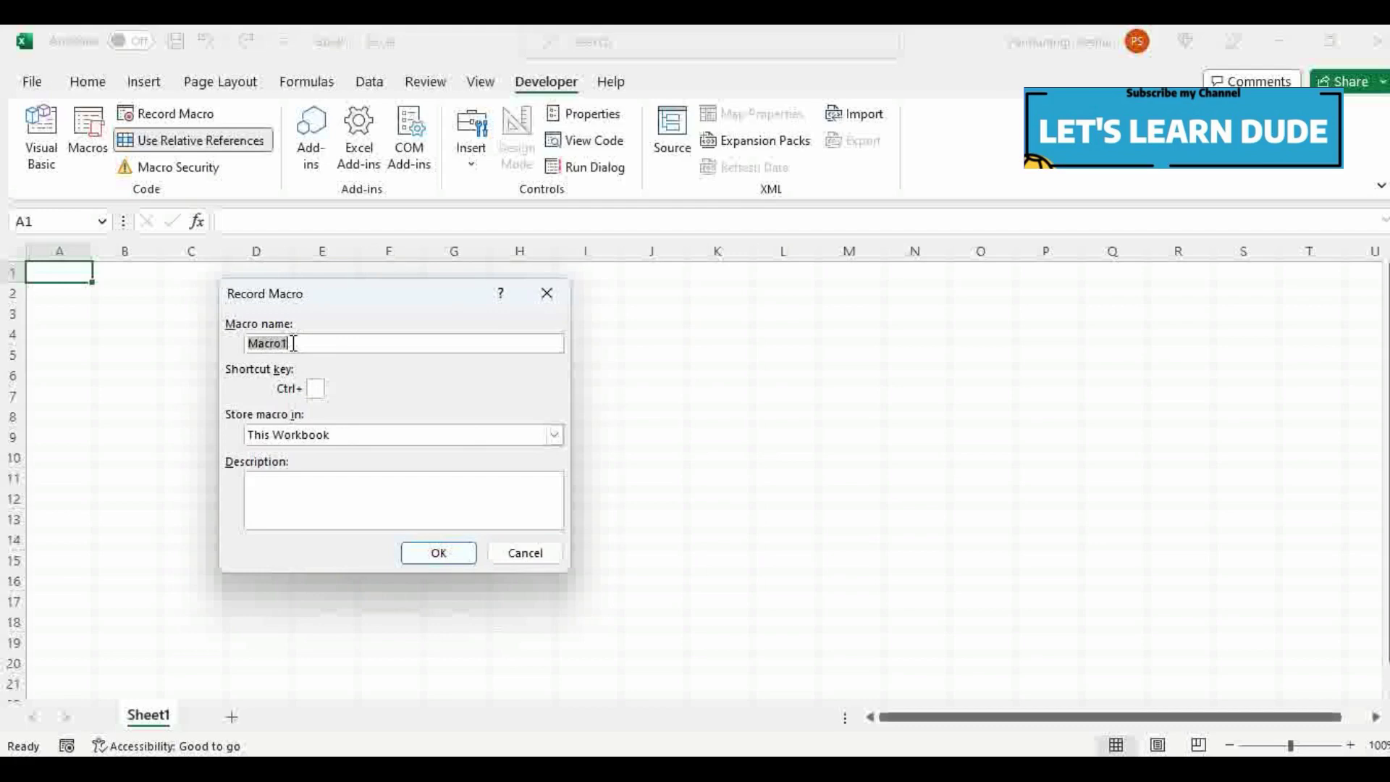
click(313, 389)
text(Z)
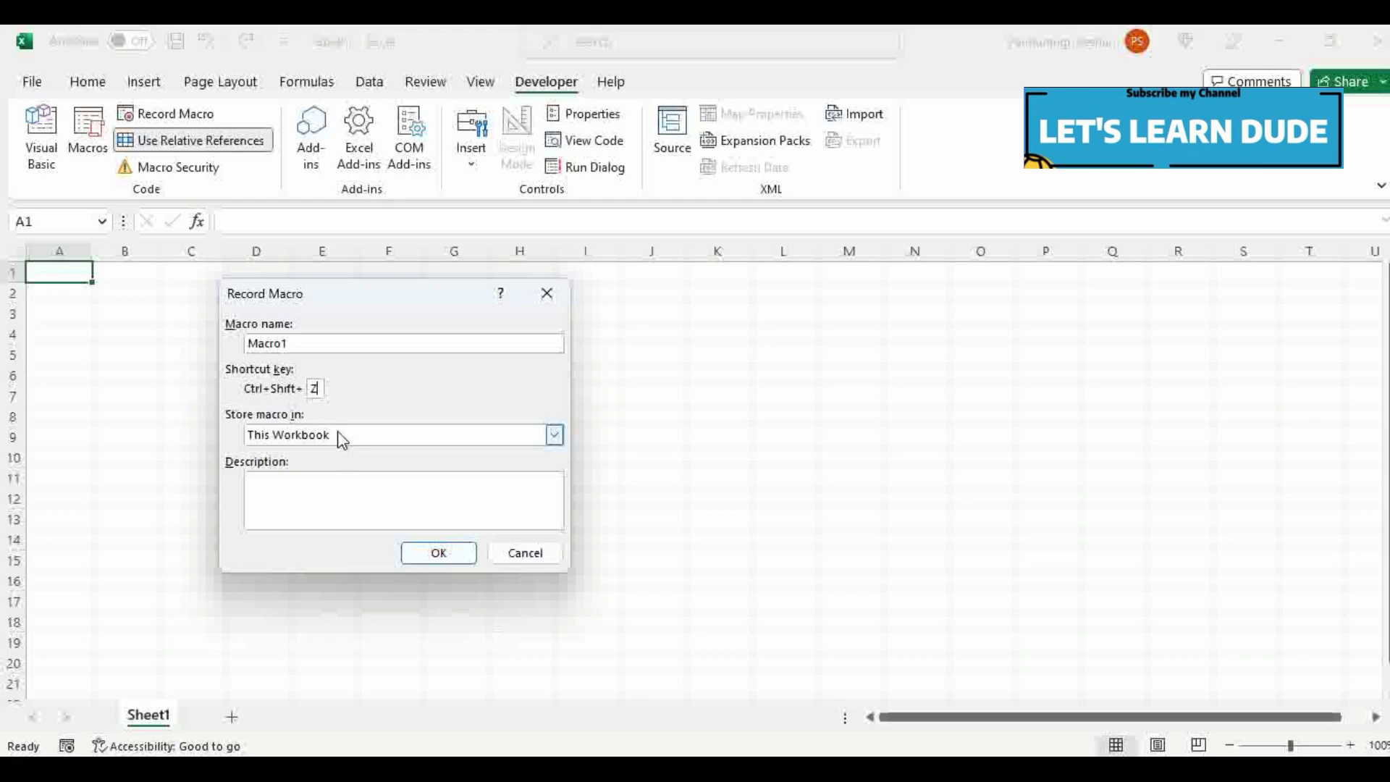
click(341, 437)
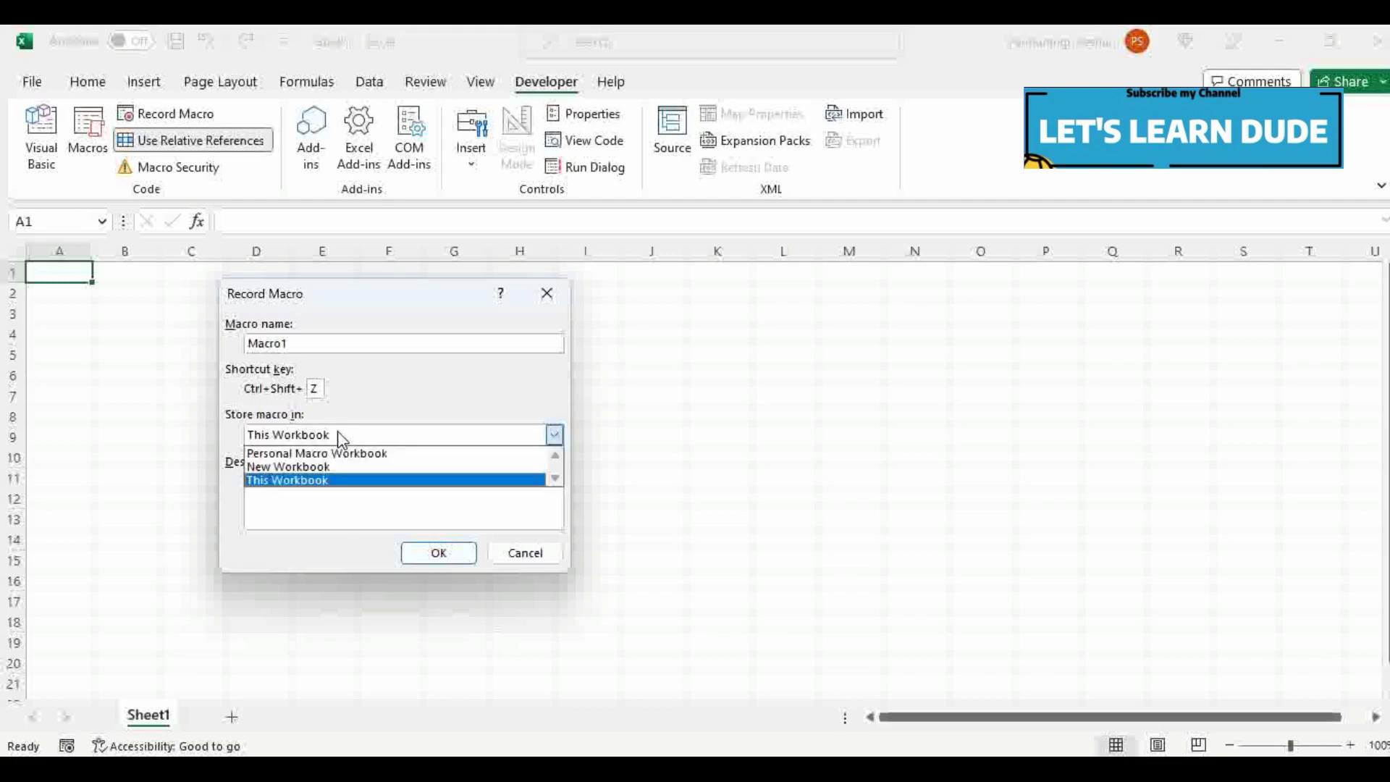
click(337, 431)
click(296, 487)
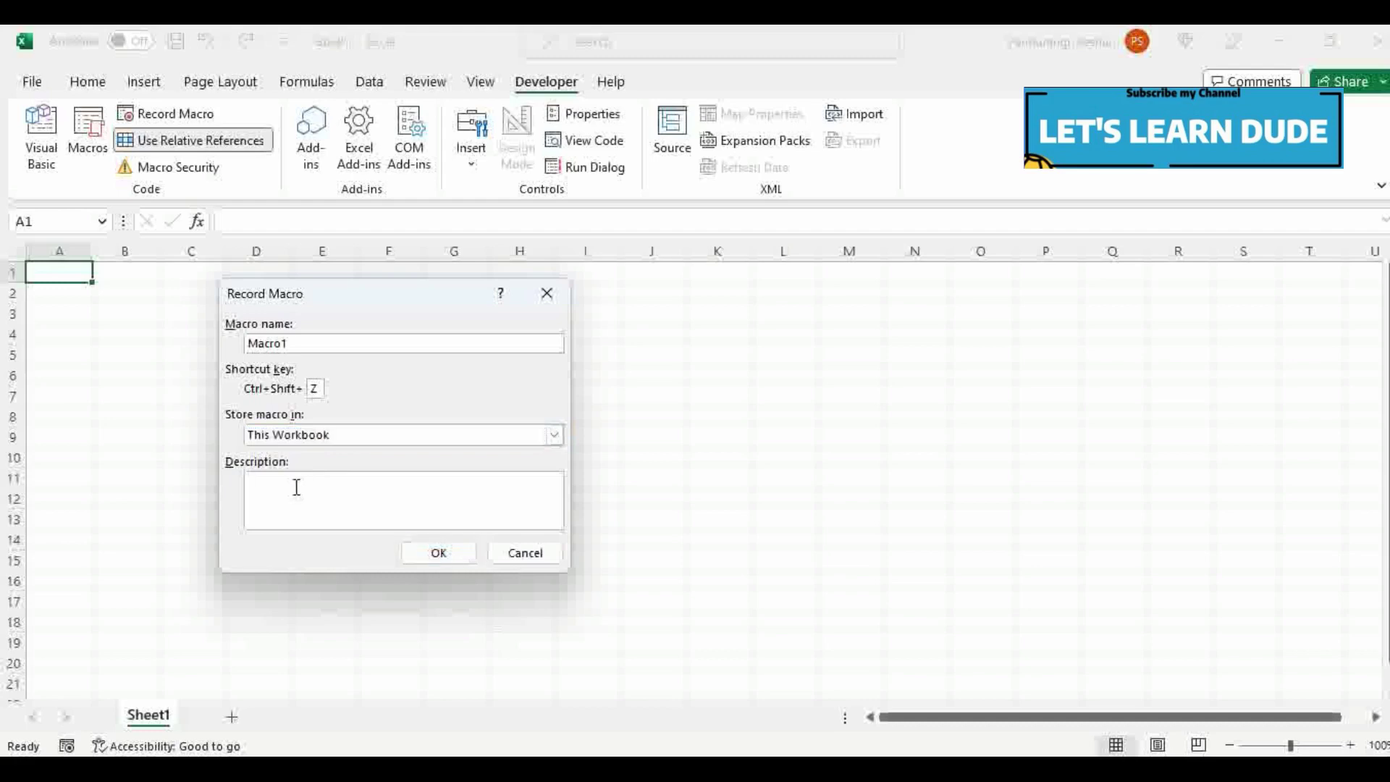
text(Just type)
text( Hello)
click(438, 551)
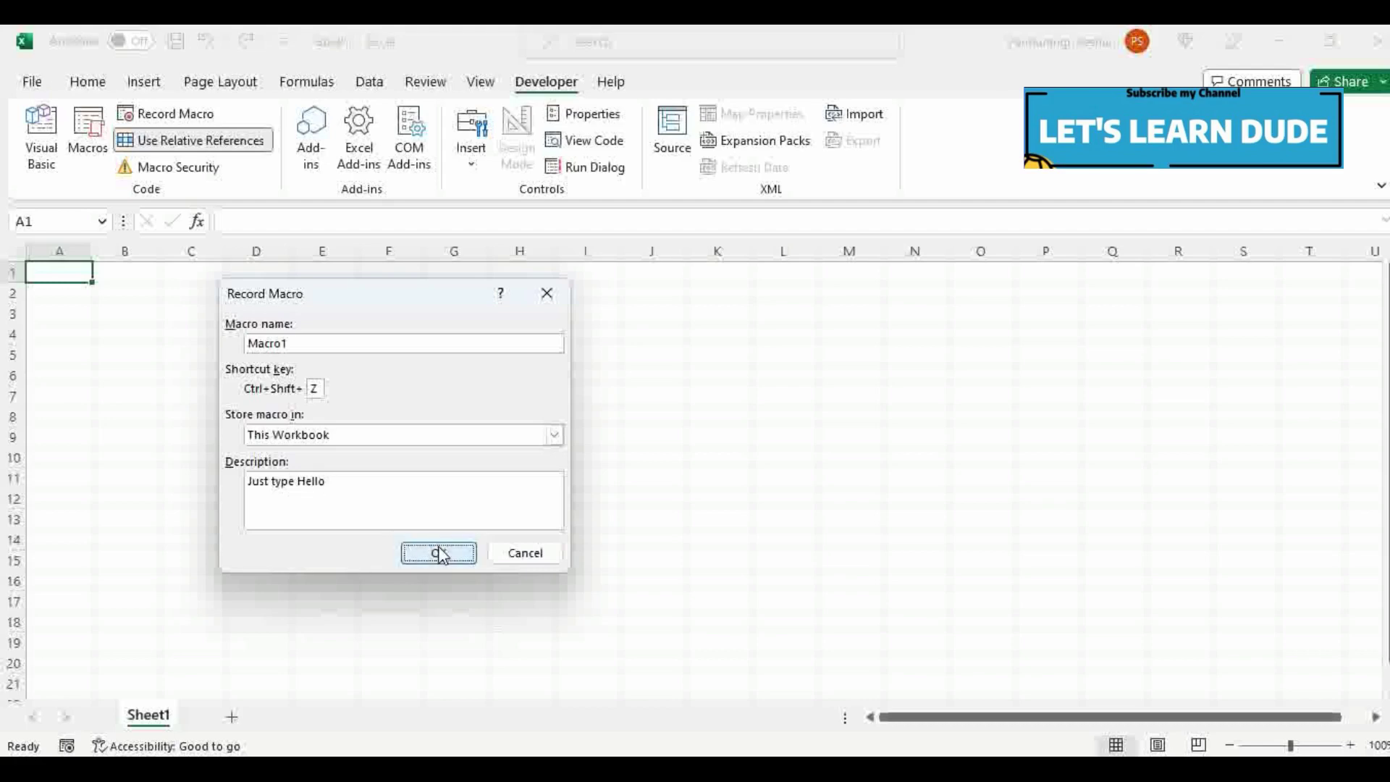
click(440, 553)
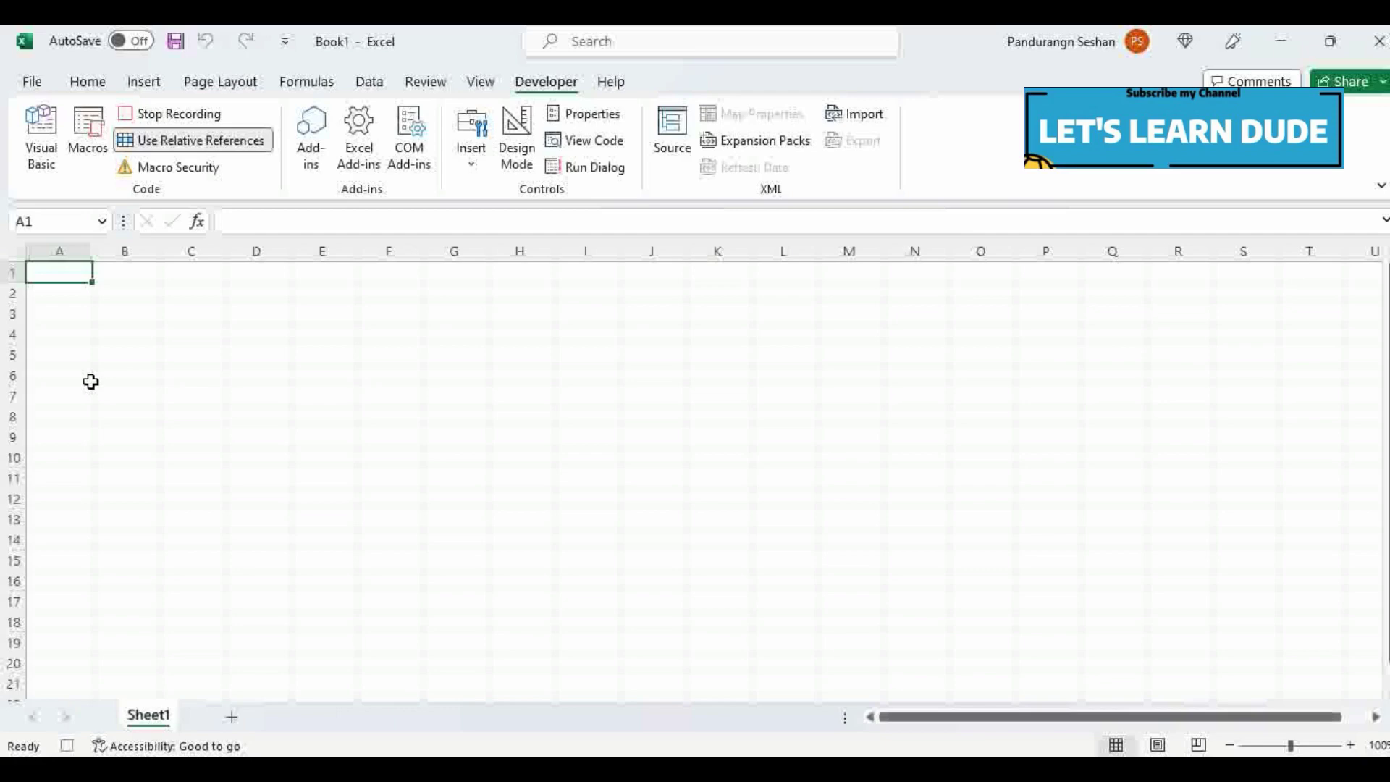
Record entering Hello in cell A1, then stop the Macro1 recording
text(Hello)
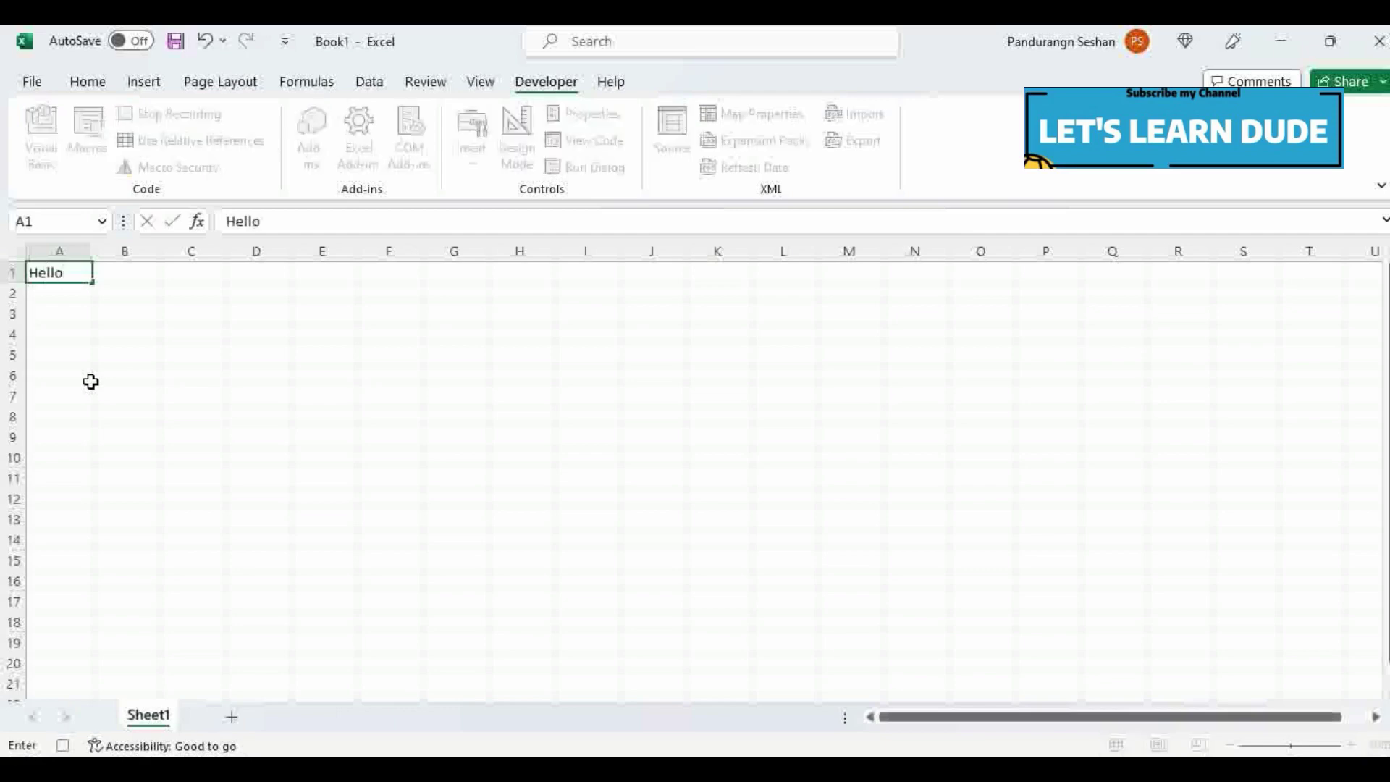
key(Return)
key(Return)
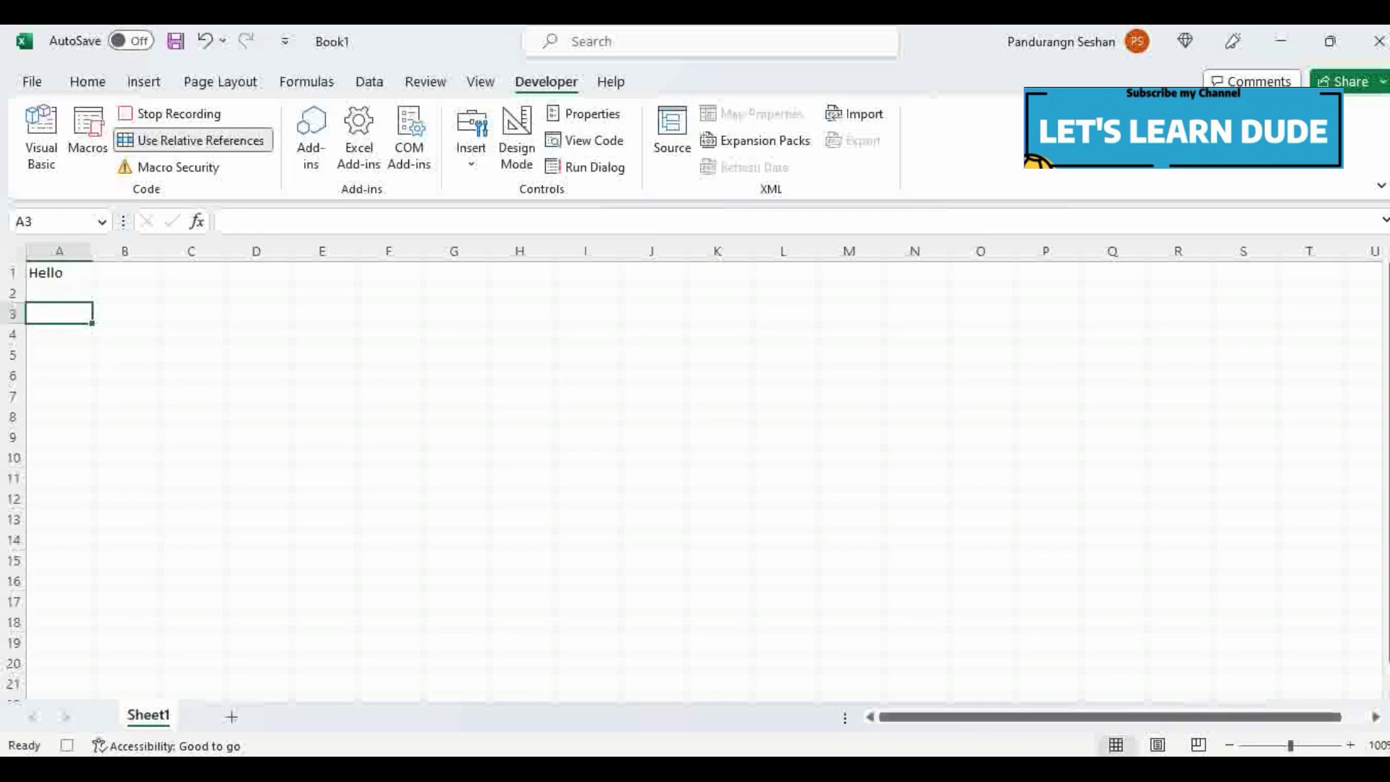
click(67, 745)
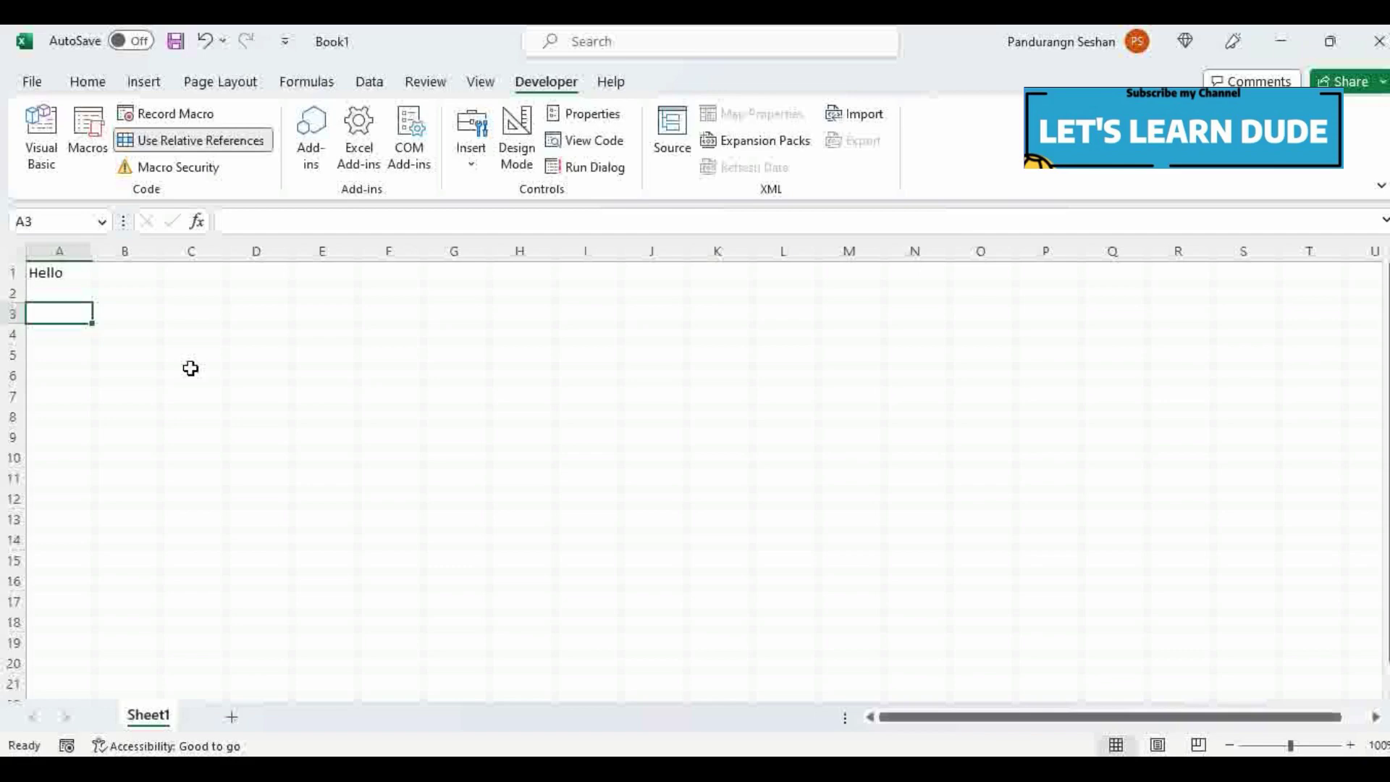
Run the macro twice from A3 and twice from E3 to put Hello in A3, A5, E3 and E5
key(ctrl+shift+h)
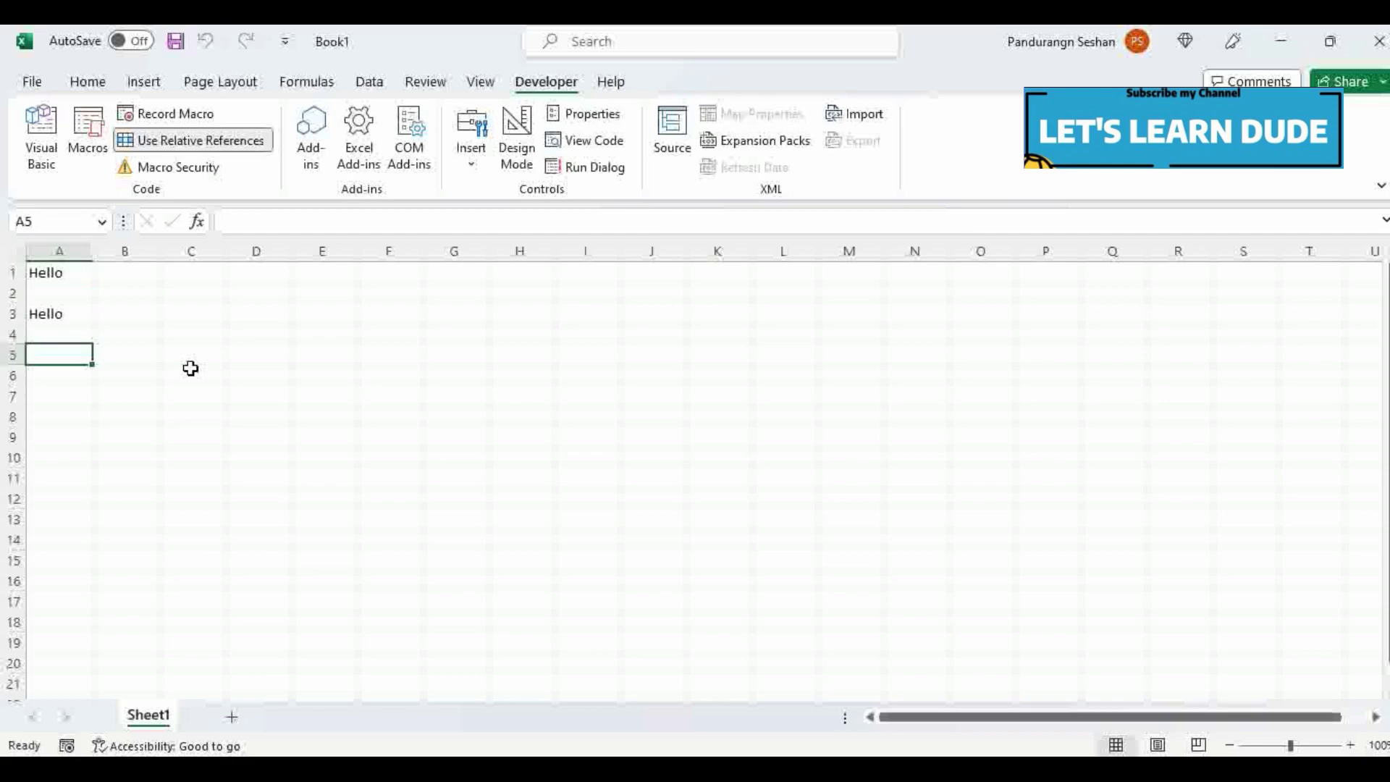
key(ctrl+shift+h)
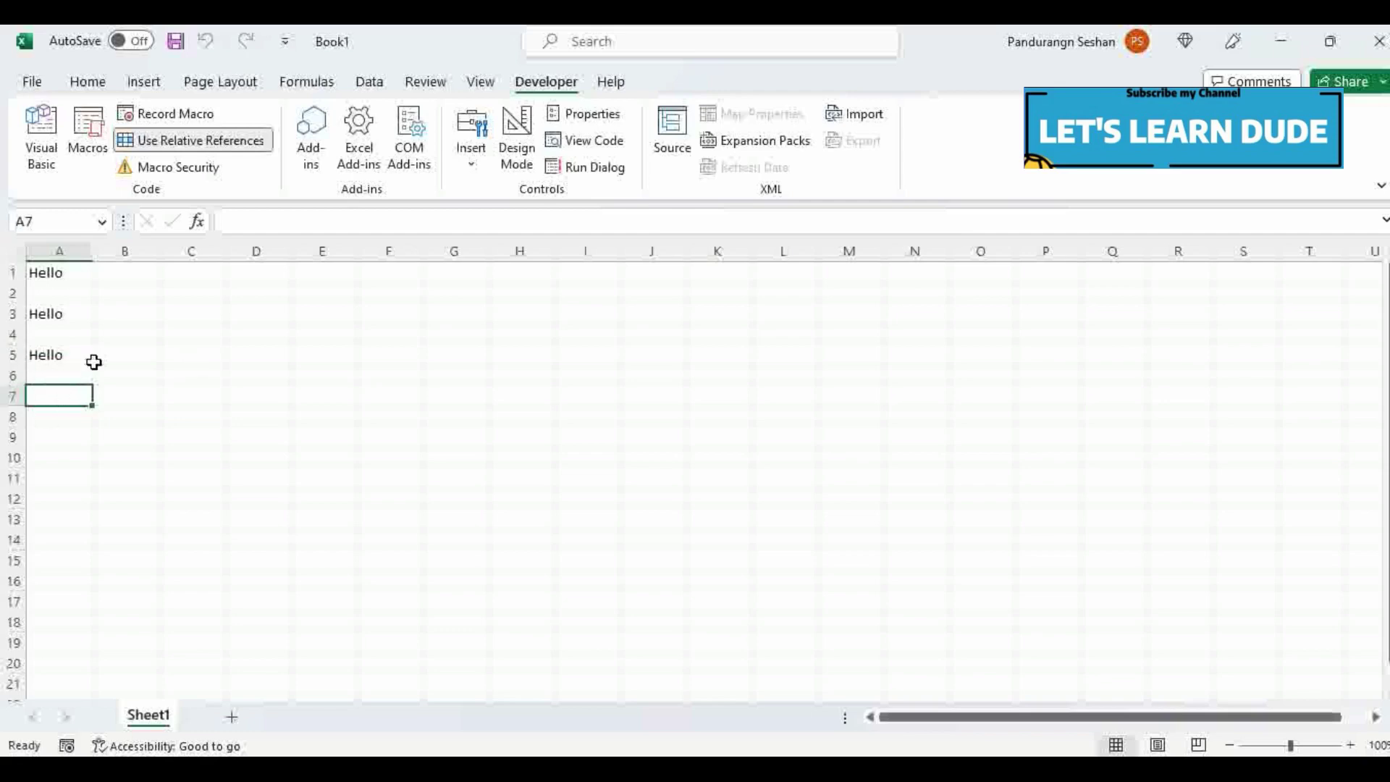
click(330, 316)
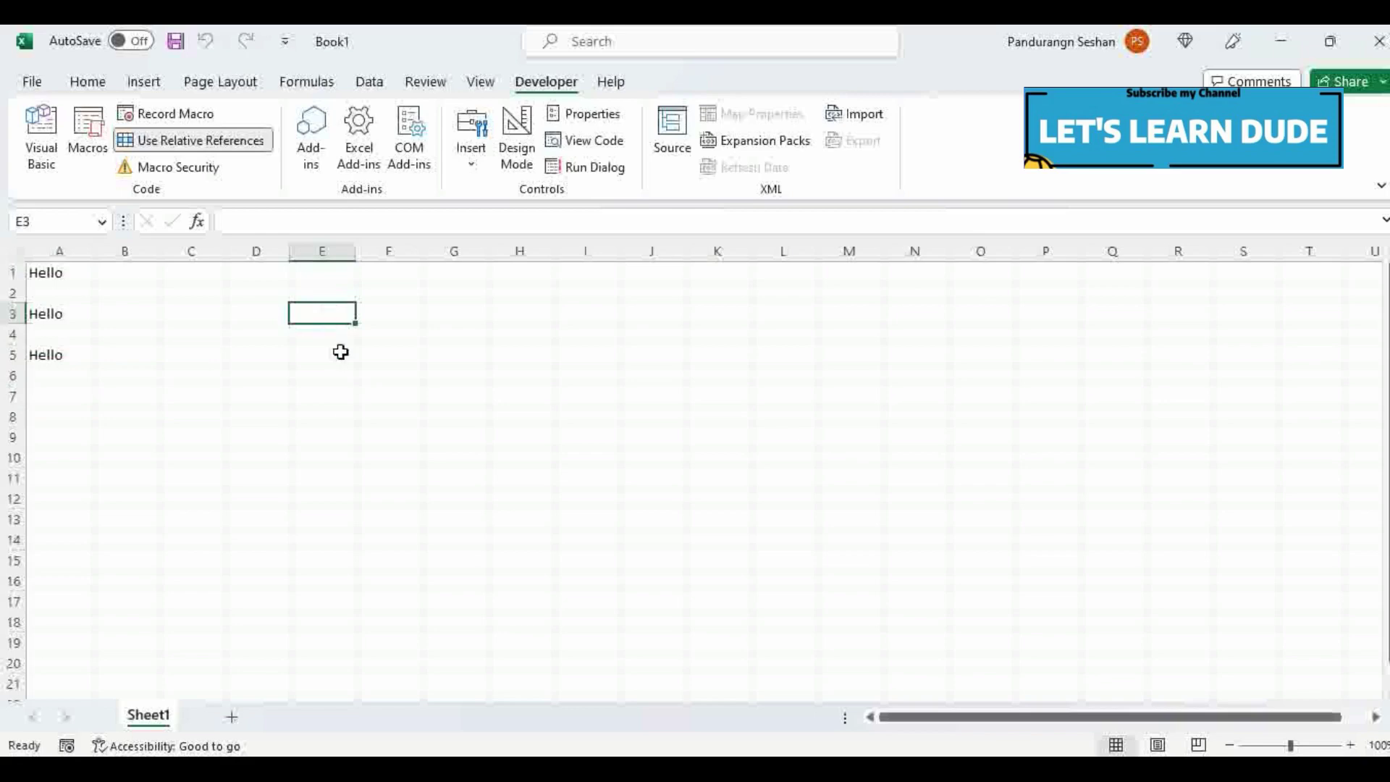
key(ctrl+shift+h)
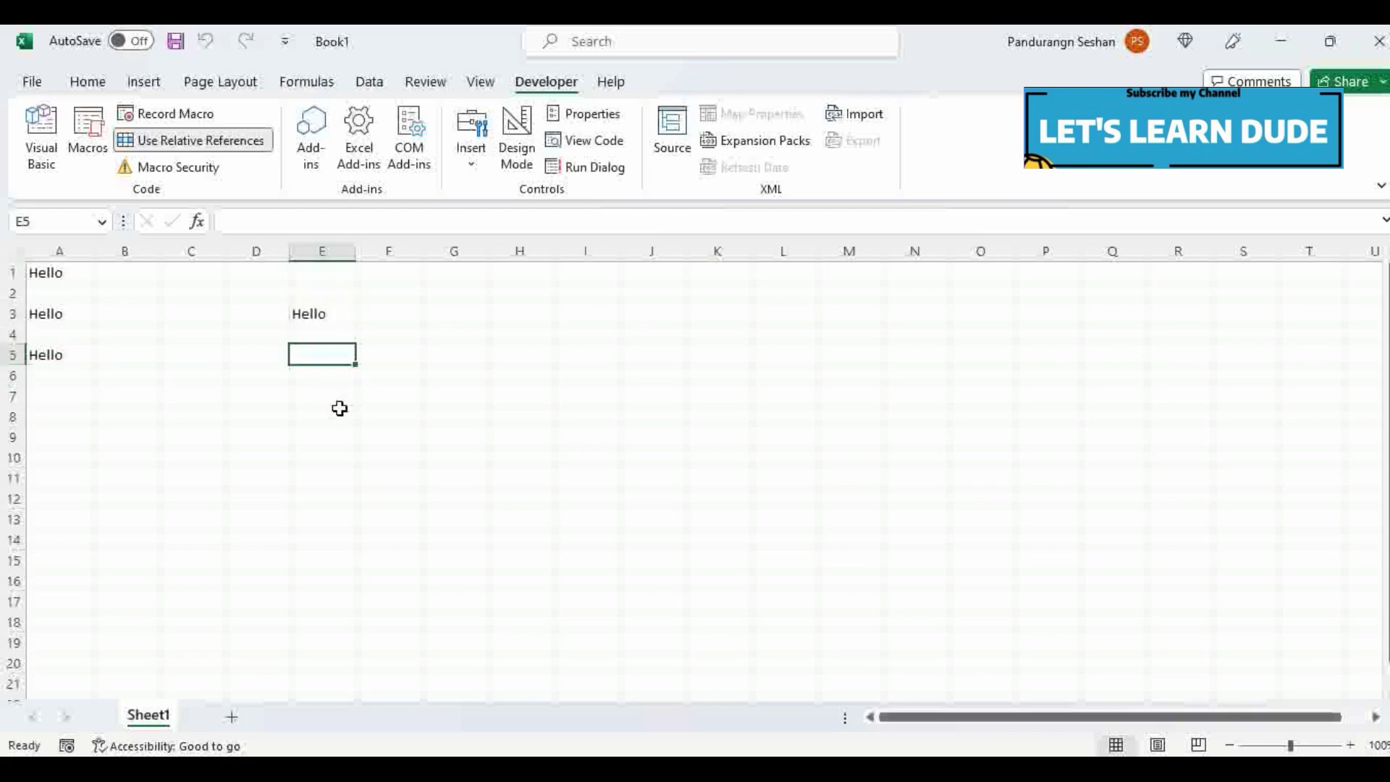
key(ctrl+shift+h)
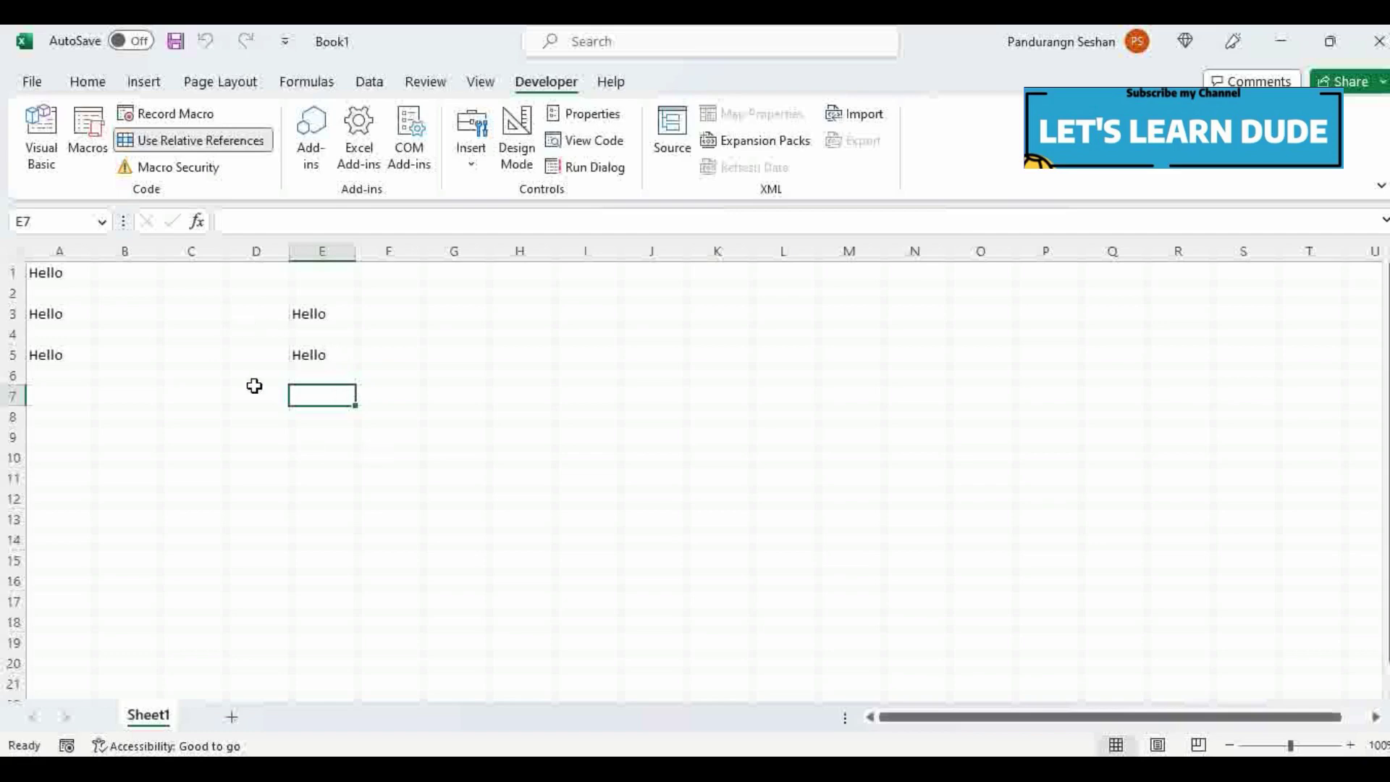
click(330, 372)
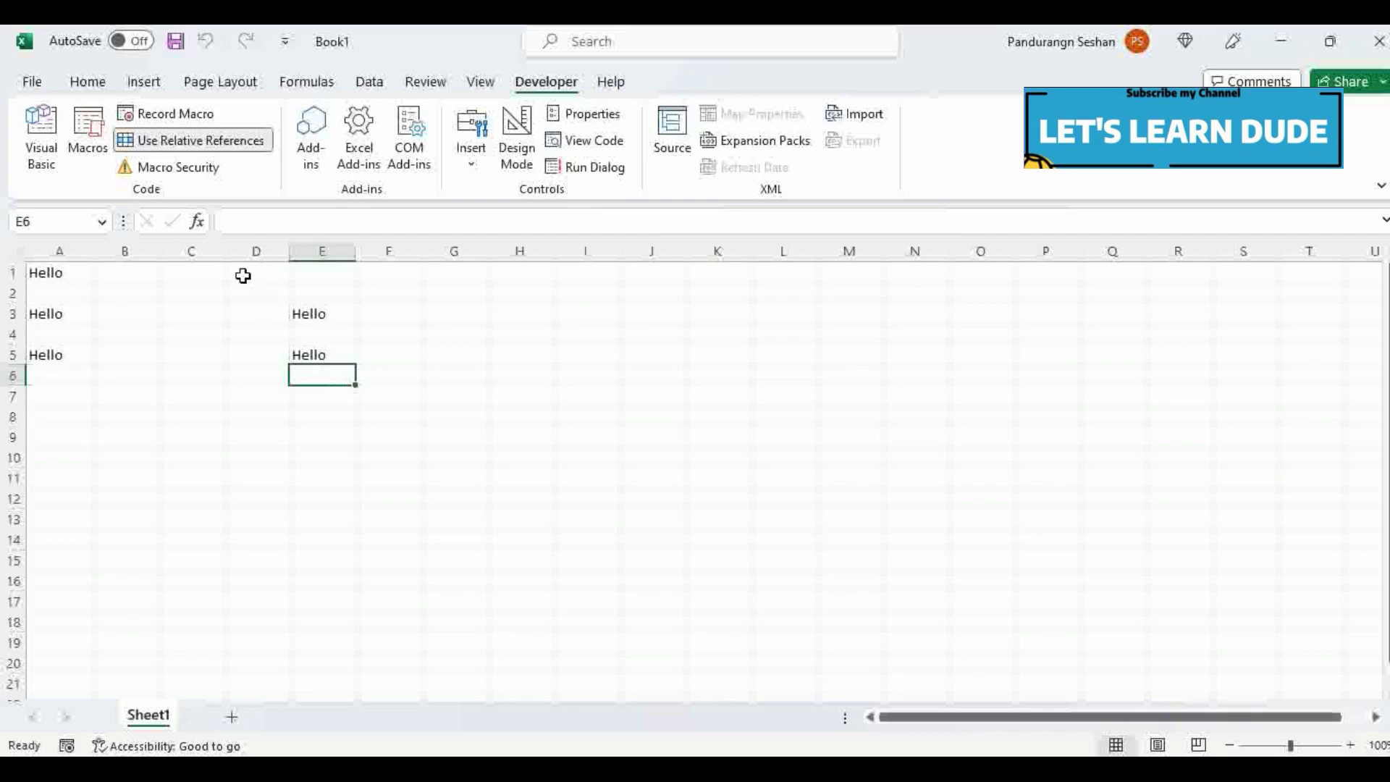
Open the workbook's macro list and edit Macro1 in the VBA editor
click(88, 149)
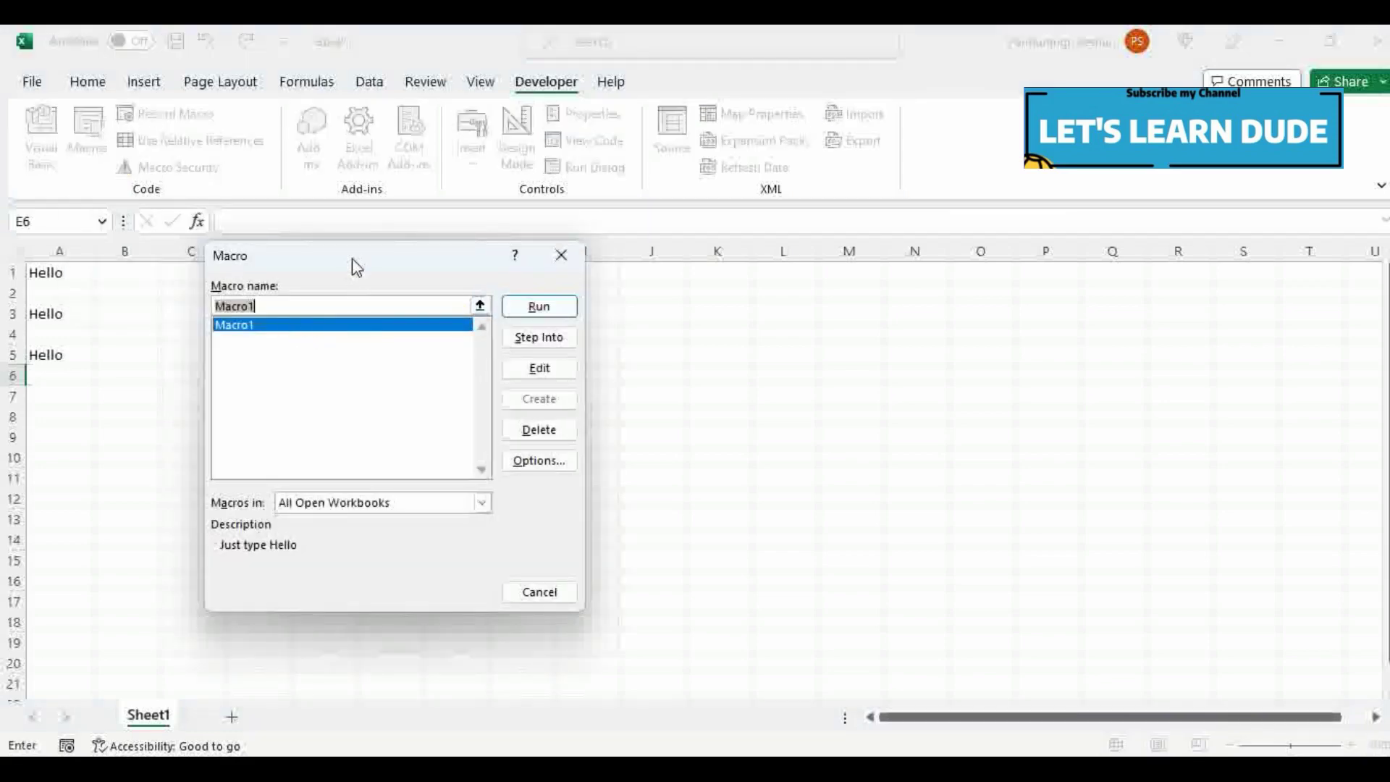
drag(352, 257, 410, 249)
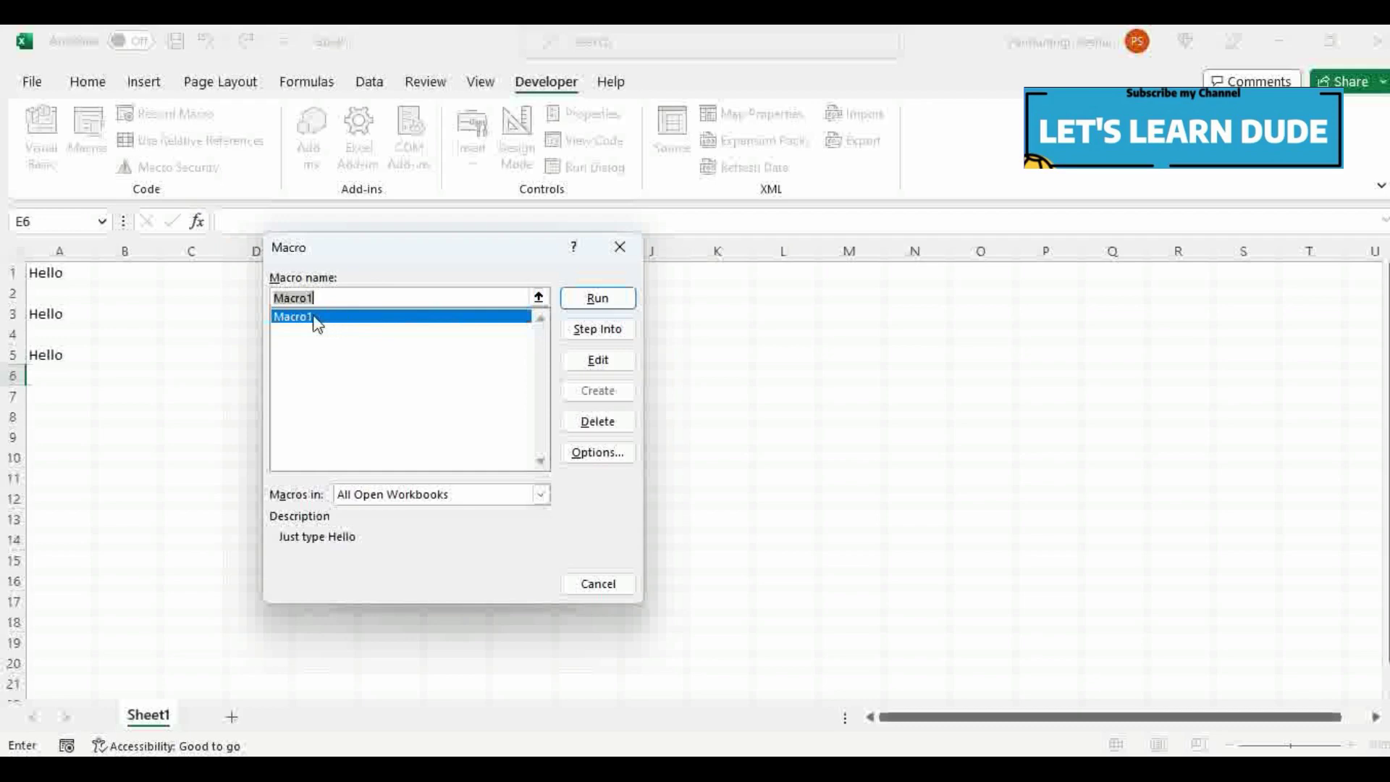
click(575, 369)
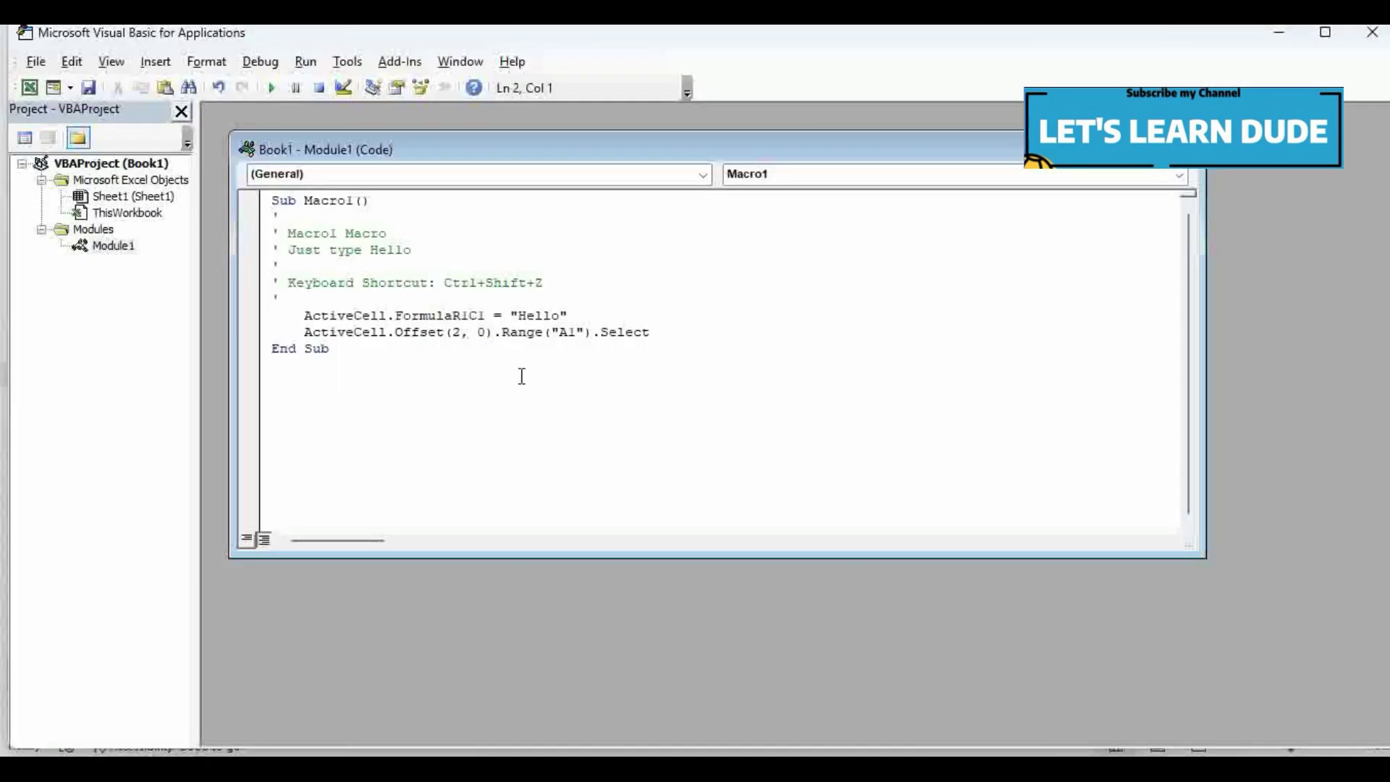
Highlight Macro1's header comments: the title, 'Just type Hello' description and keyboard shortcut line
mouse_move(352, 351)
mouse_down()
mouse_move(295, 290)
mouse_move(269, 199)
mouse_up()
click(394, 347)
drag(287, 233, 387, 231)
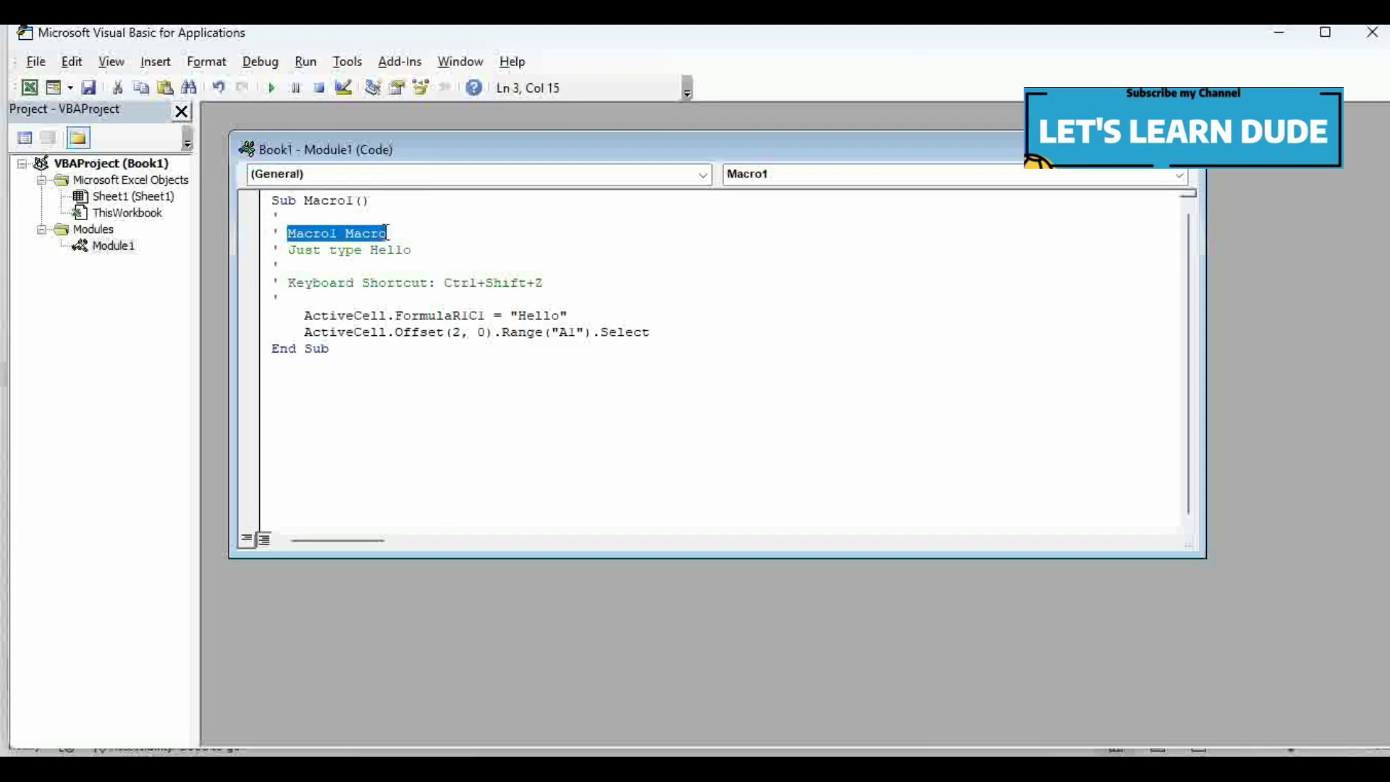
click(386, 232)
drag(288, 250, 424, 252)
click(424, 252)
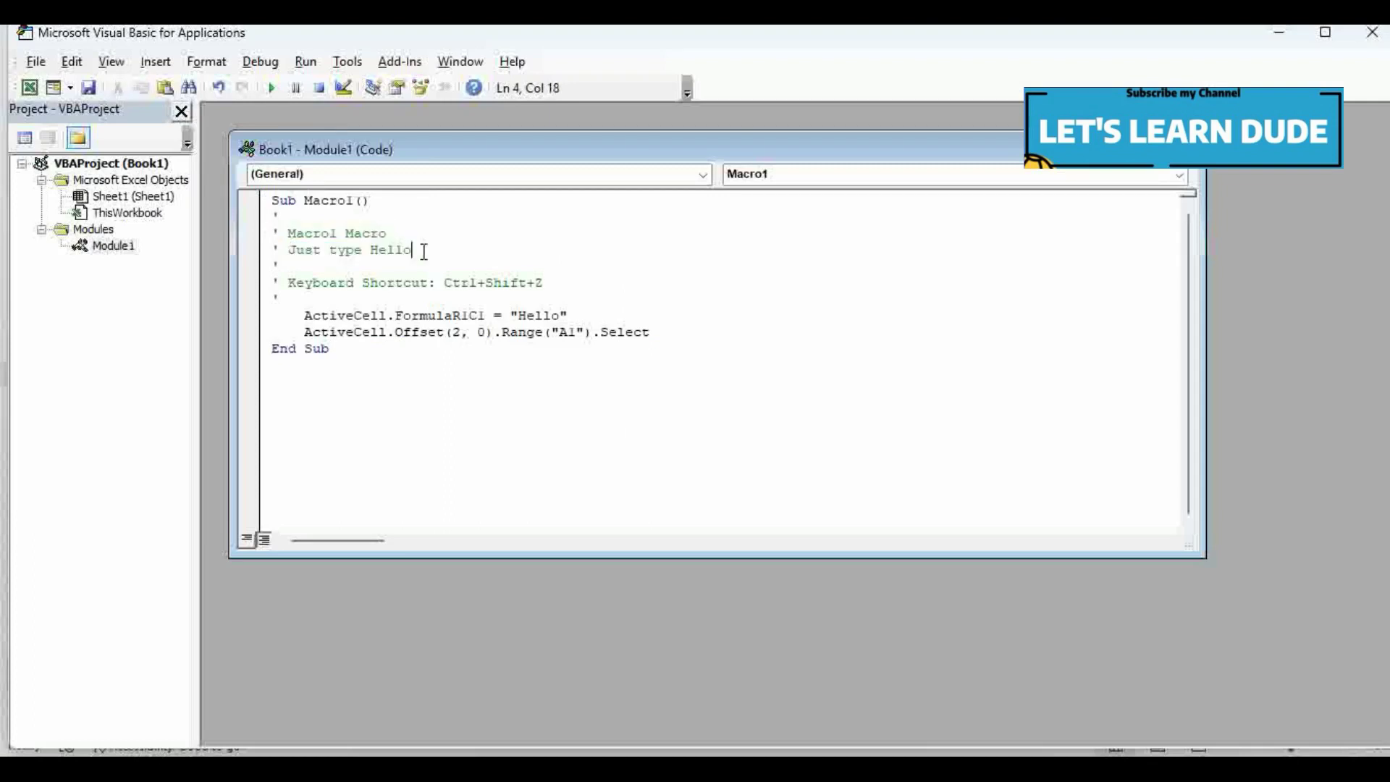
drag(287, 283, 537, 281)
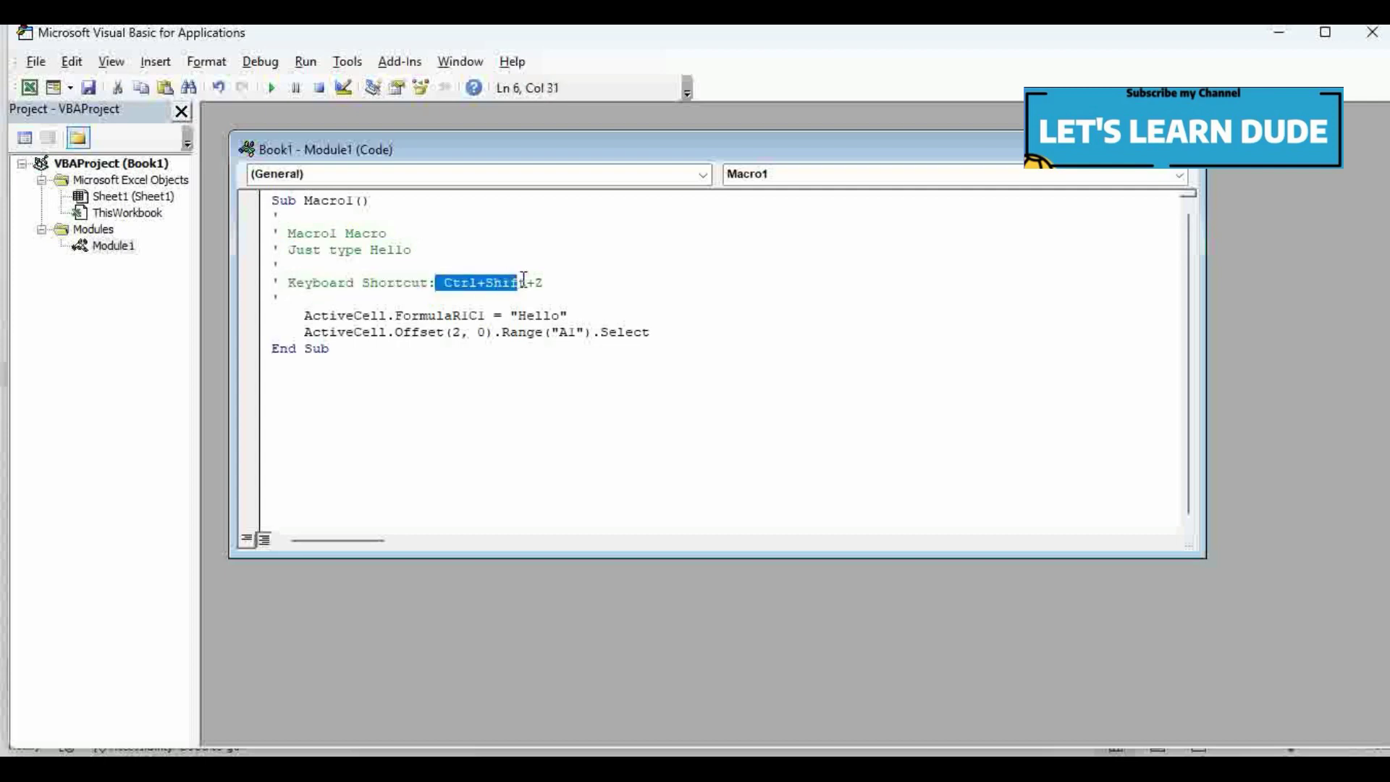
click(546, 288)
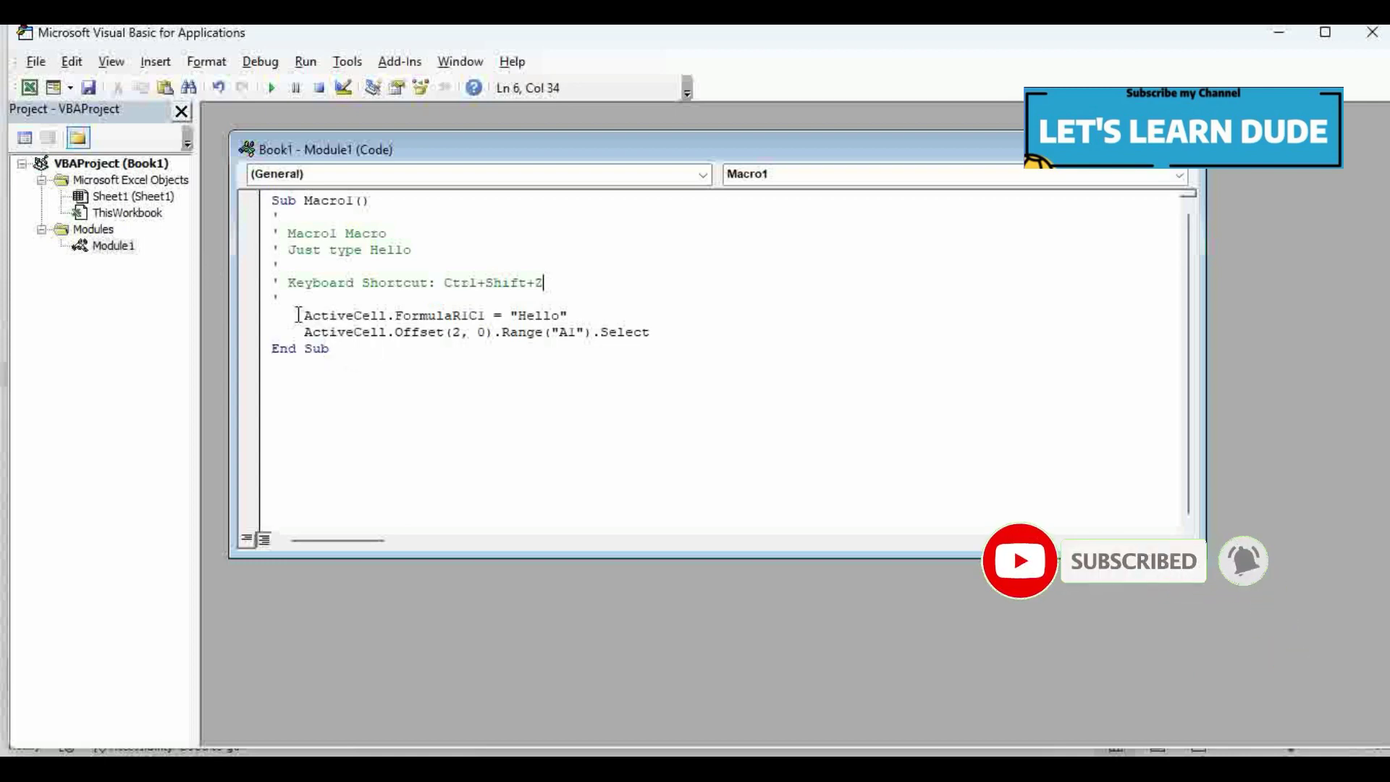
Highlight the body lines that write Hello and offset two rows, then close the Module1 window
drag(298, 314, 627, 363)
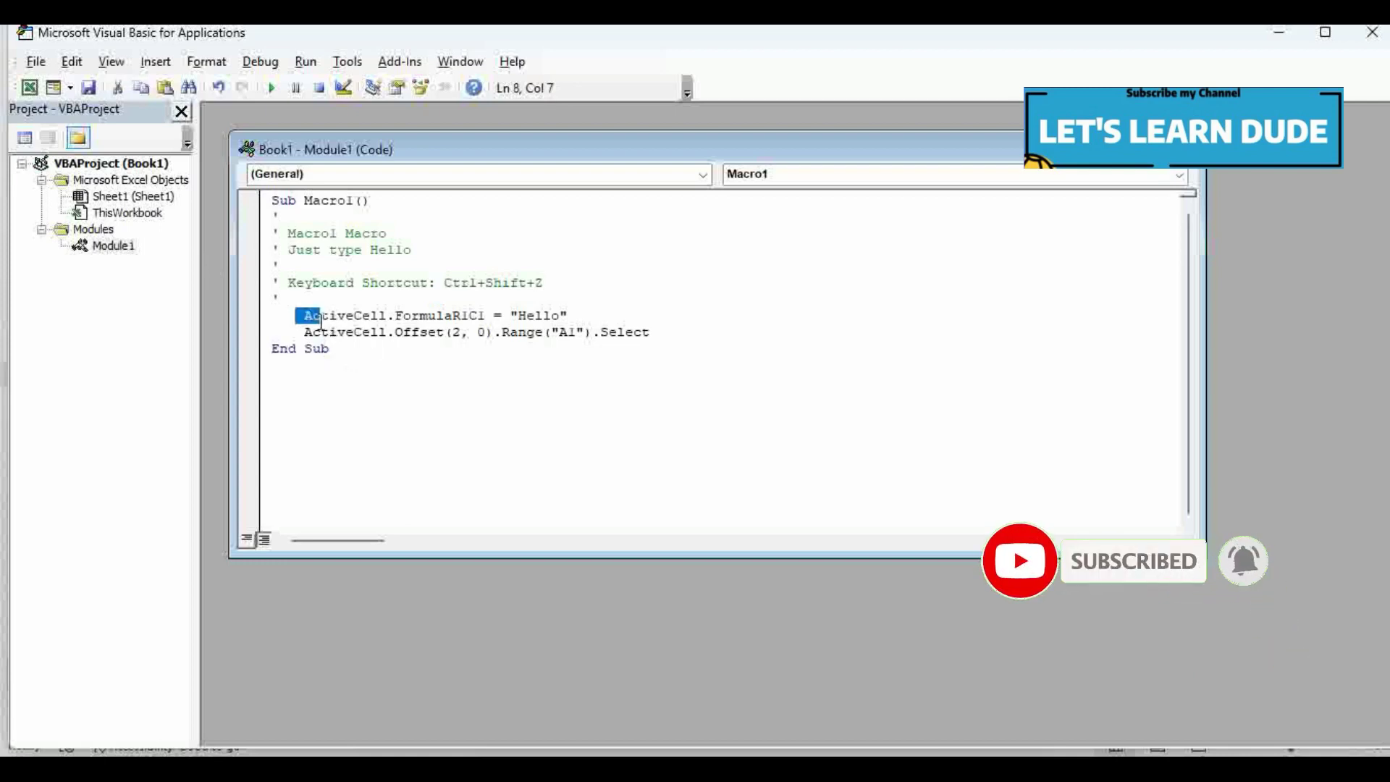
click(626, 364)
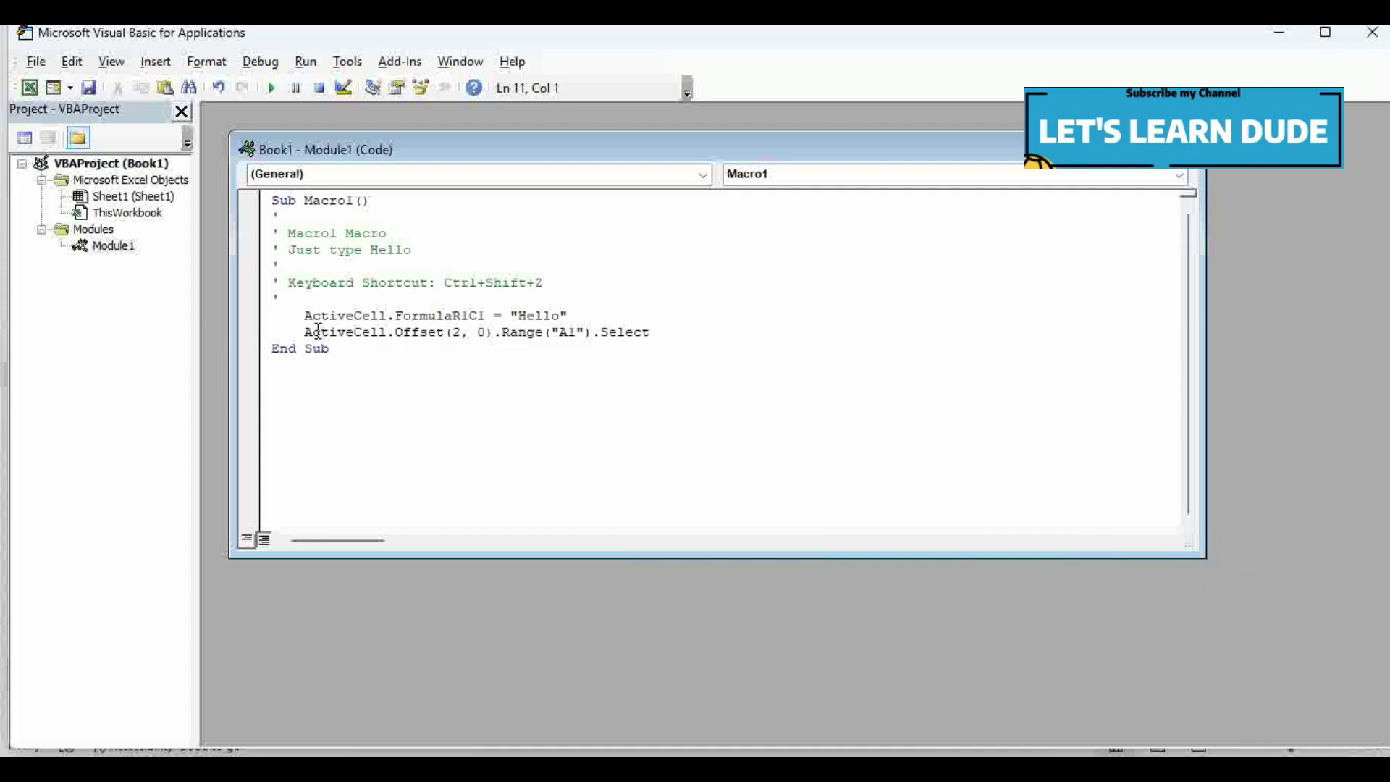
drag(303, 315, 474, 313)
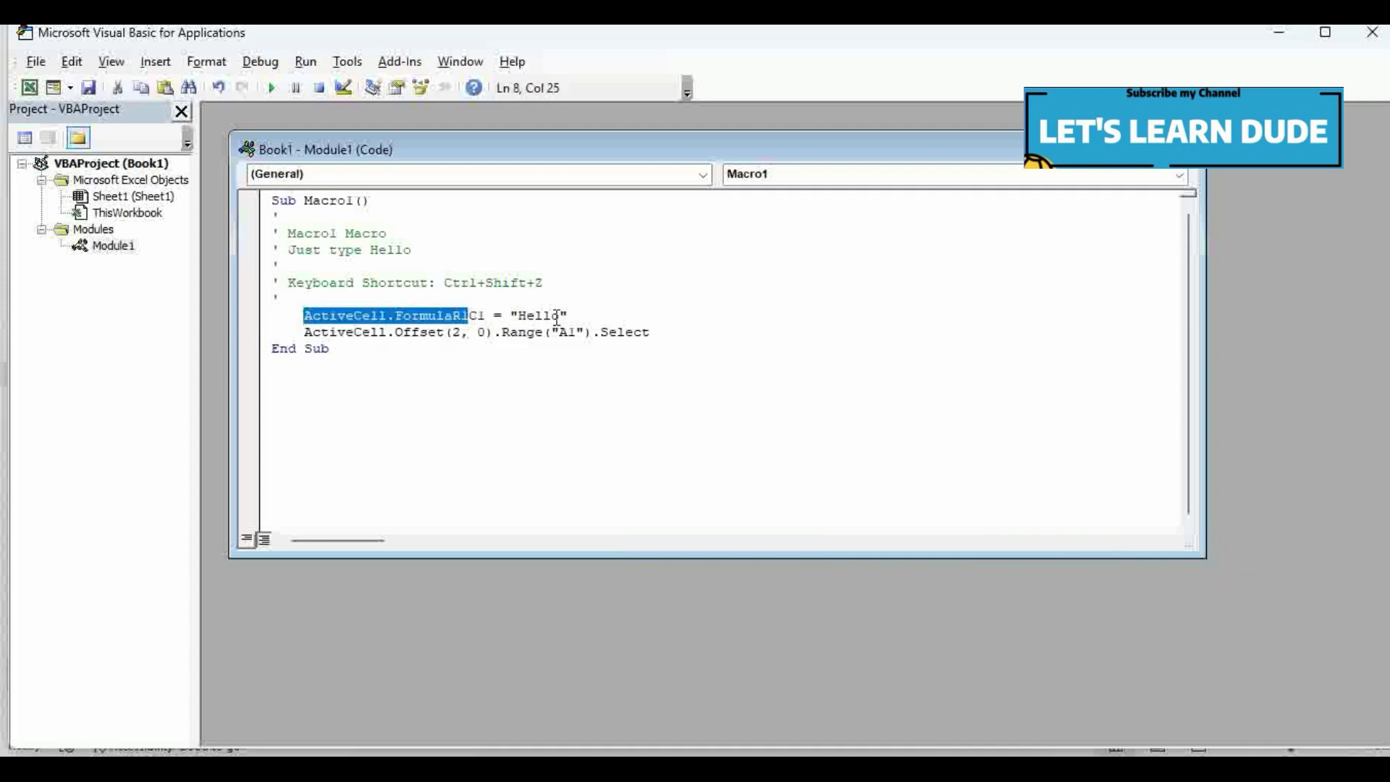
drag(561, 315, 519, 316)
click(522, 320)
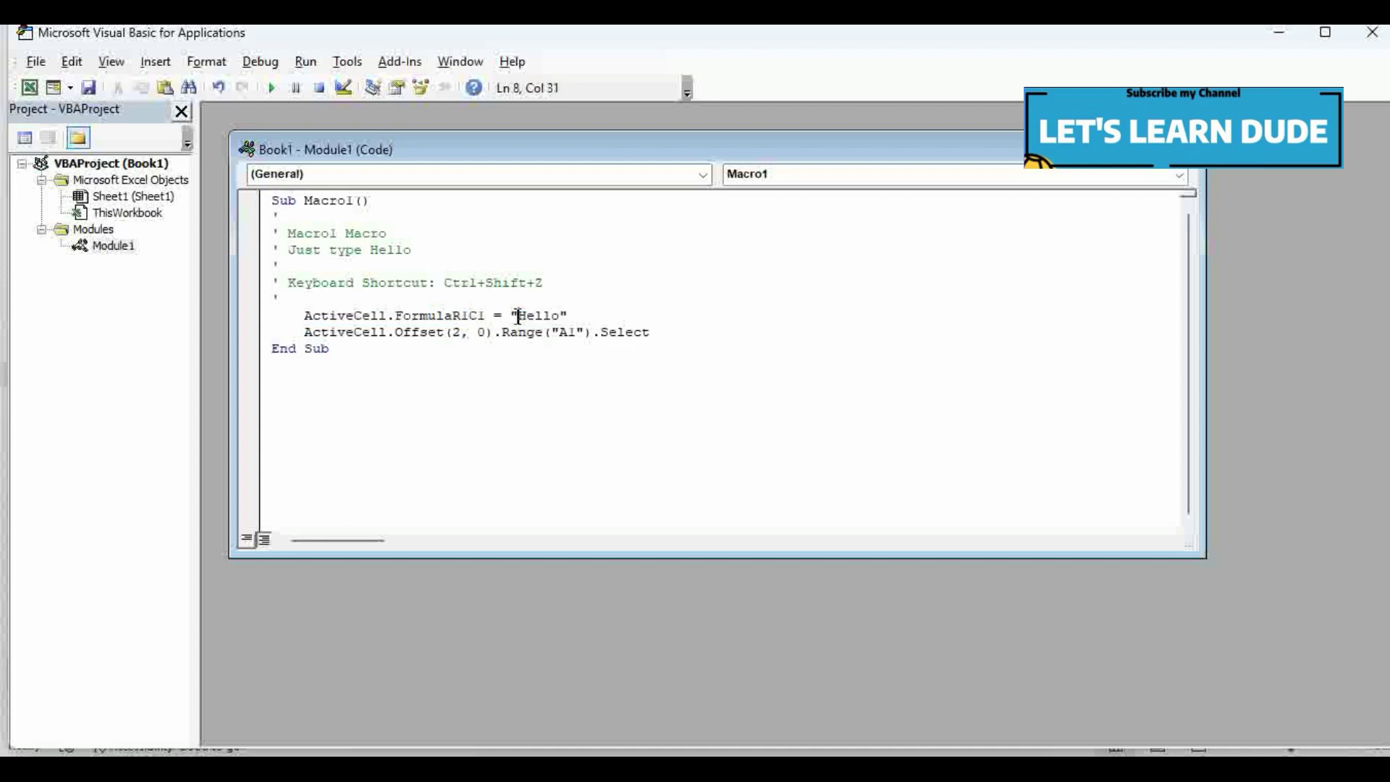
drag(310, 331, 454, 323)
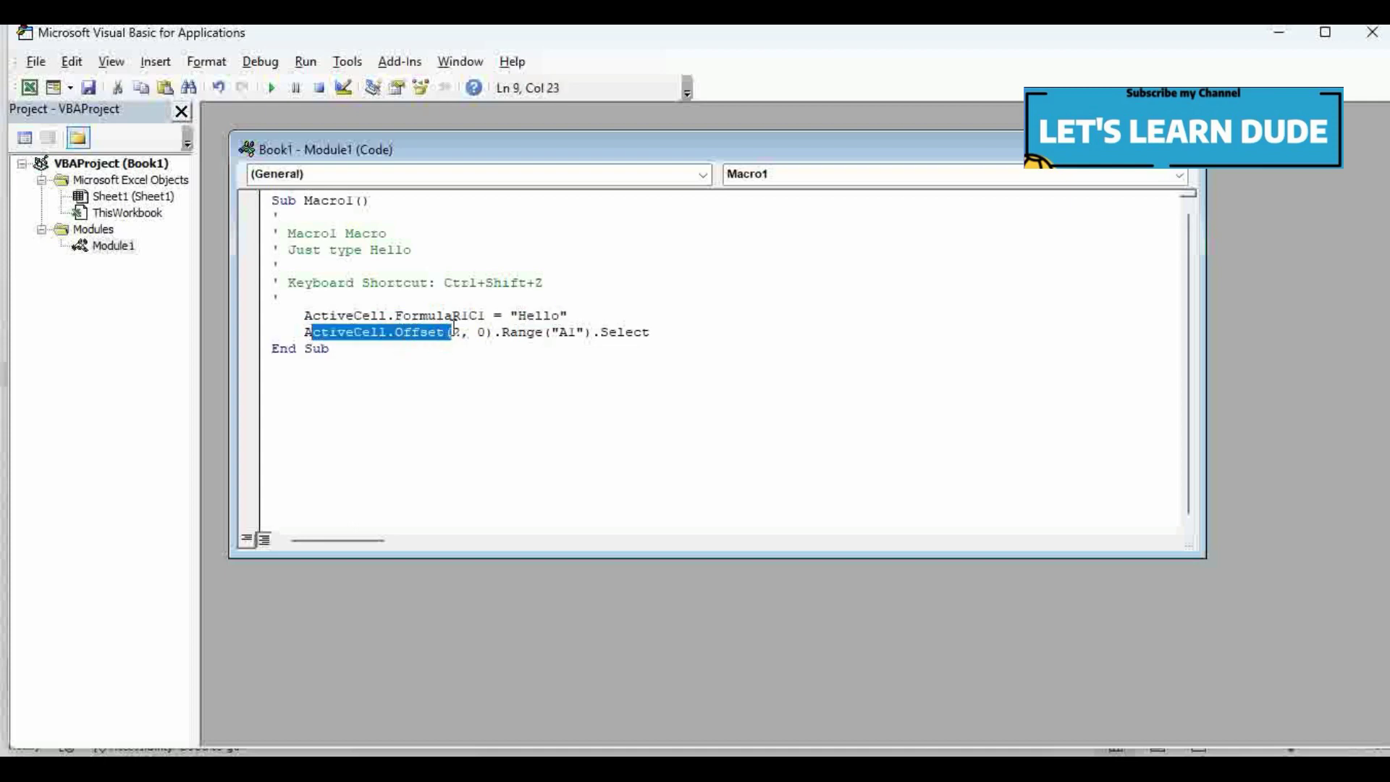
click(464, 332)
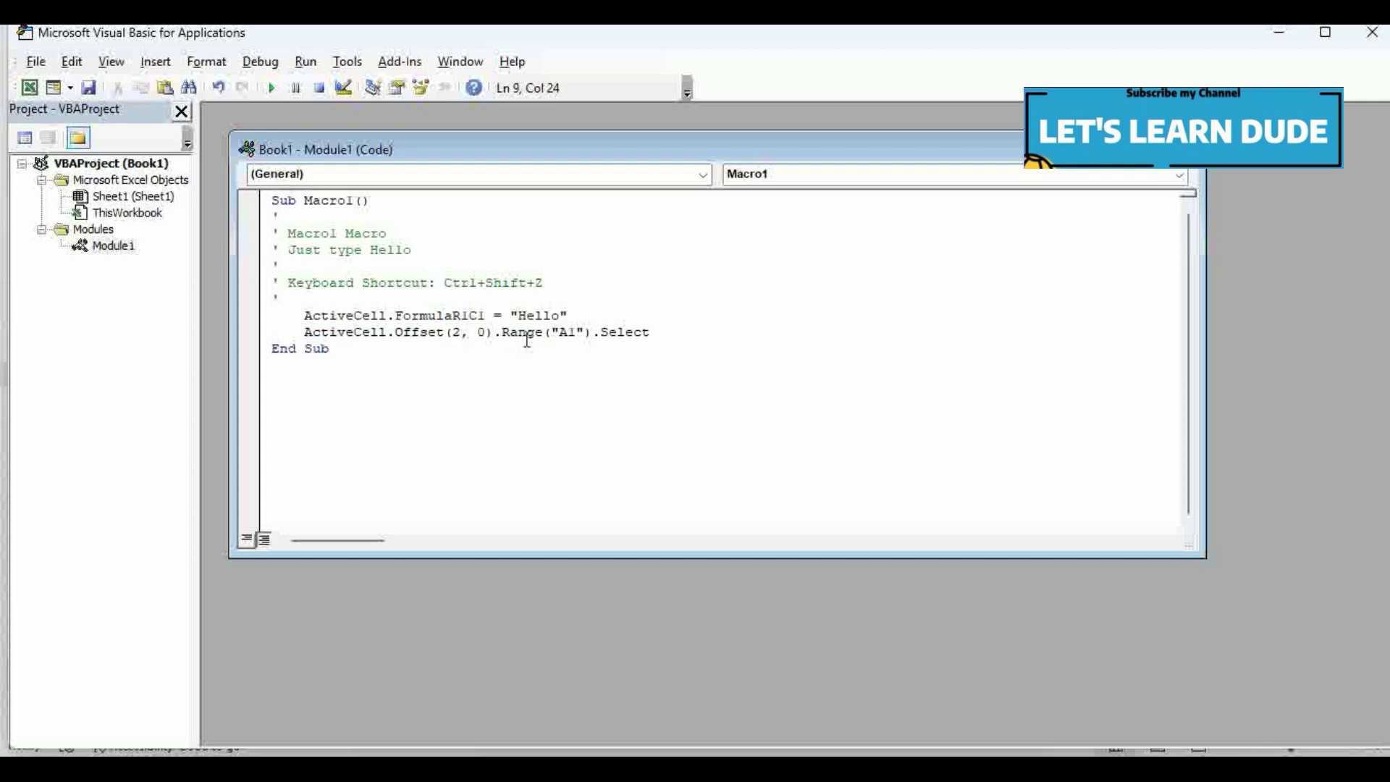
drag(517, 333, 279, 329)
mouse_move(365, 349)
mouse_down()
mouse_move(649, 340)
mouse_move(359, 333)
mouse_up()
click(359, 333)
click(583, 349)
drag(539, 385, 259, 206)
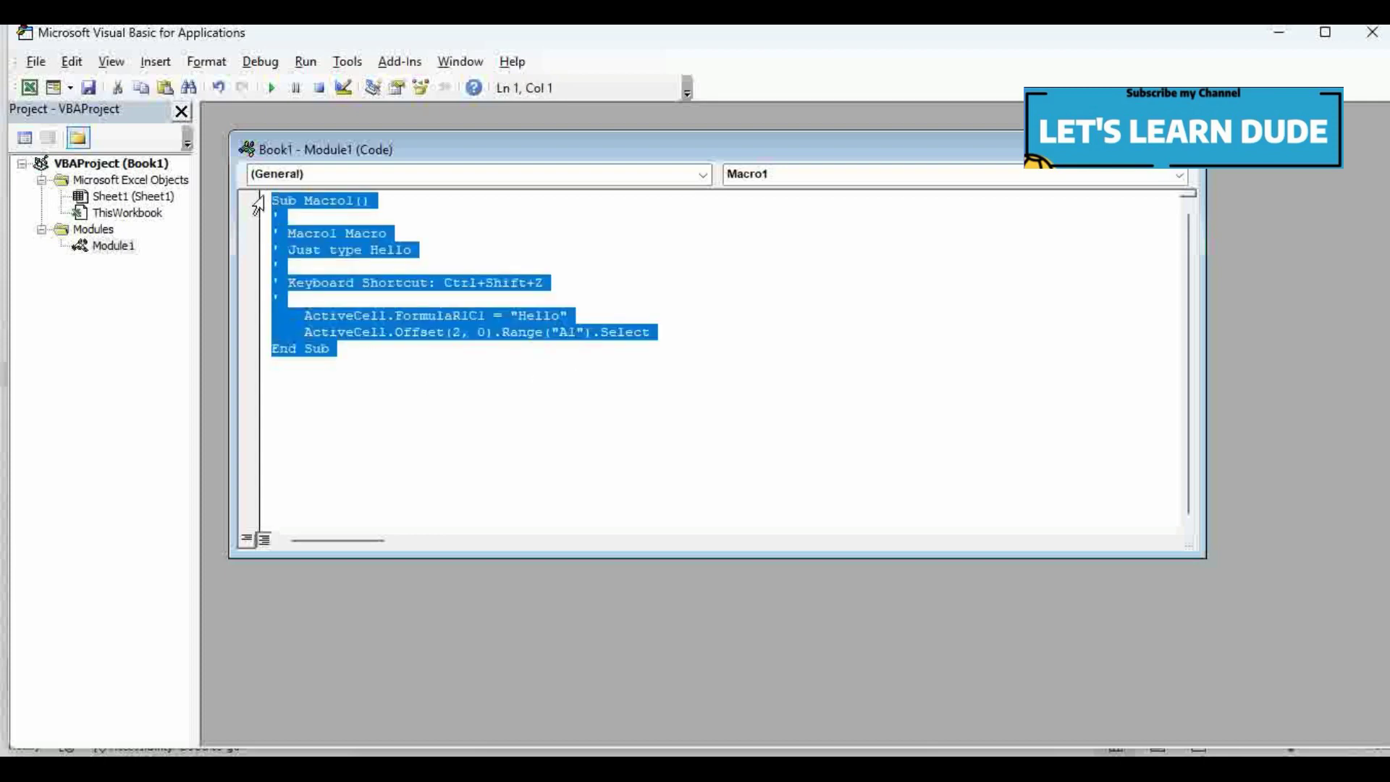
click(388, 361)
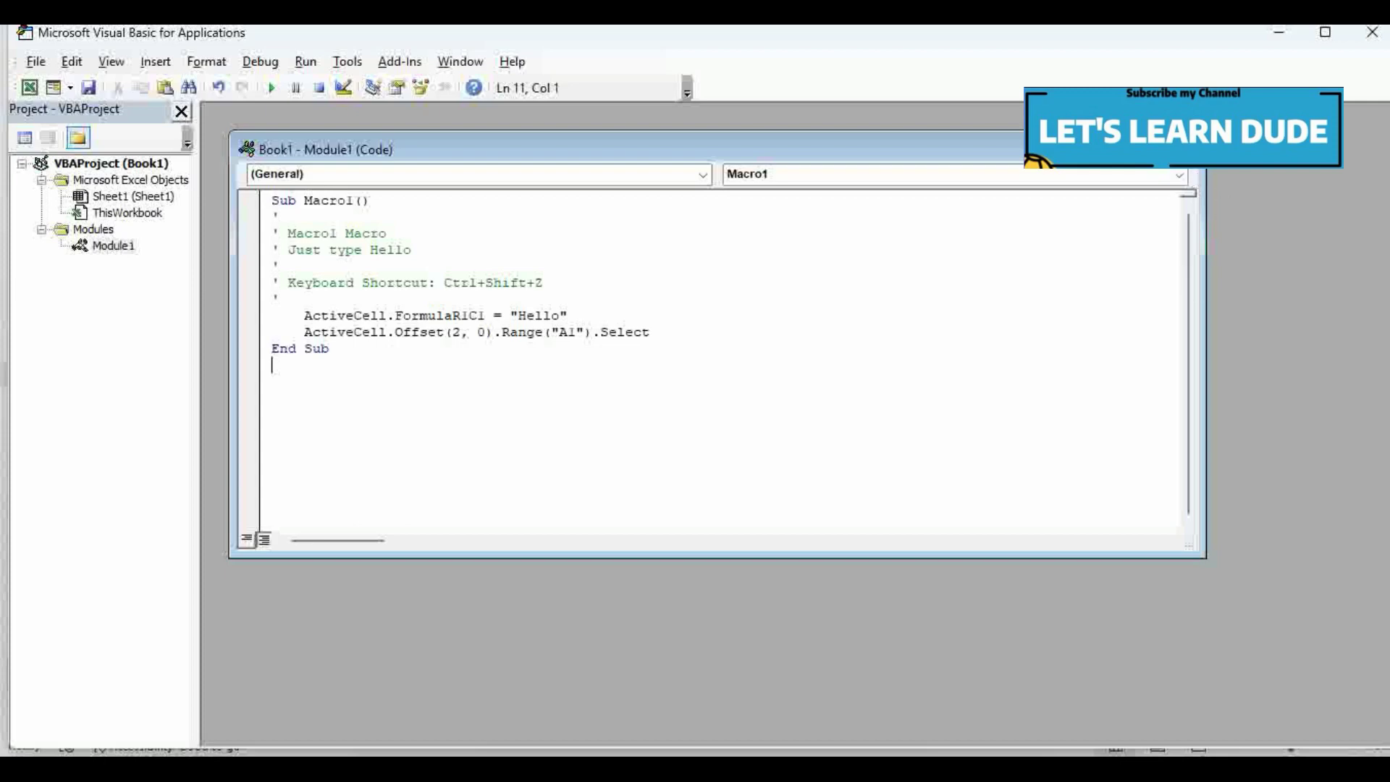
click(1191, 150)
Close the VBA editor, select cell C2 on the Home tab, and open the File backstage
click(1371, 32)
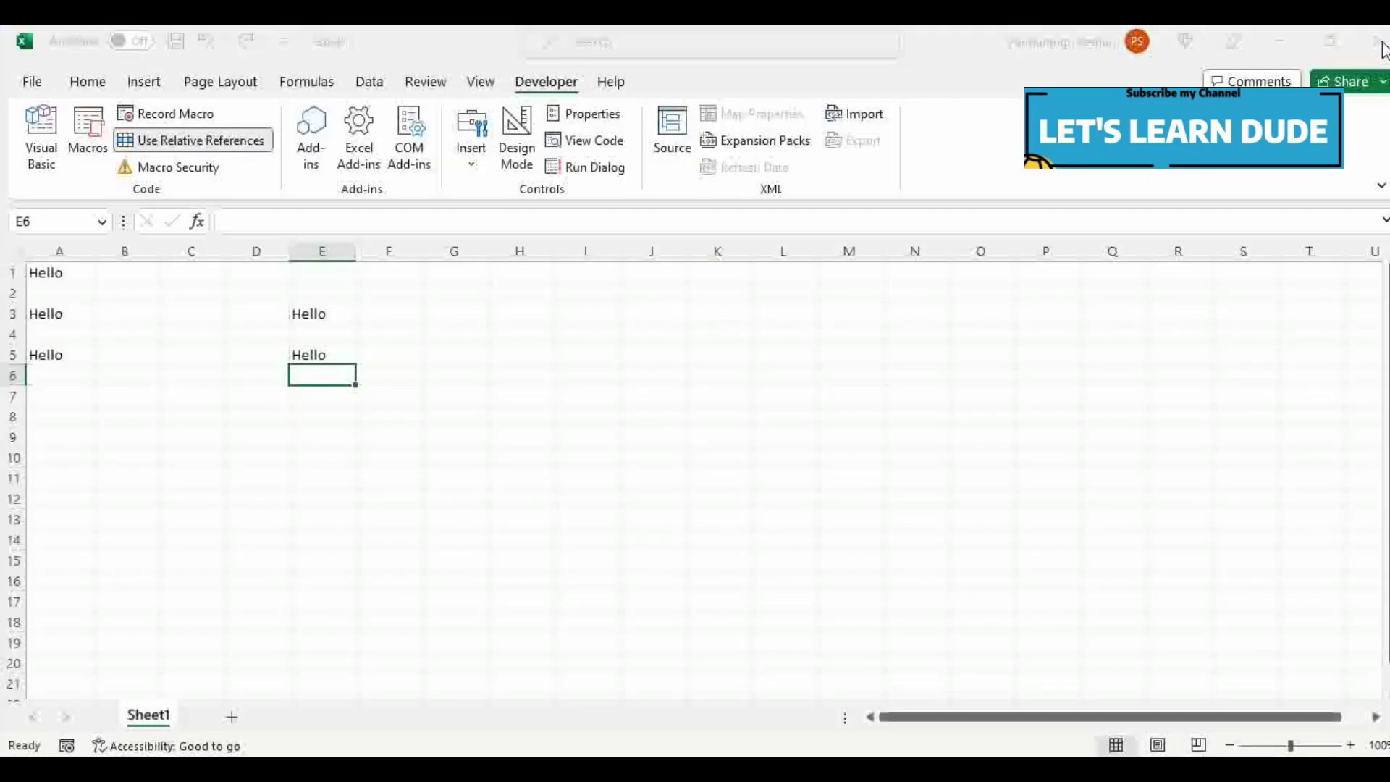
click(181, 288)
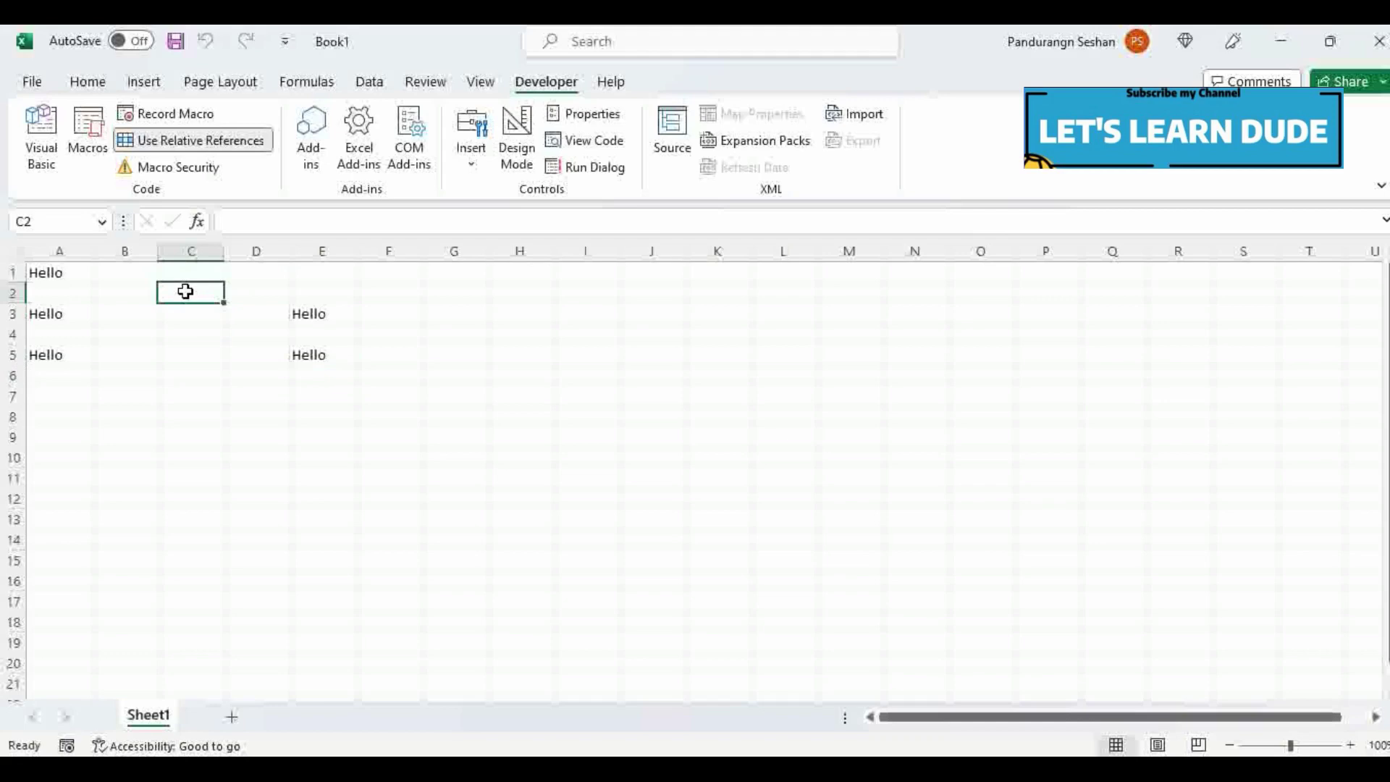
click(81, 94)
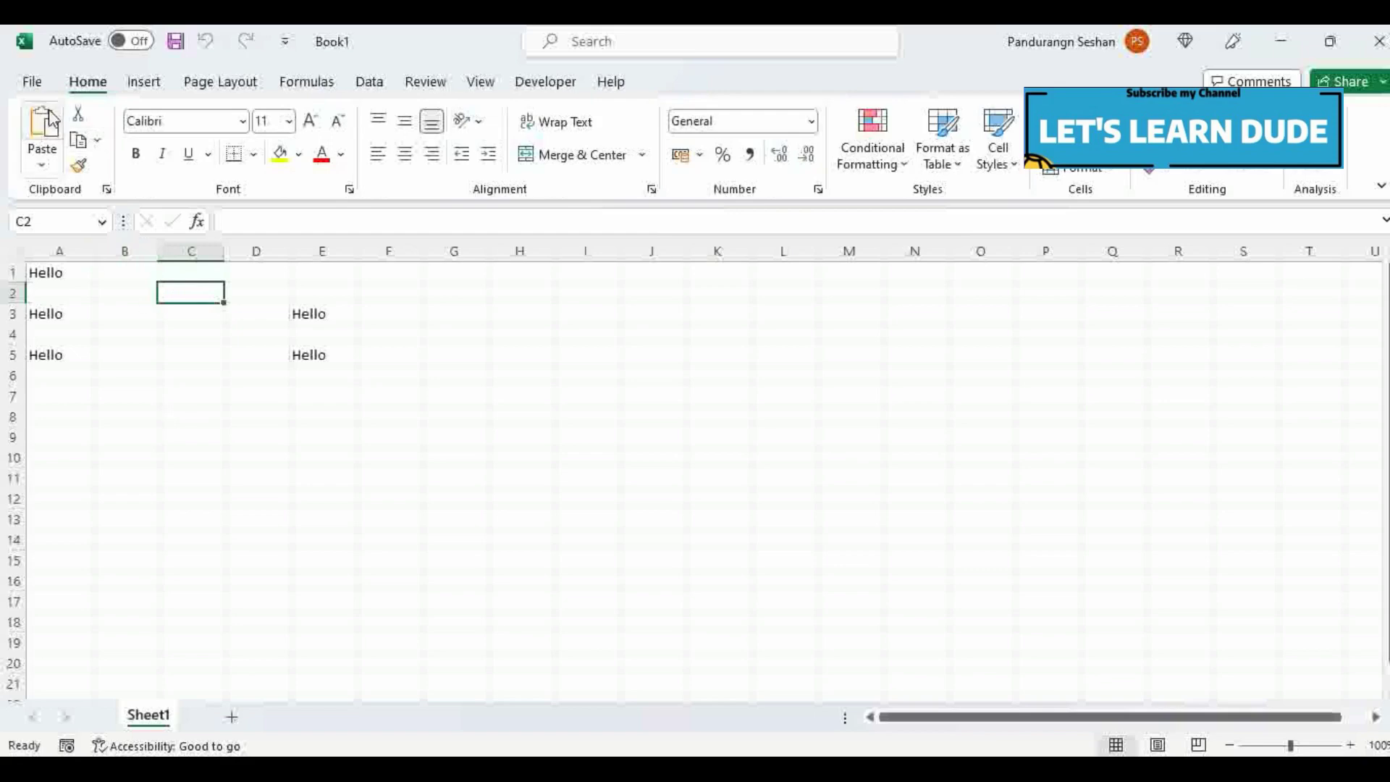
click(32, 83)
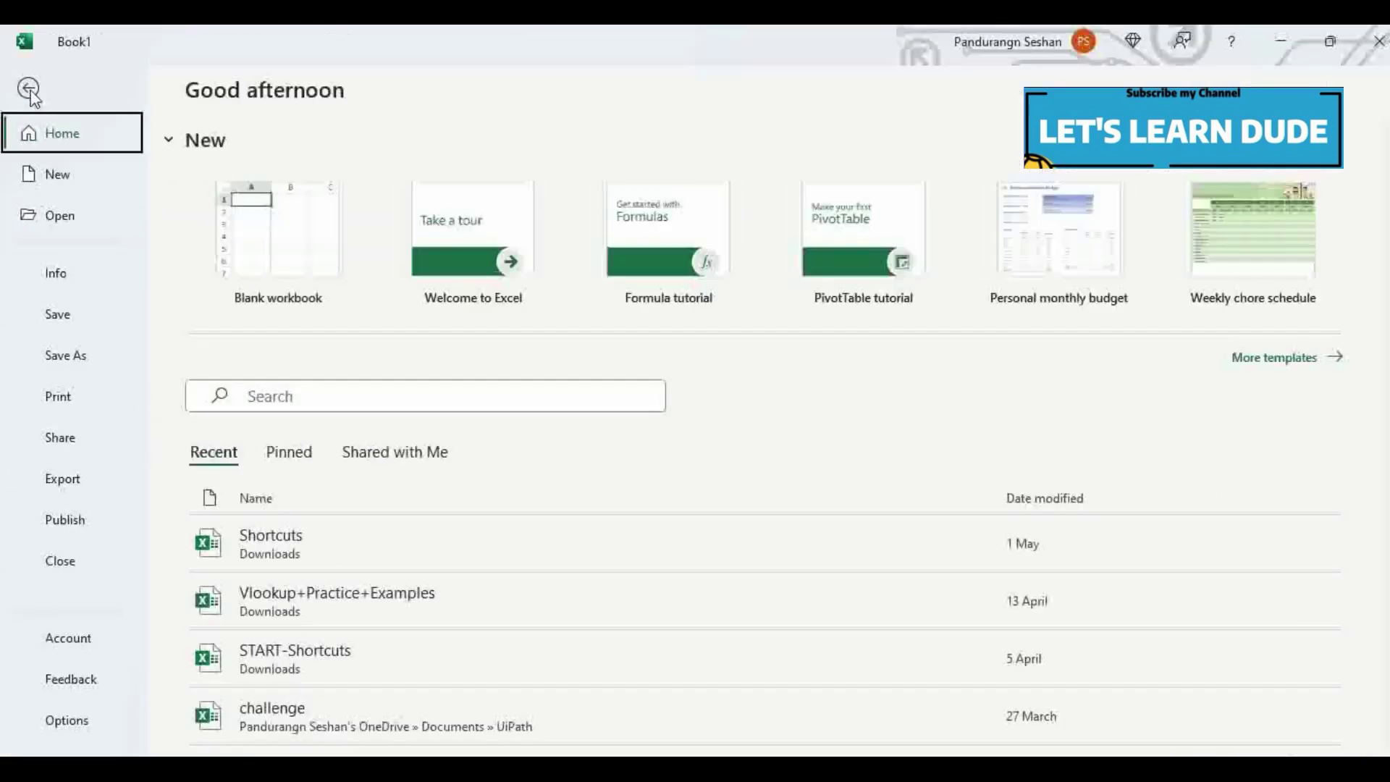
Start saving the workbook and browse for a save folder on this computer
click(26, 89)
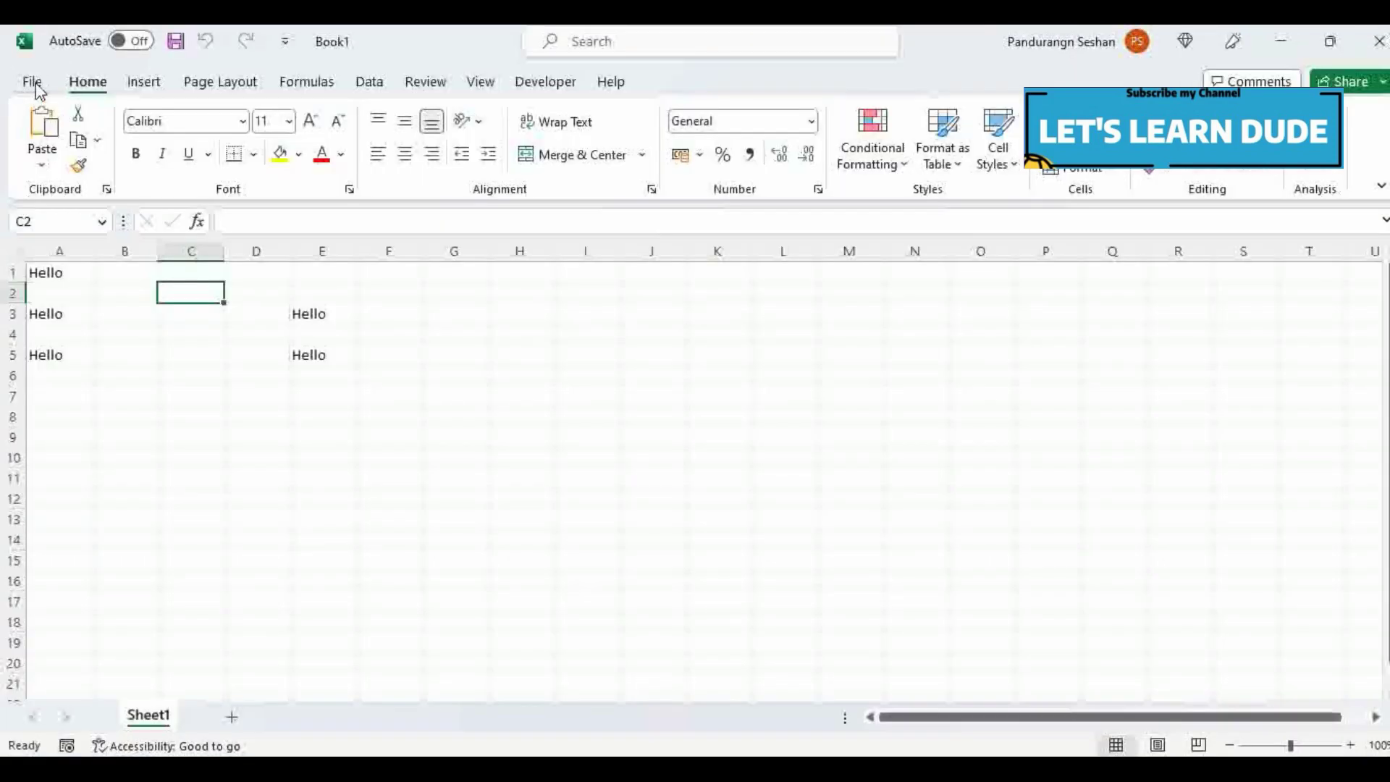
click(176, 43)
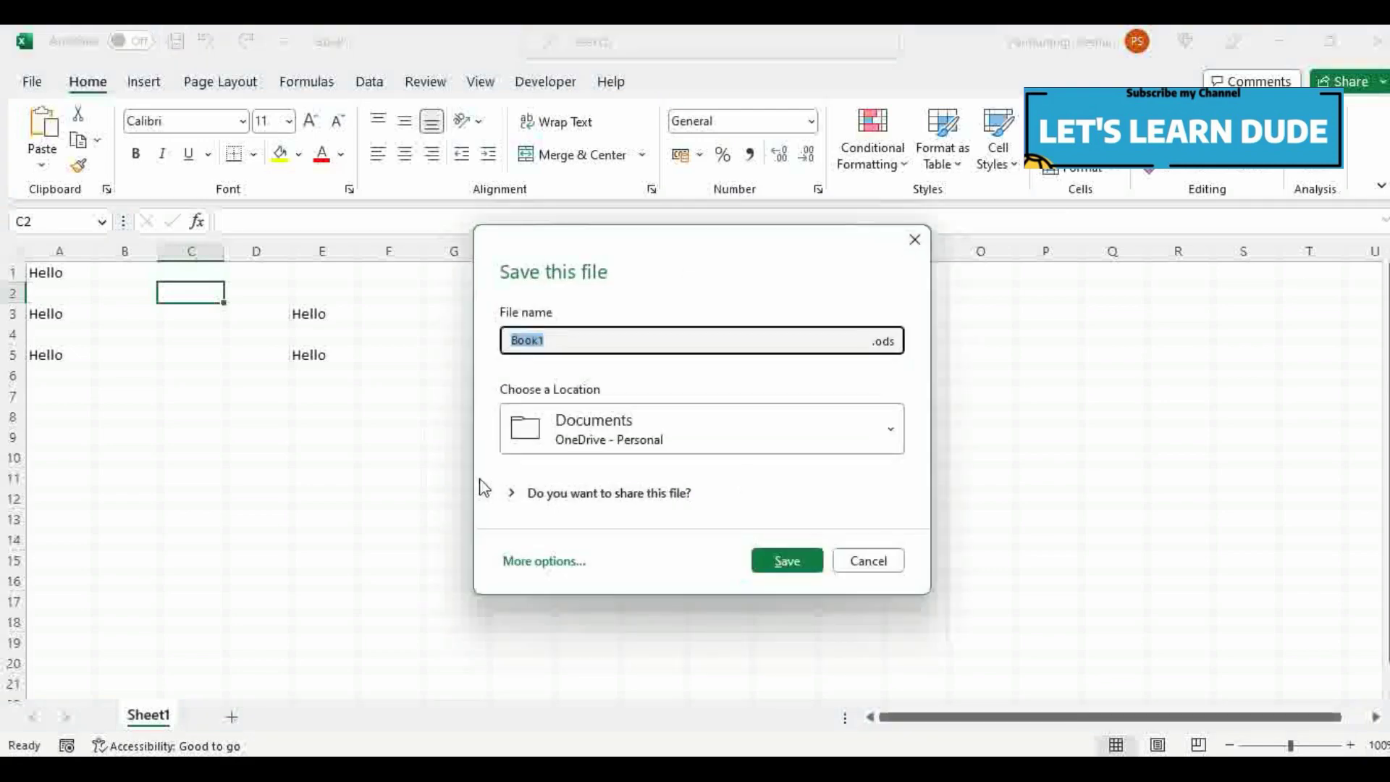
click(854, 439)
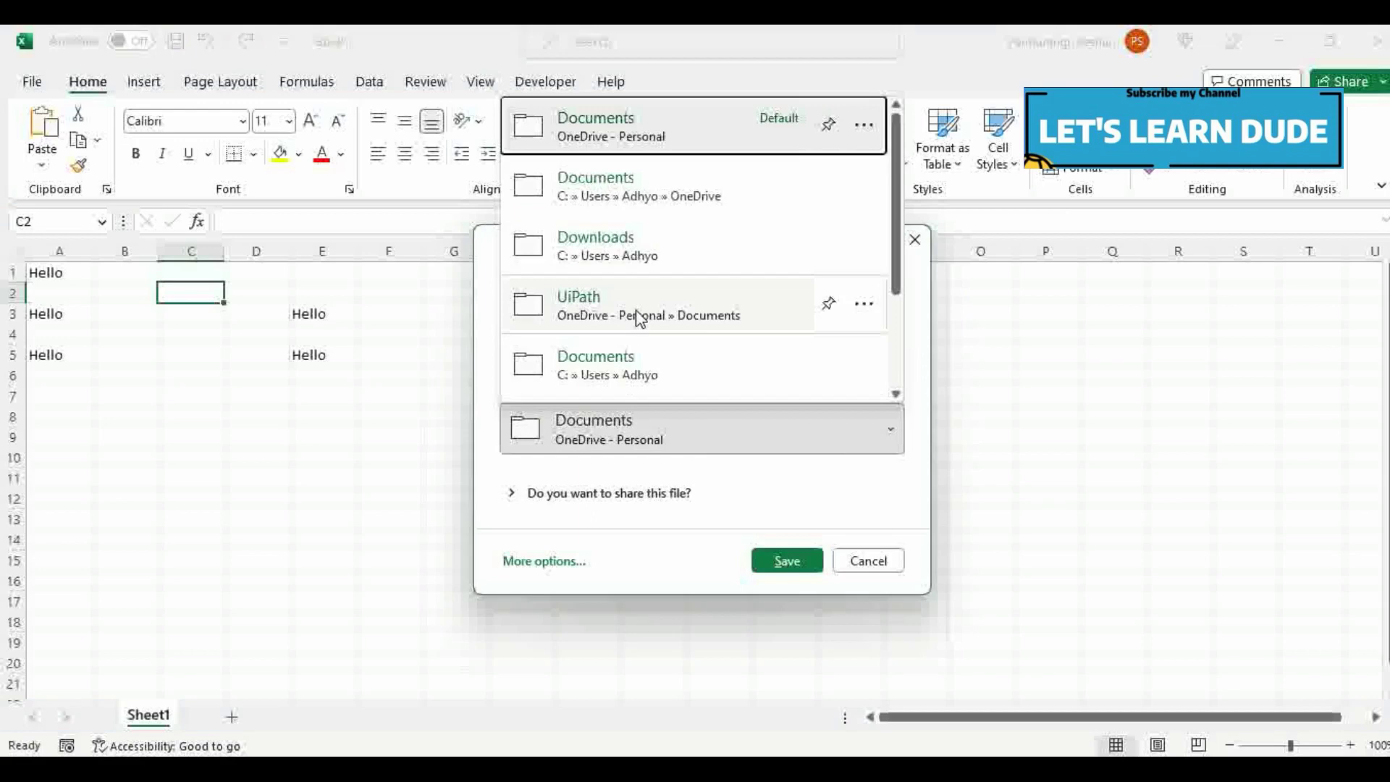
scroll(639, 318, down, 3)
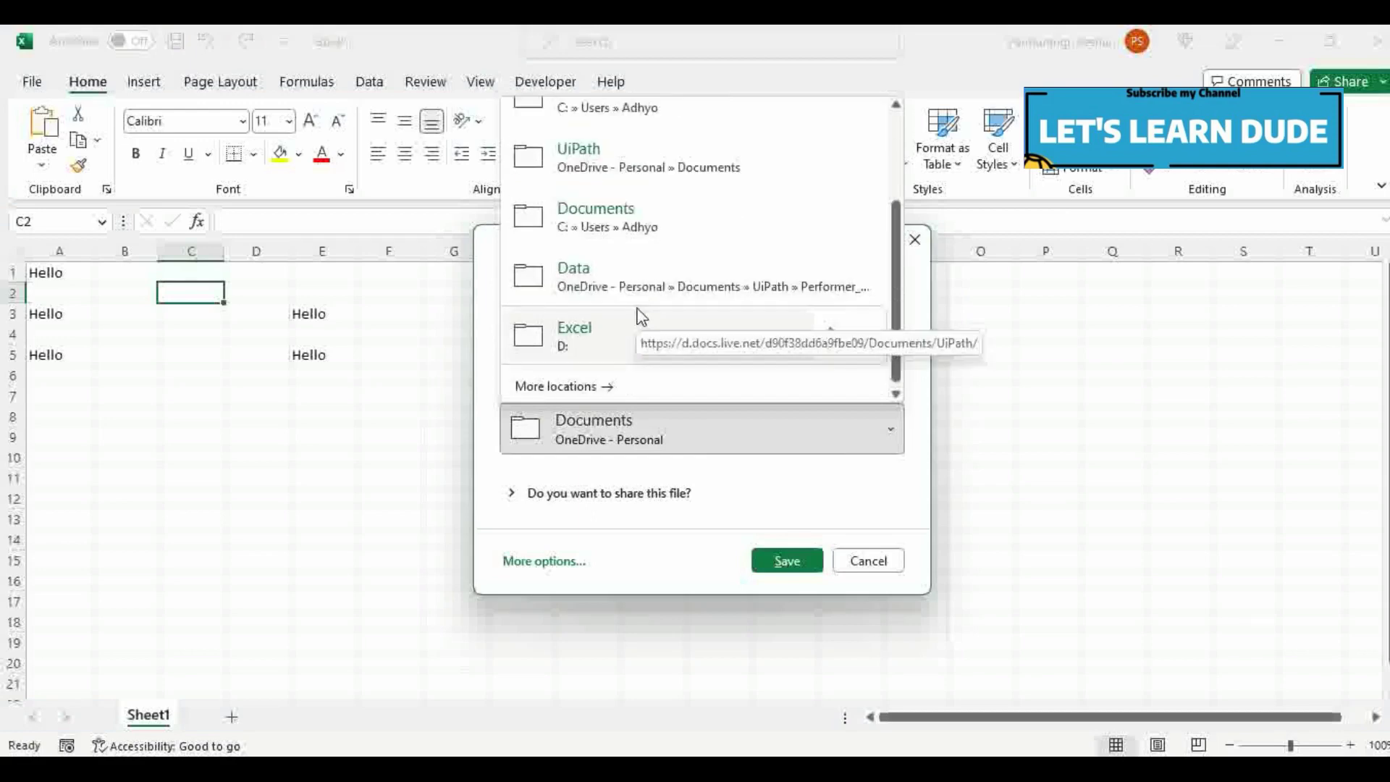
click(524, 563)
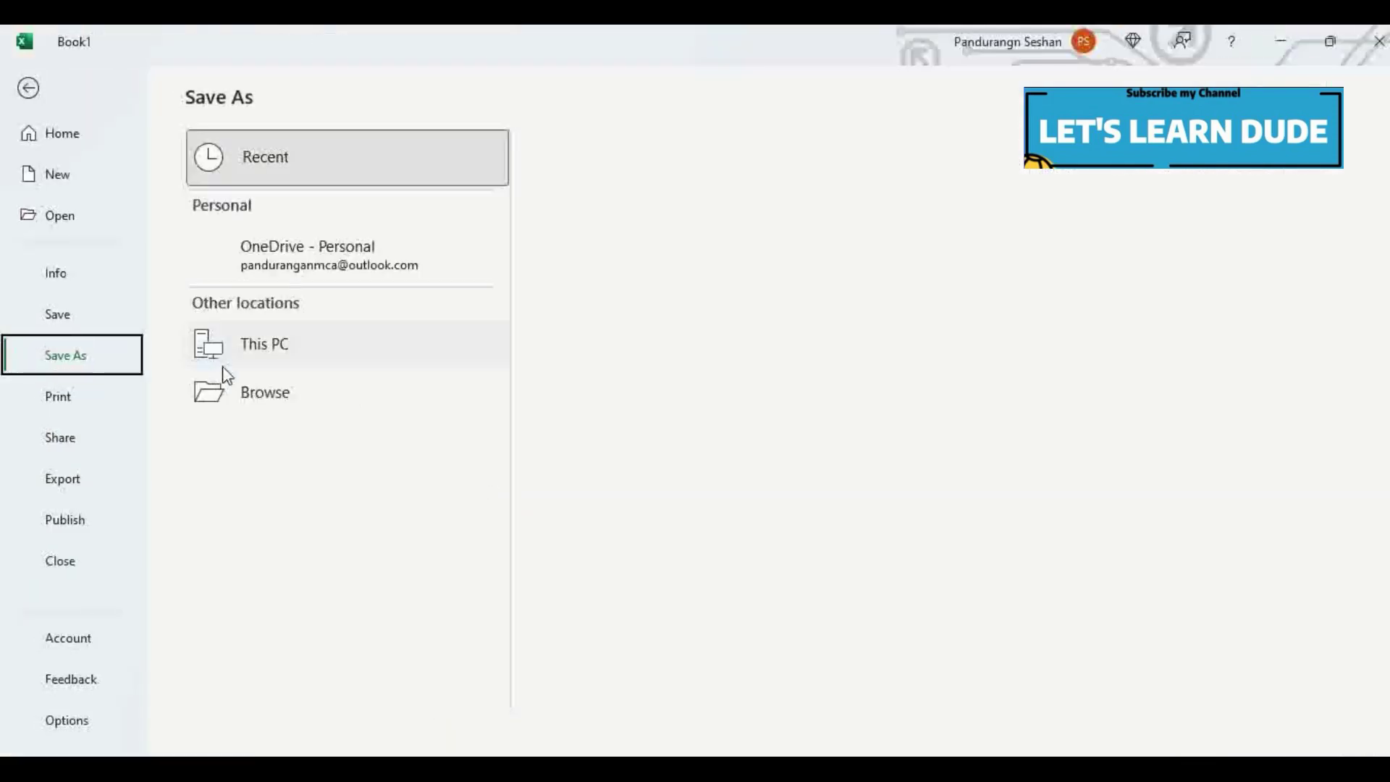
click(280, 459)
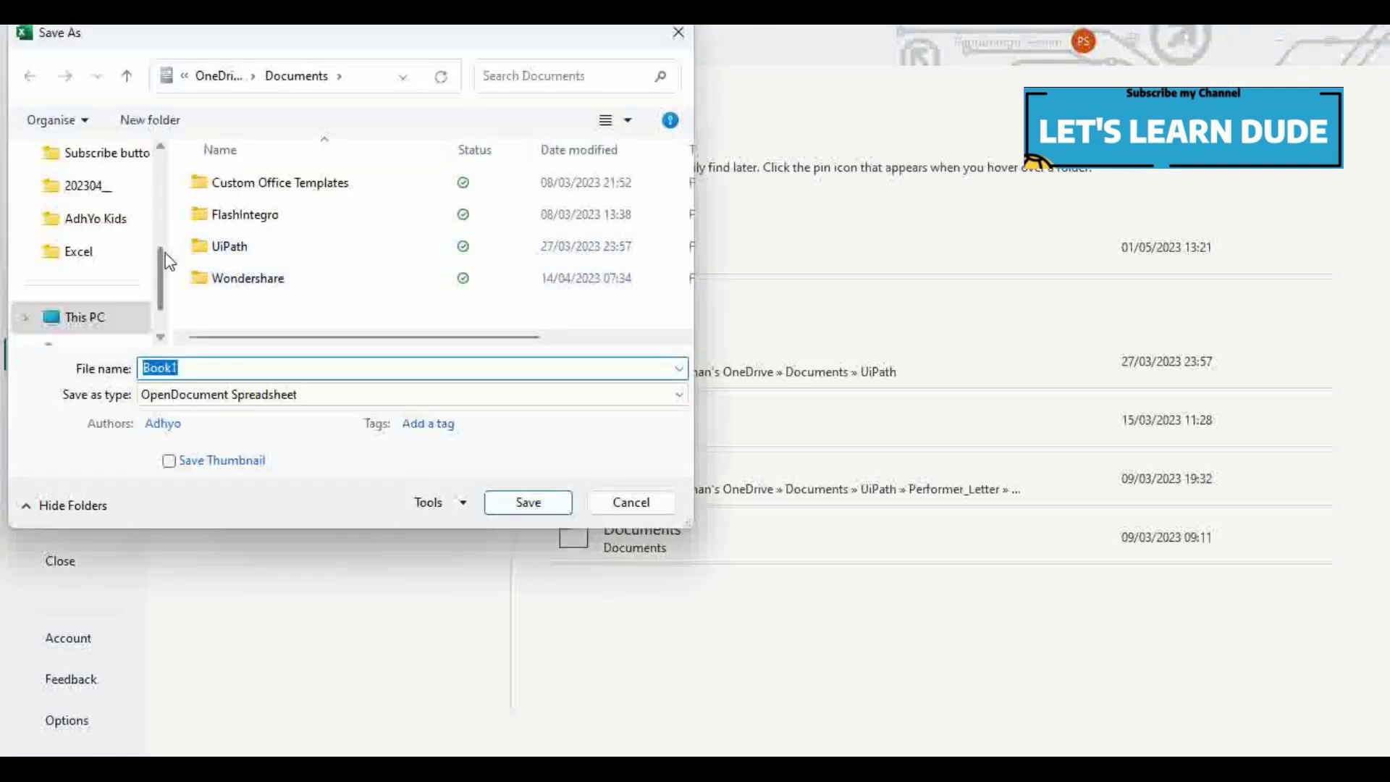
Save the workbook in Documents as 'macro' with type Excel Workbook
scroll(155, 285, up, 3)
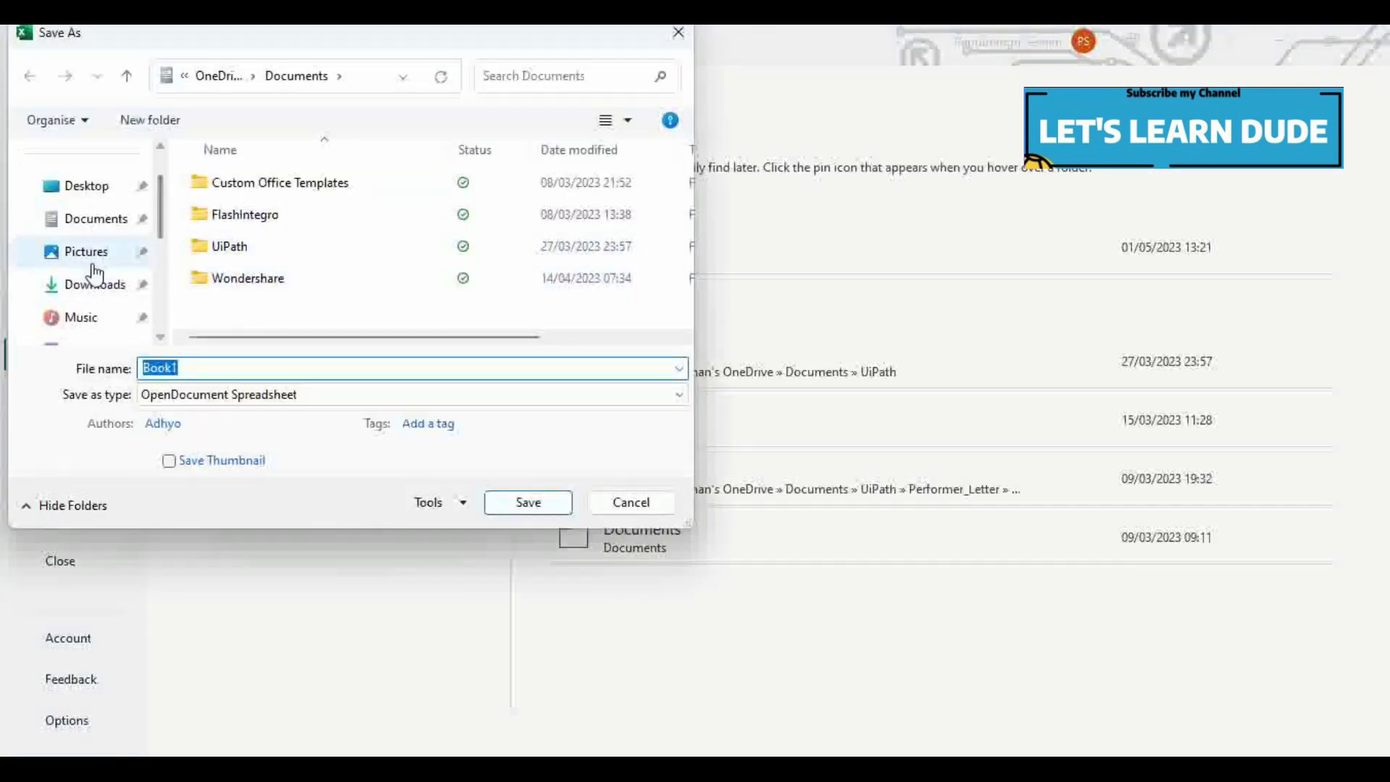
click(93, 219)
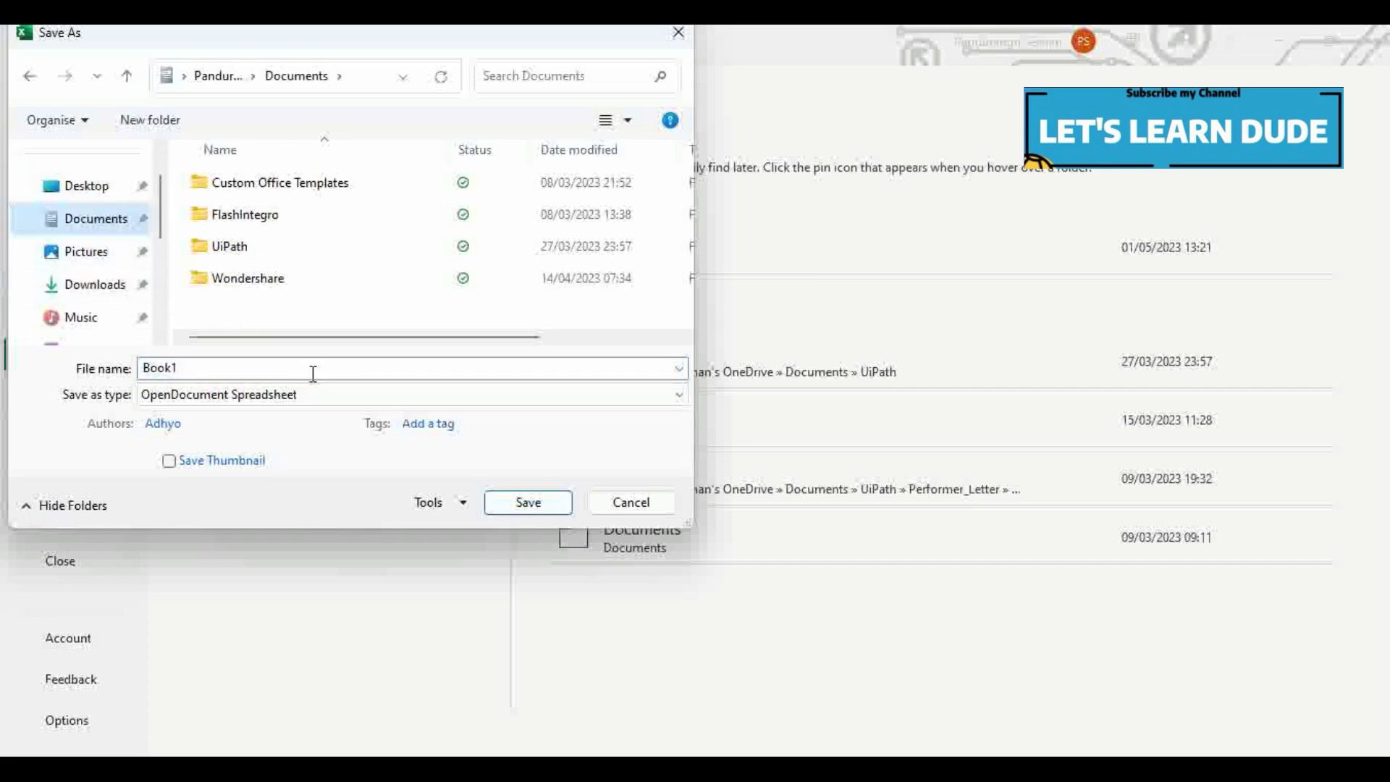
double_click(260, 368)
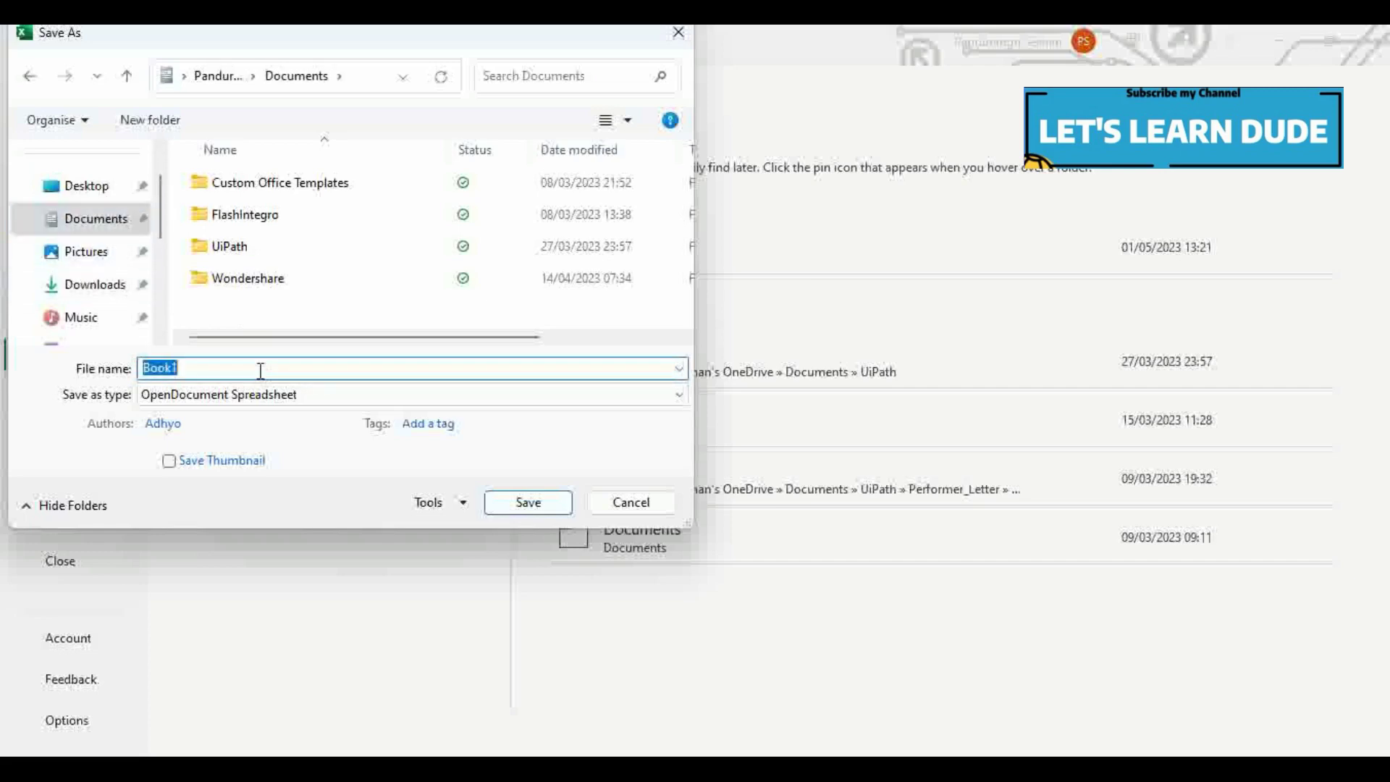
text(macro)
click(521, 394)
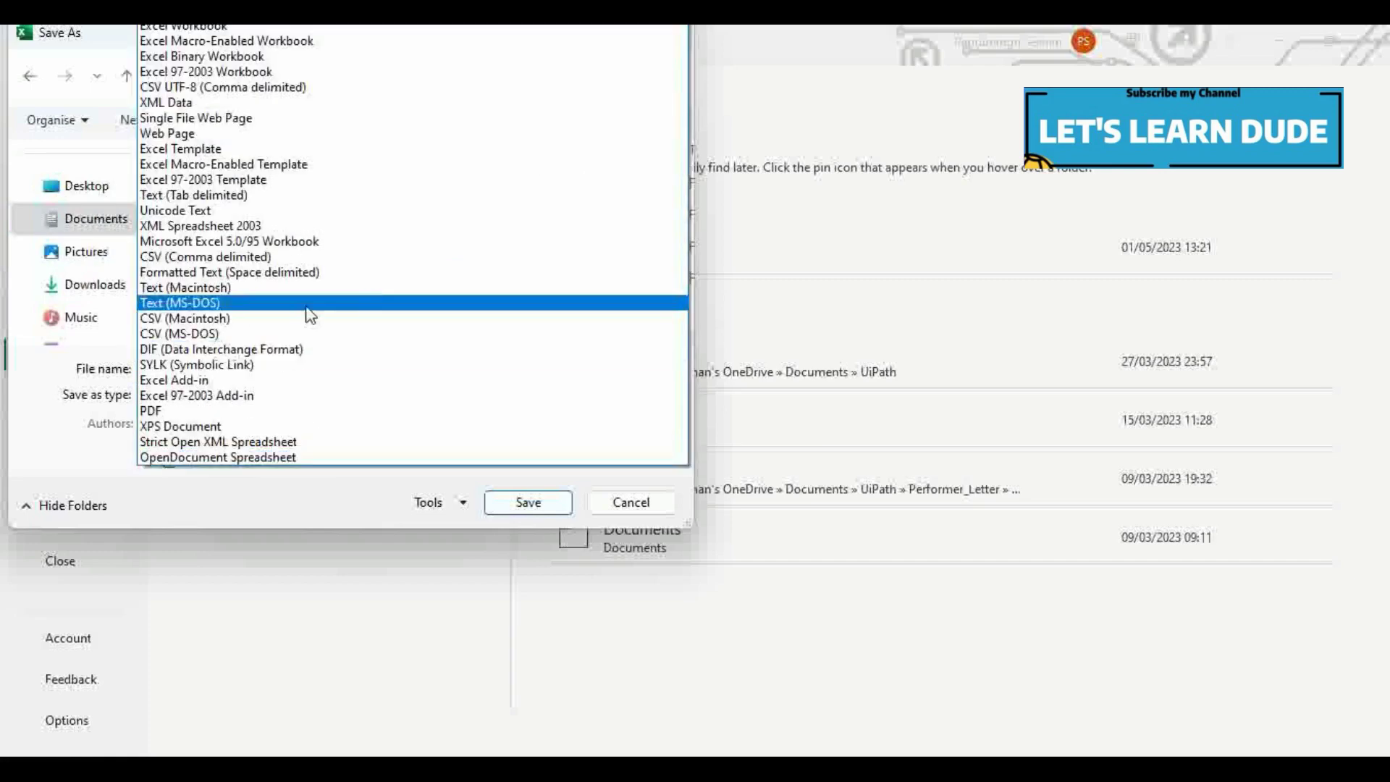
click(196, 31)
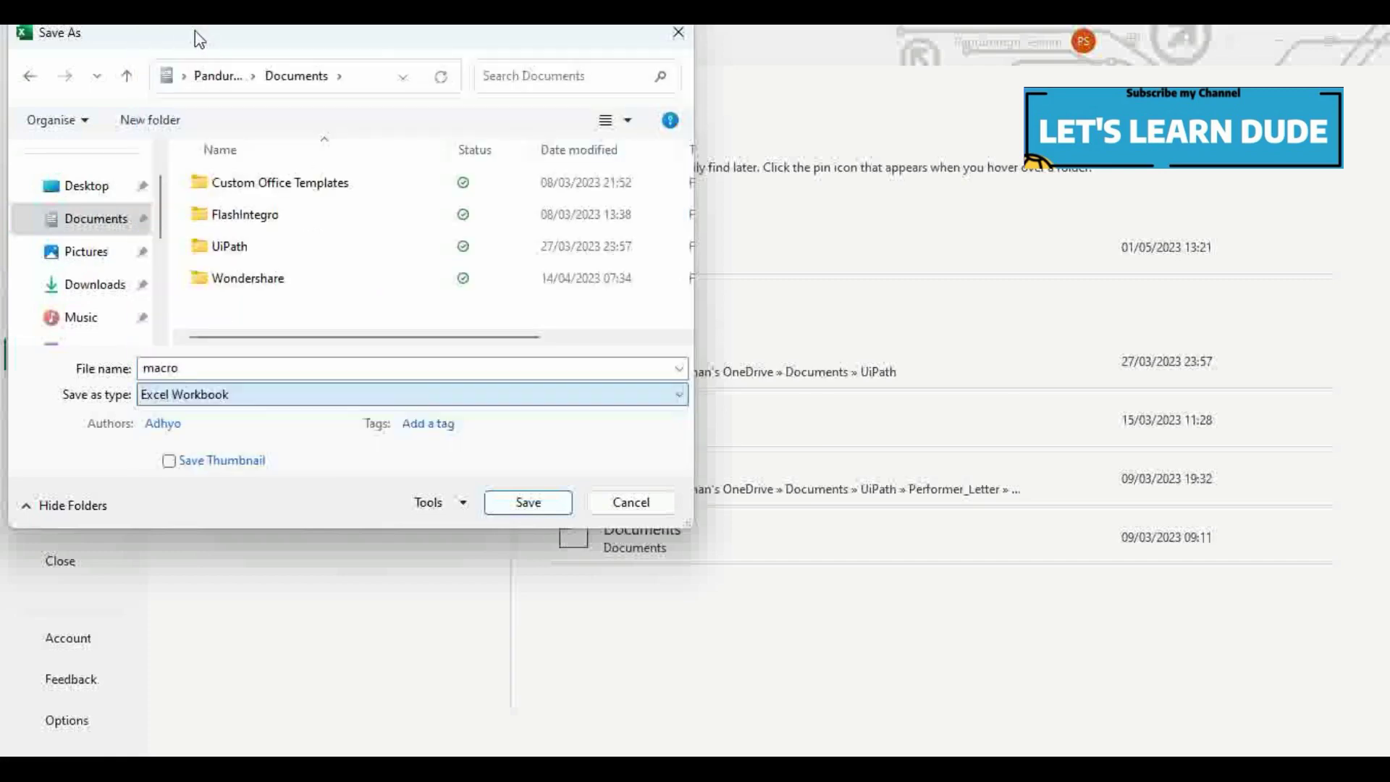
click(527, 504)
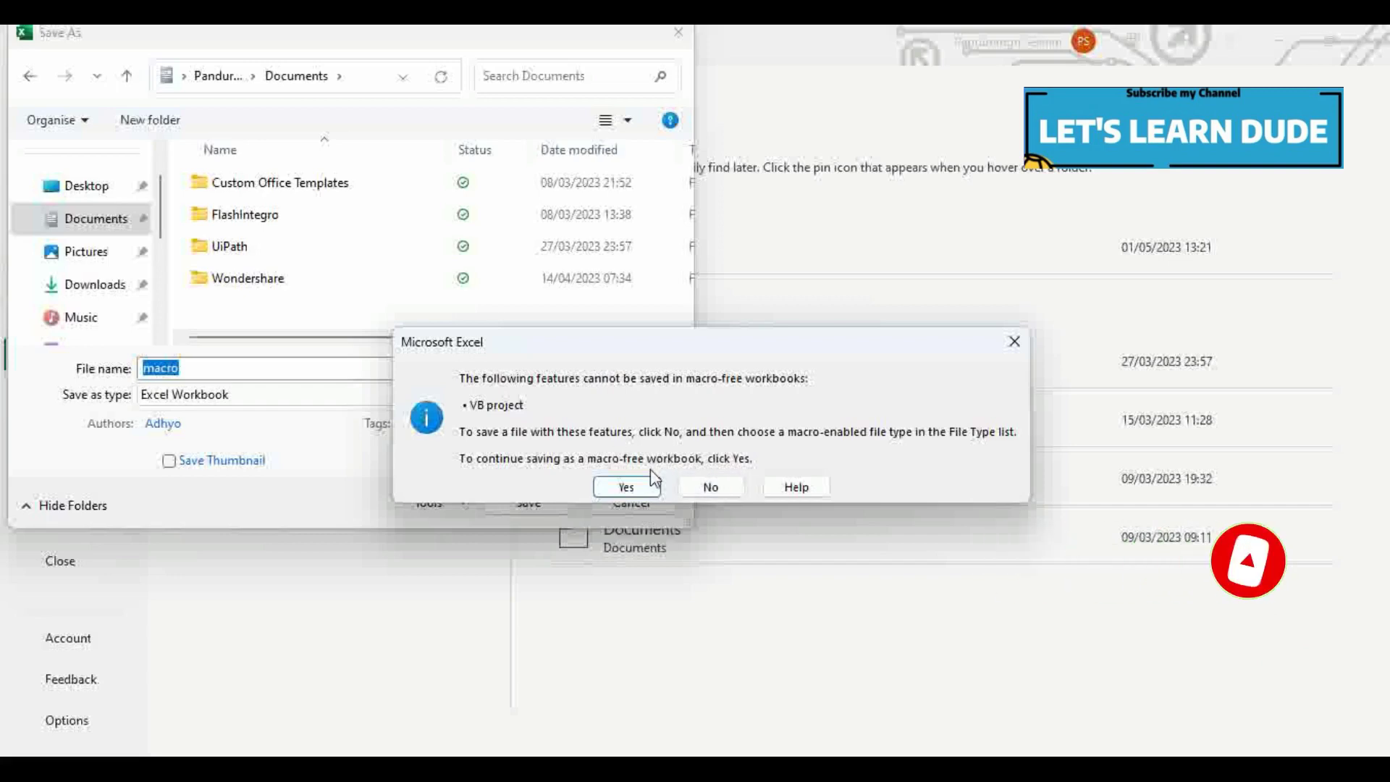
Decline the macro-free save and save 'macro' as an Excel Macro-Enabled Workbook instead
click(702, 500)
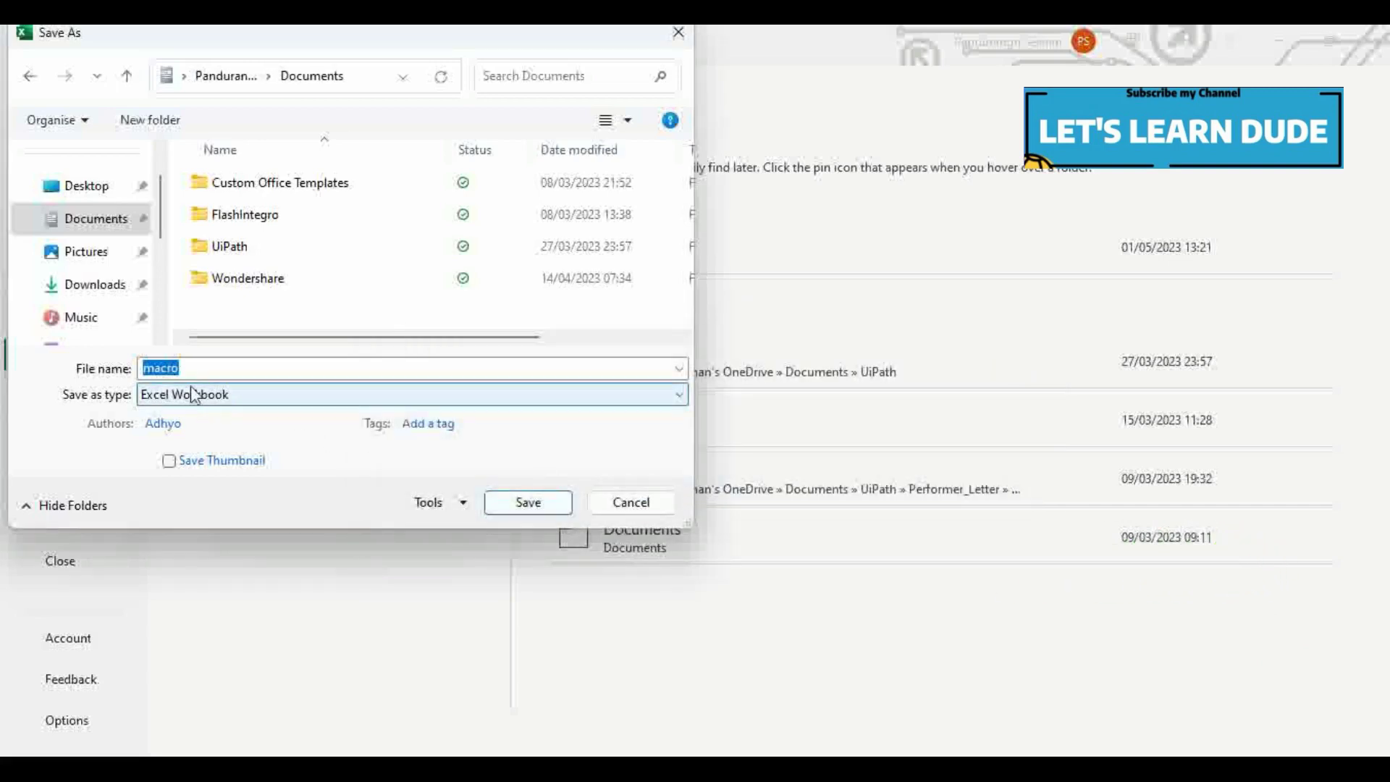
click(310, 407)
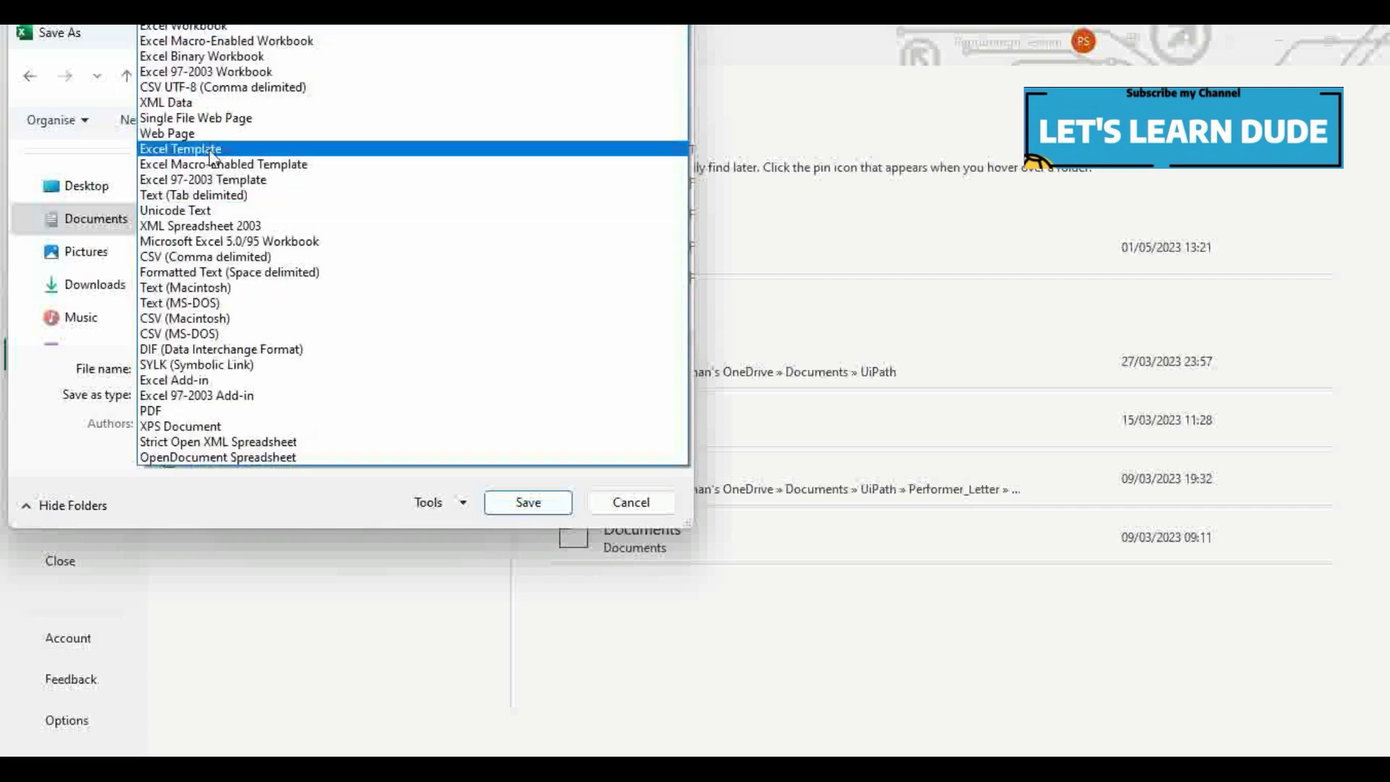
click(332, 49)
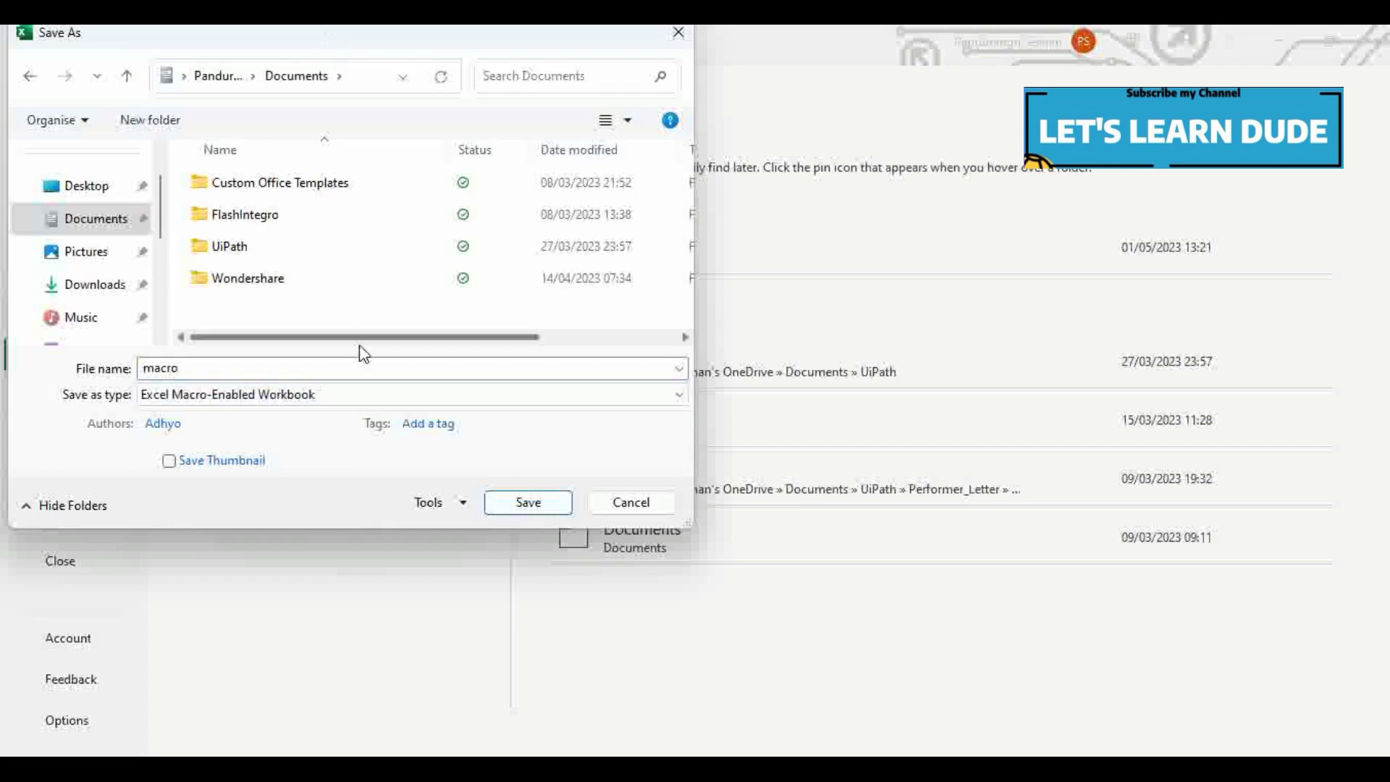
click(532, 511)
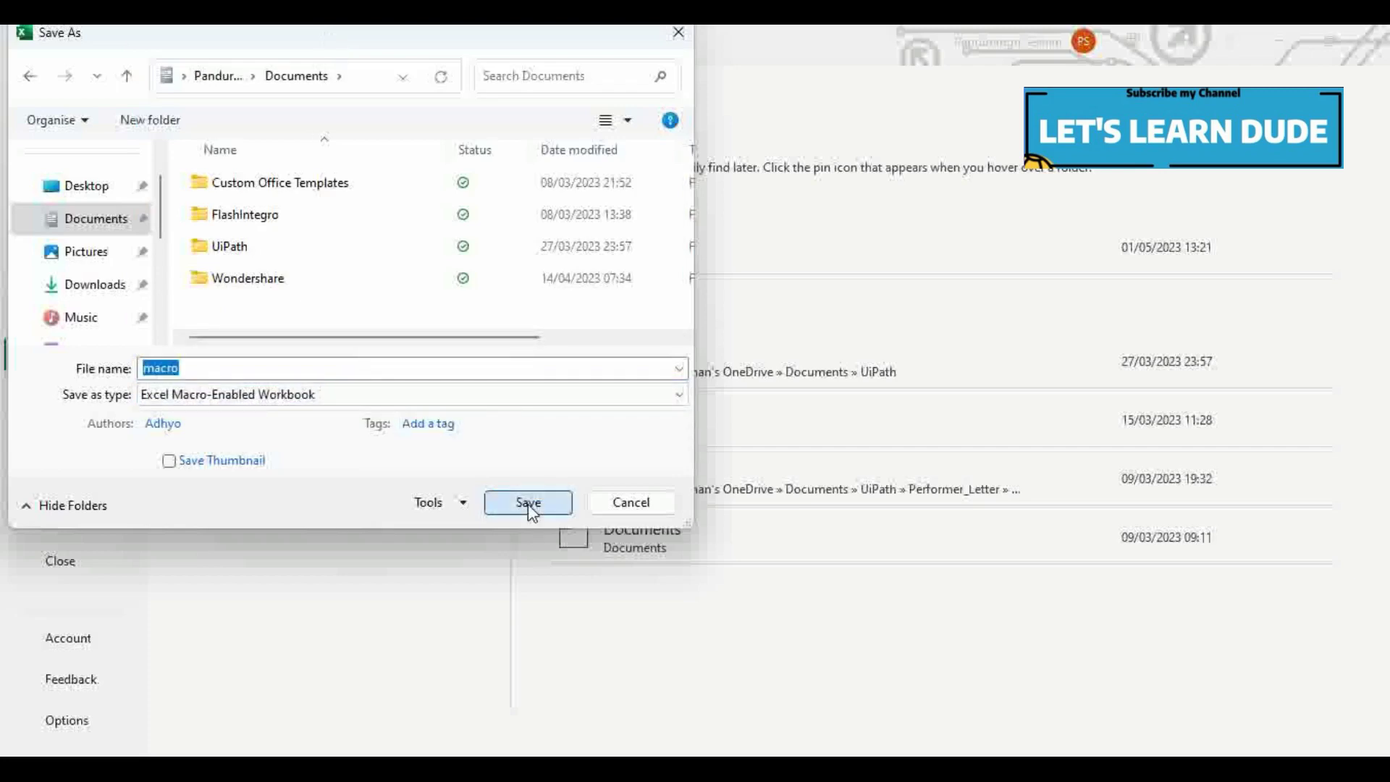
click(528, 504)
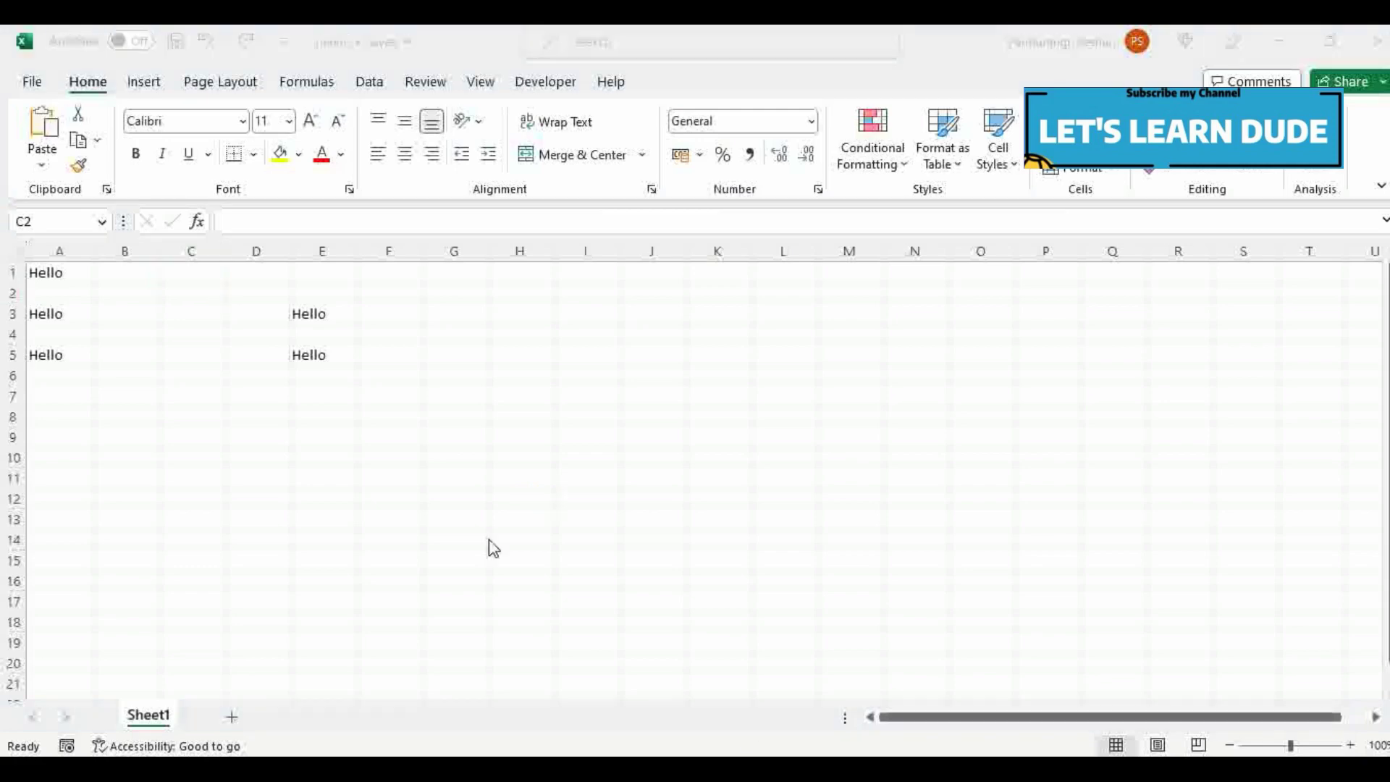
Open File Explorer on the Documents folder and switch the view to Large icons
key(super+e)
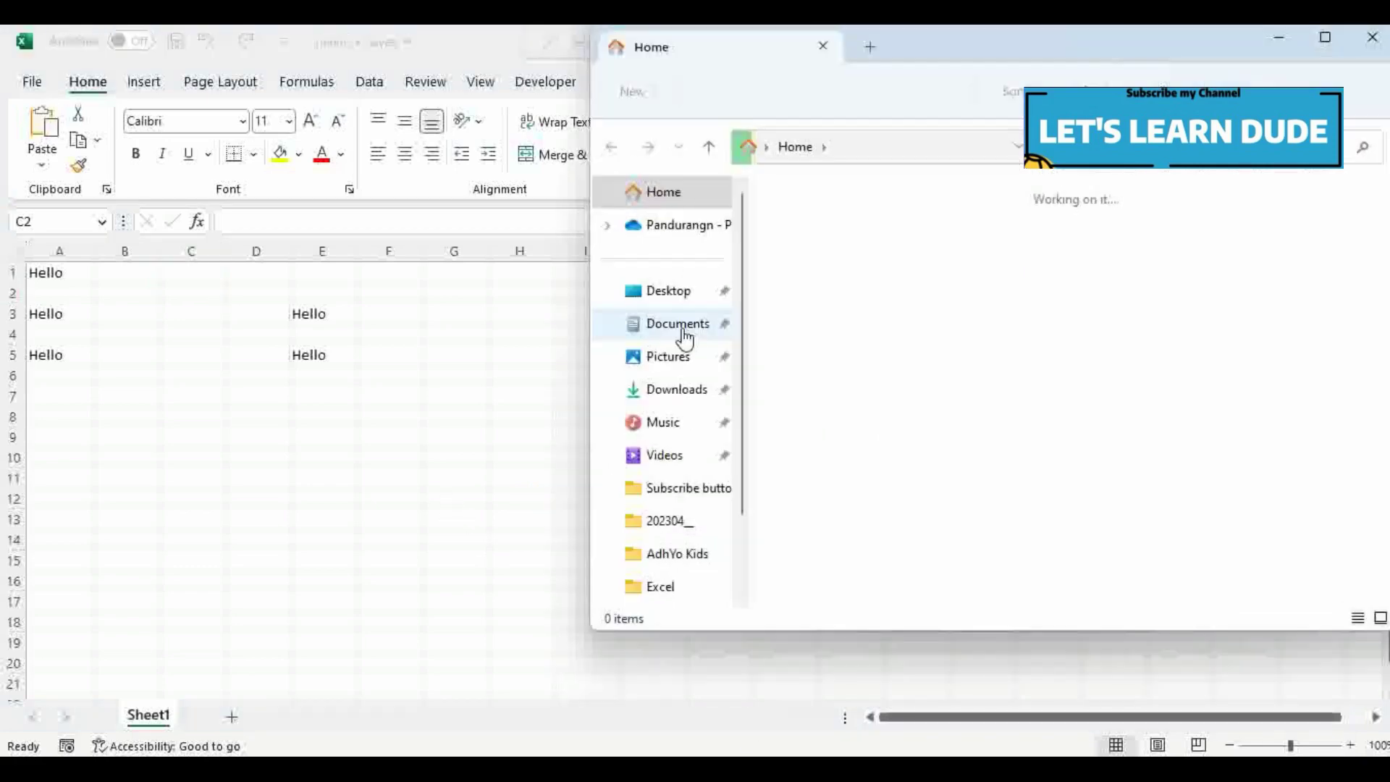
click(678, 325)
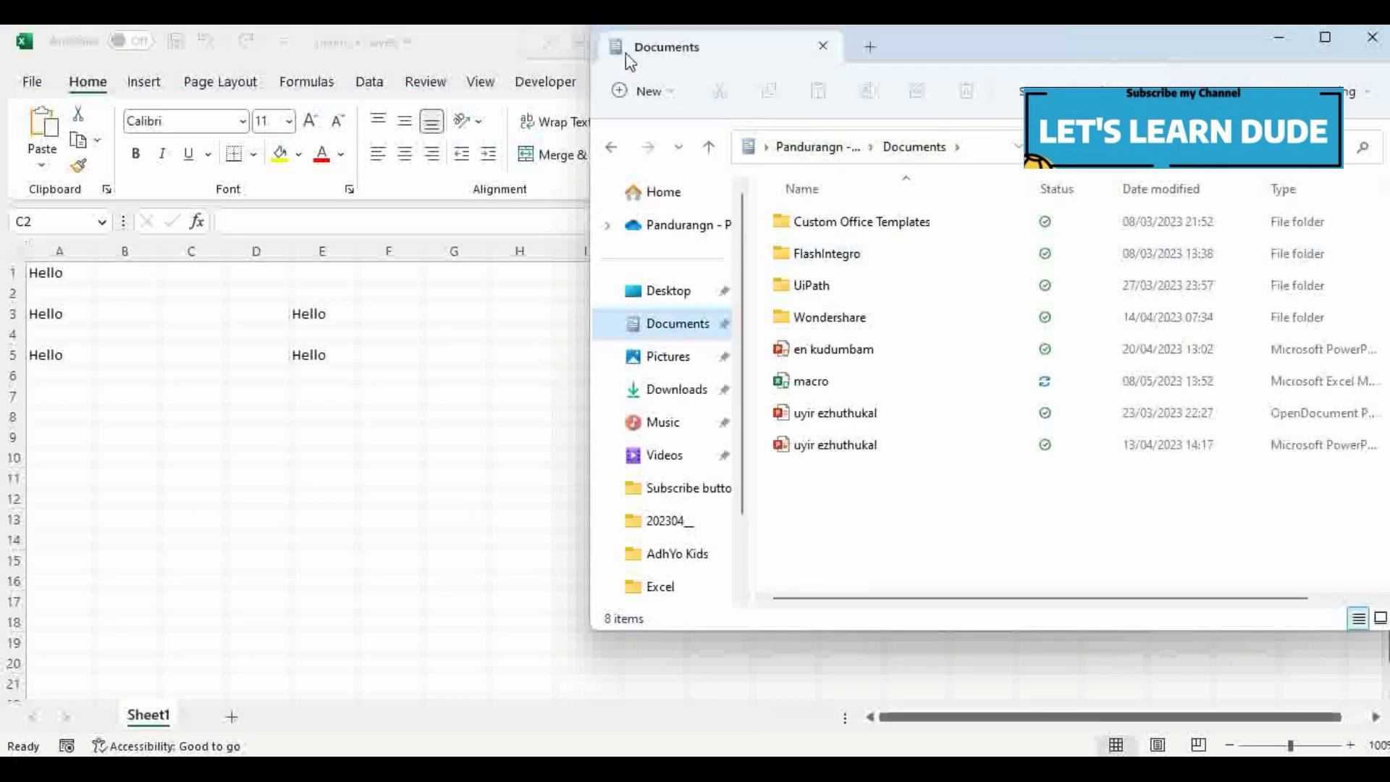
drag(953, 58, 519, 59)
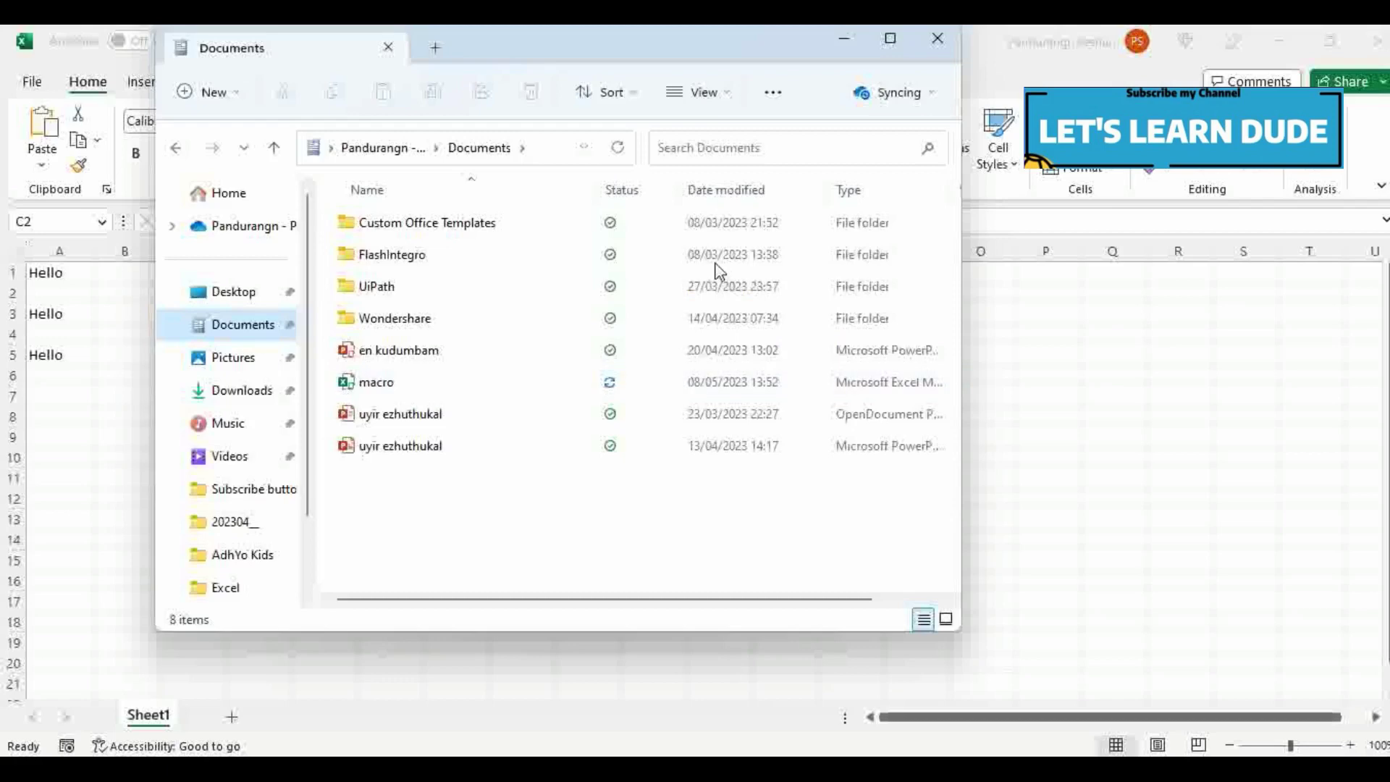
click(675, 98)
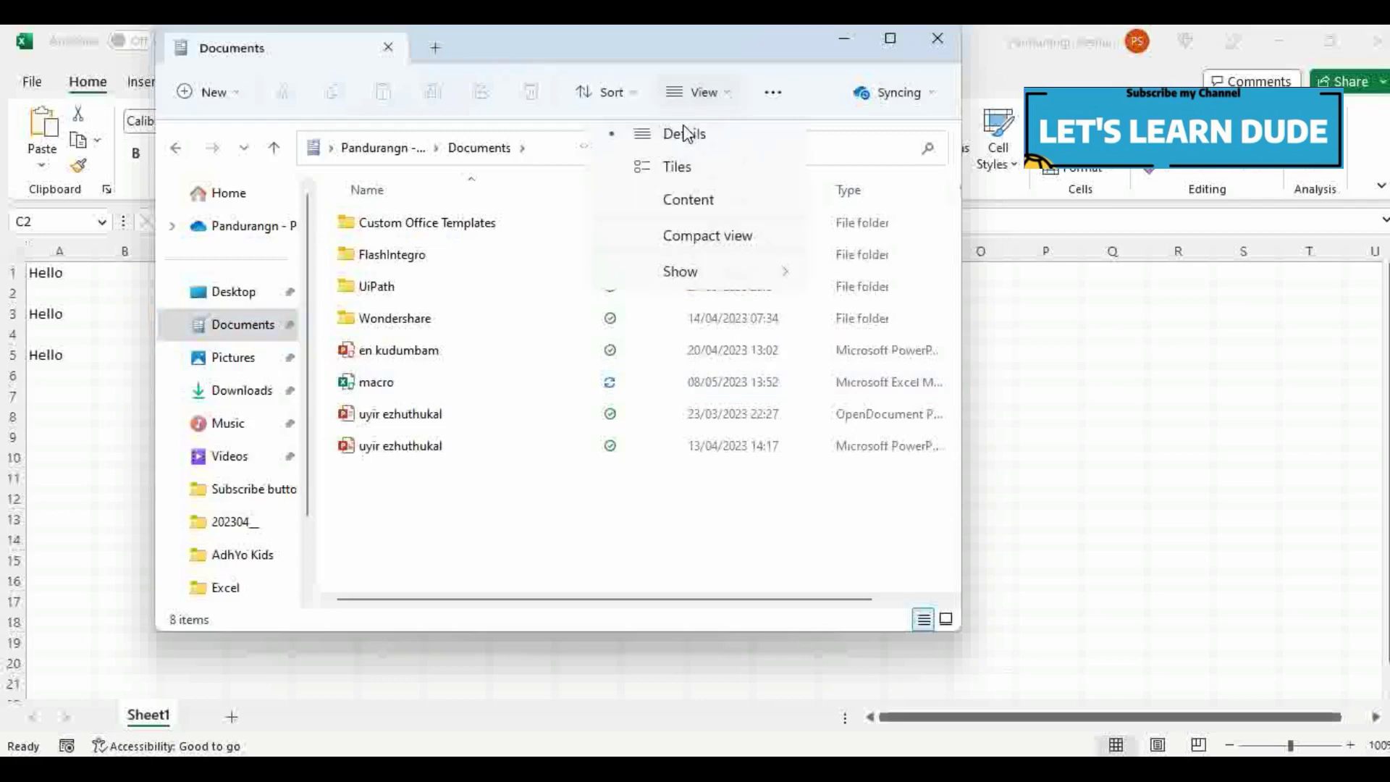
click(689, 186)
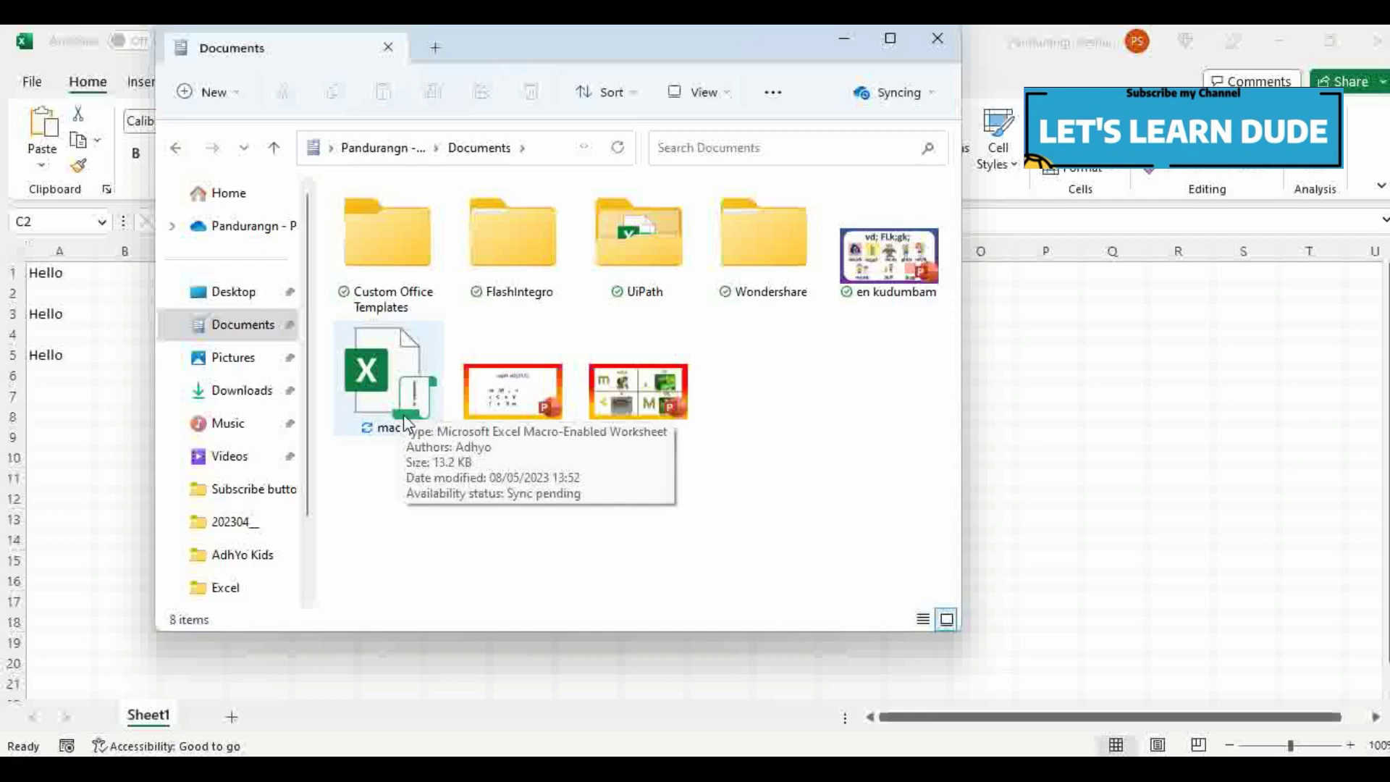
Browse into the UiPath folder, then go back up to Documents
click(614, 232)
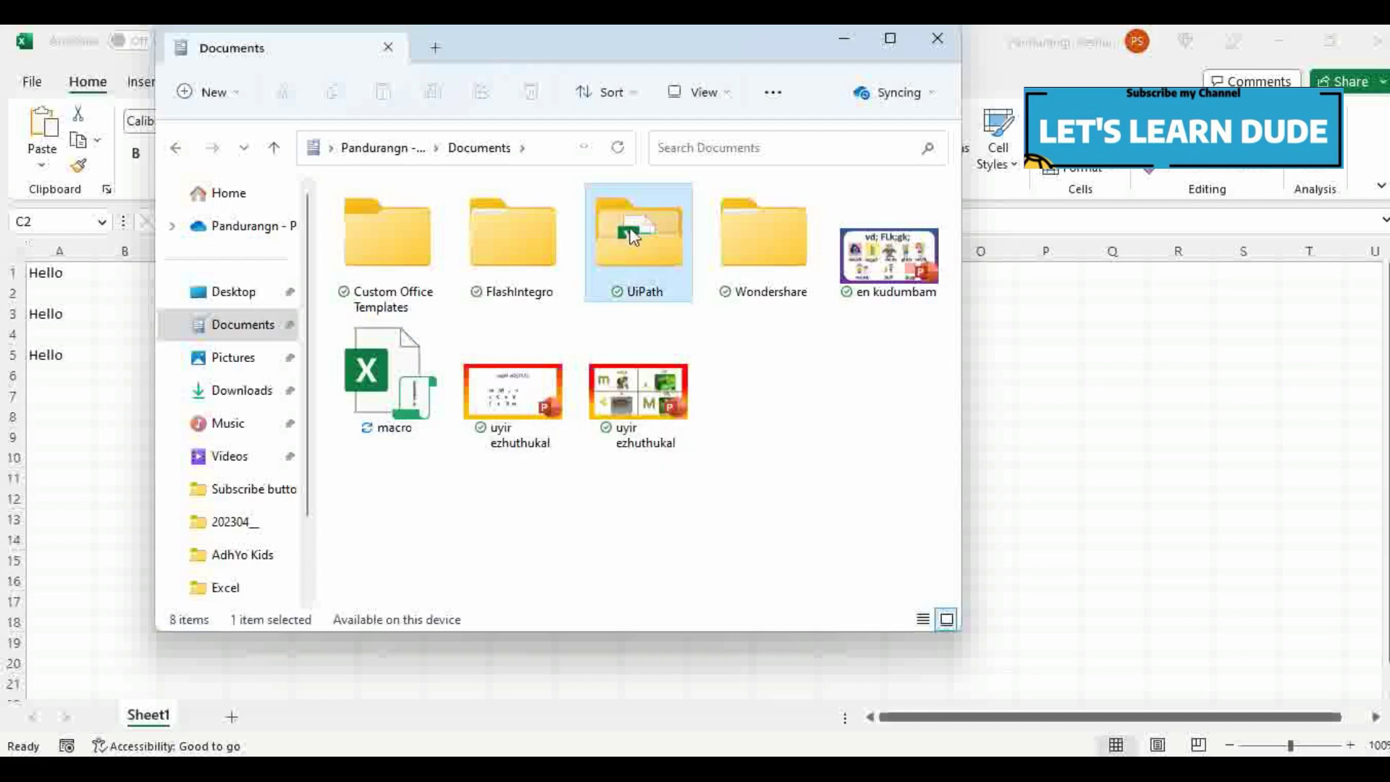
key(Return)
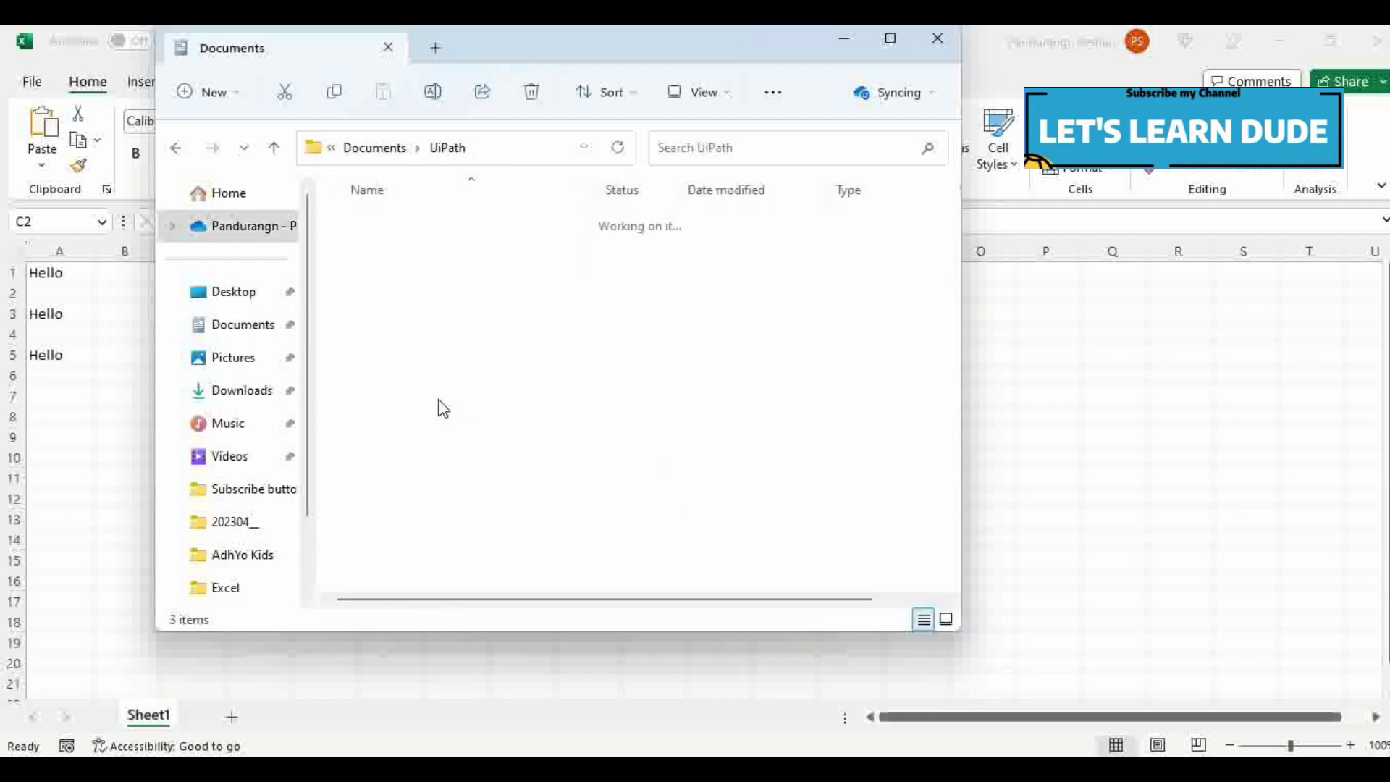
click(396, 293)
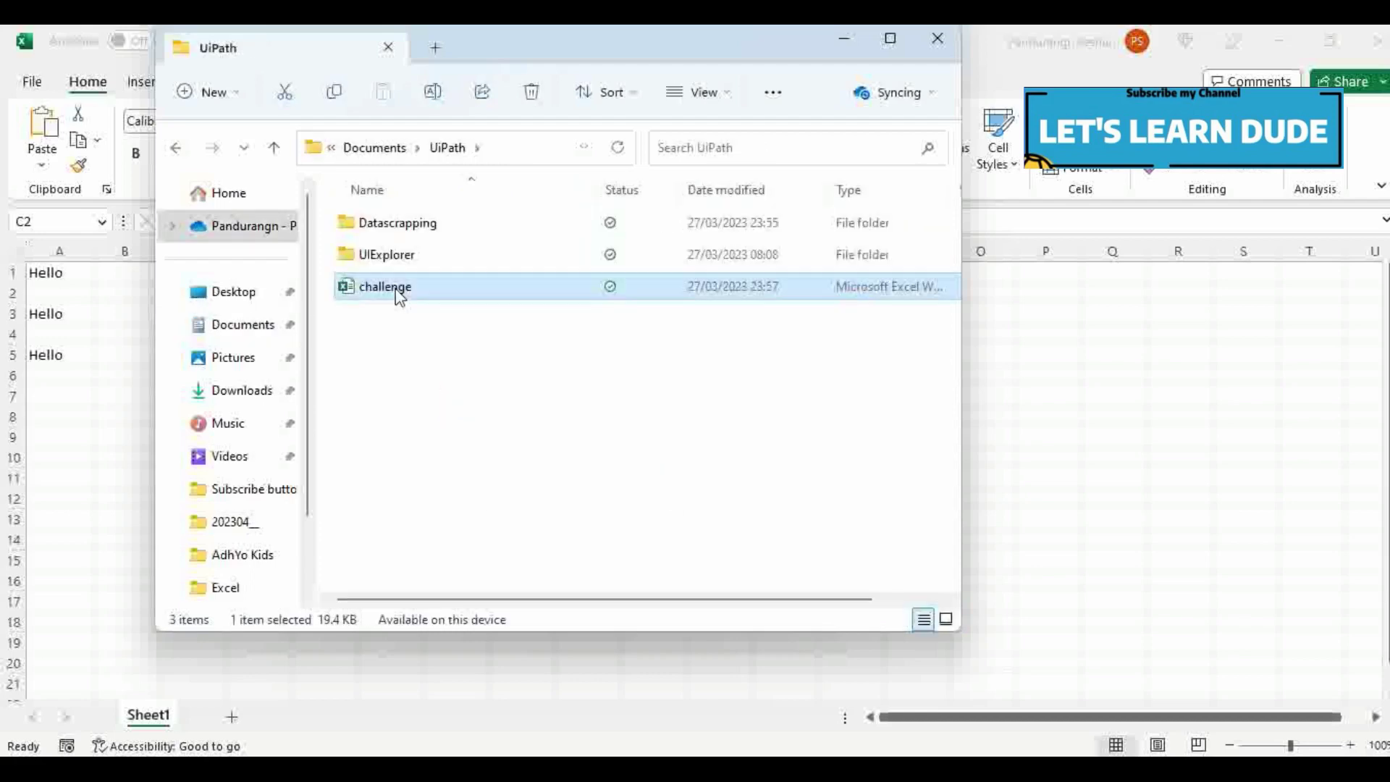
click(371, 148)
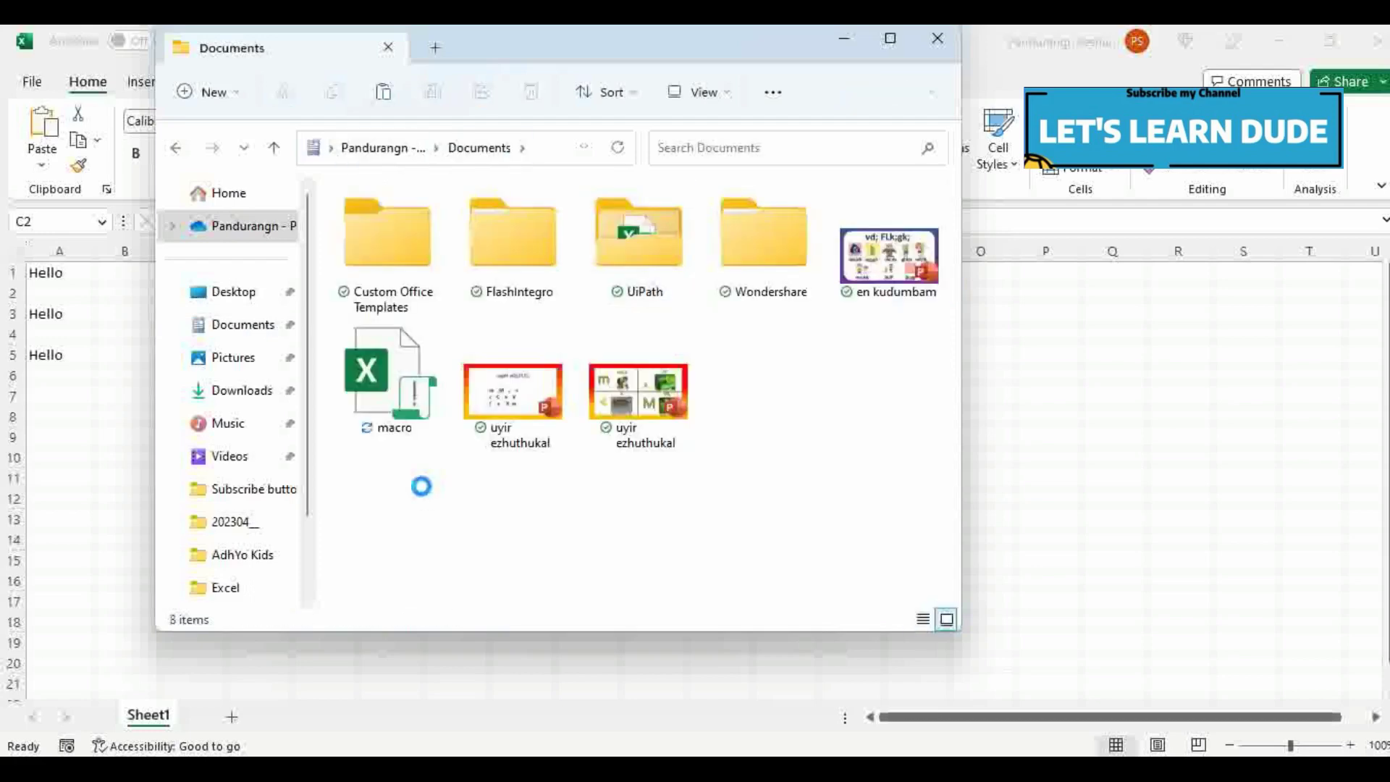
Paste the challenge workbook into Documents and close the folder window
key(ctrl+v)
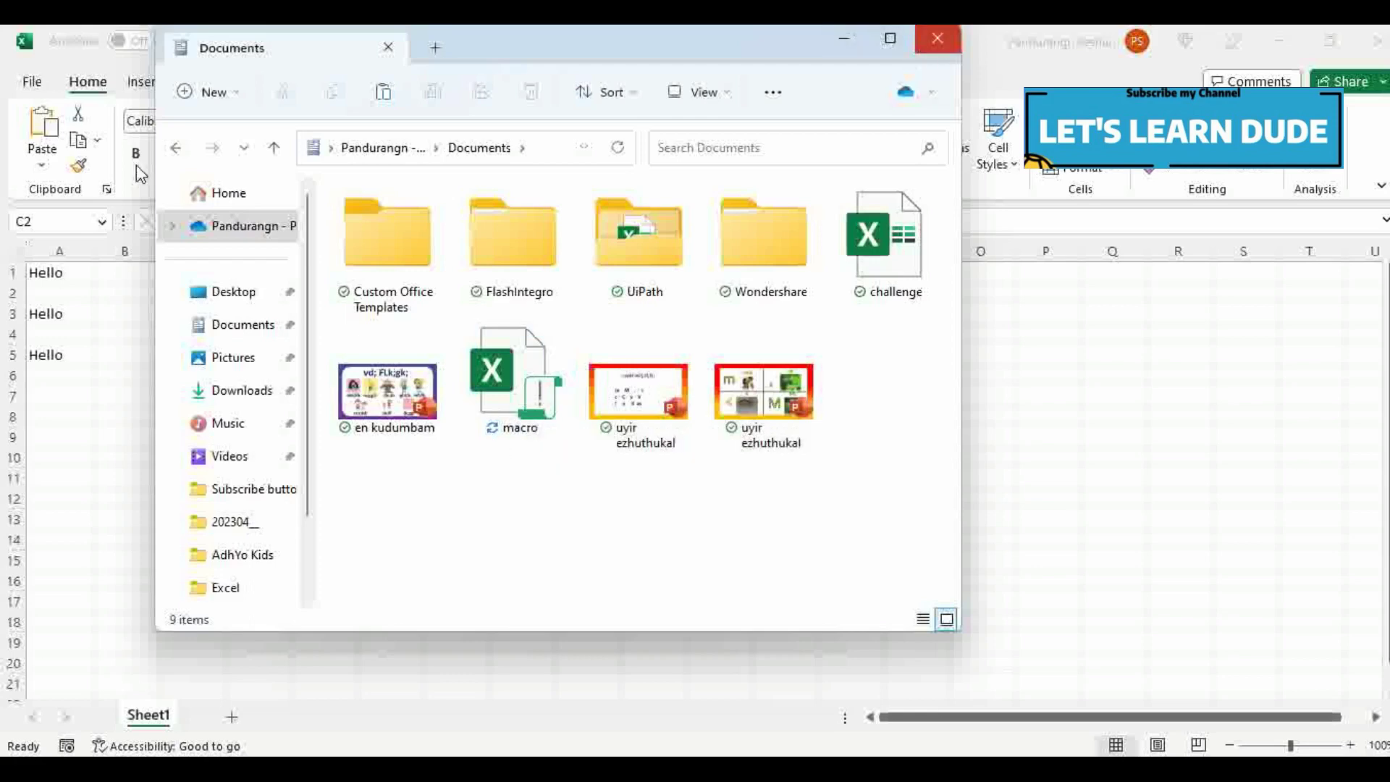
click(938, 40)
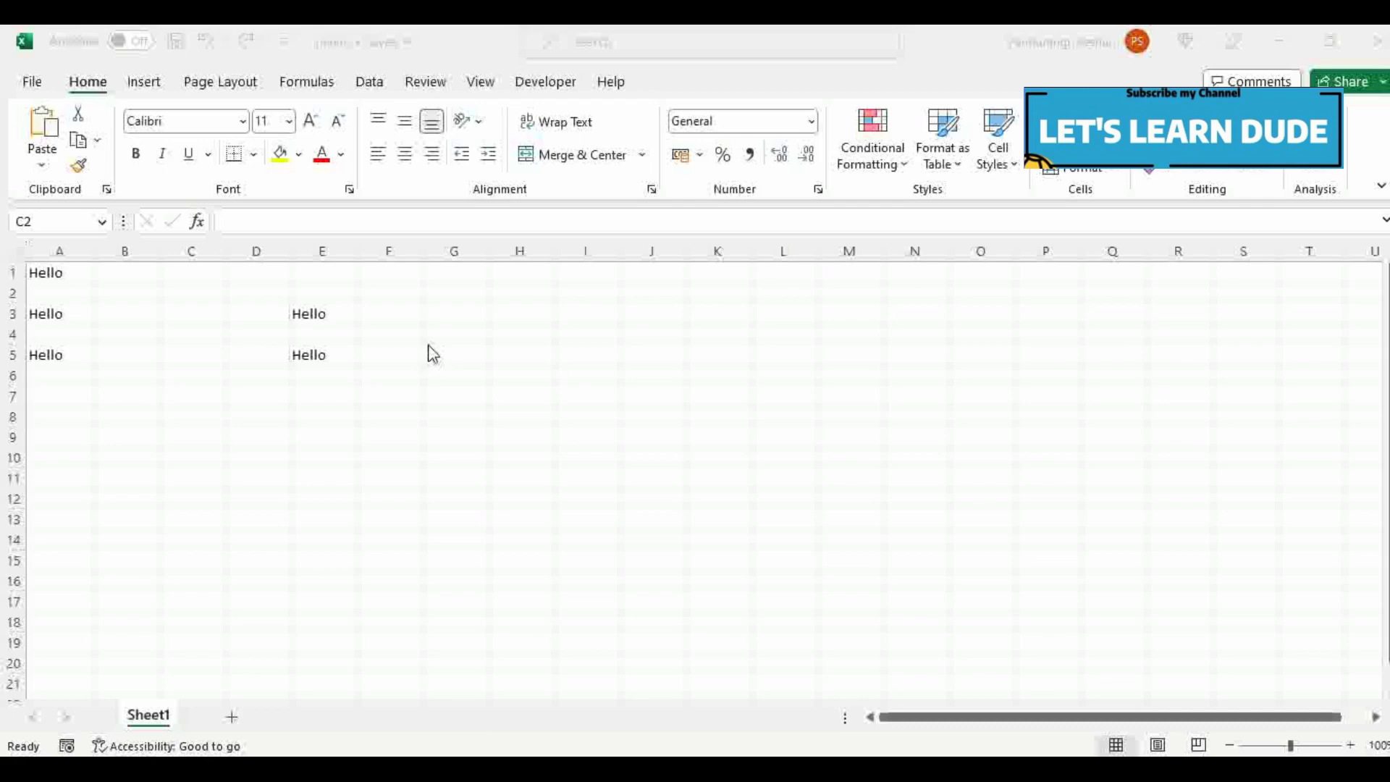
Add a blank Sheet2 and launch the Visual Basic editor from the Developer tab
click(231, 716)
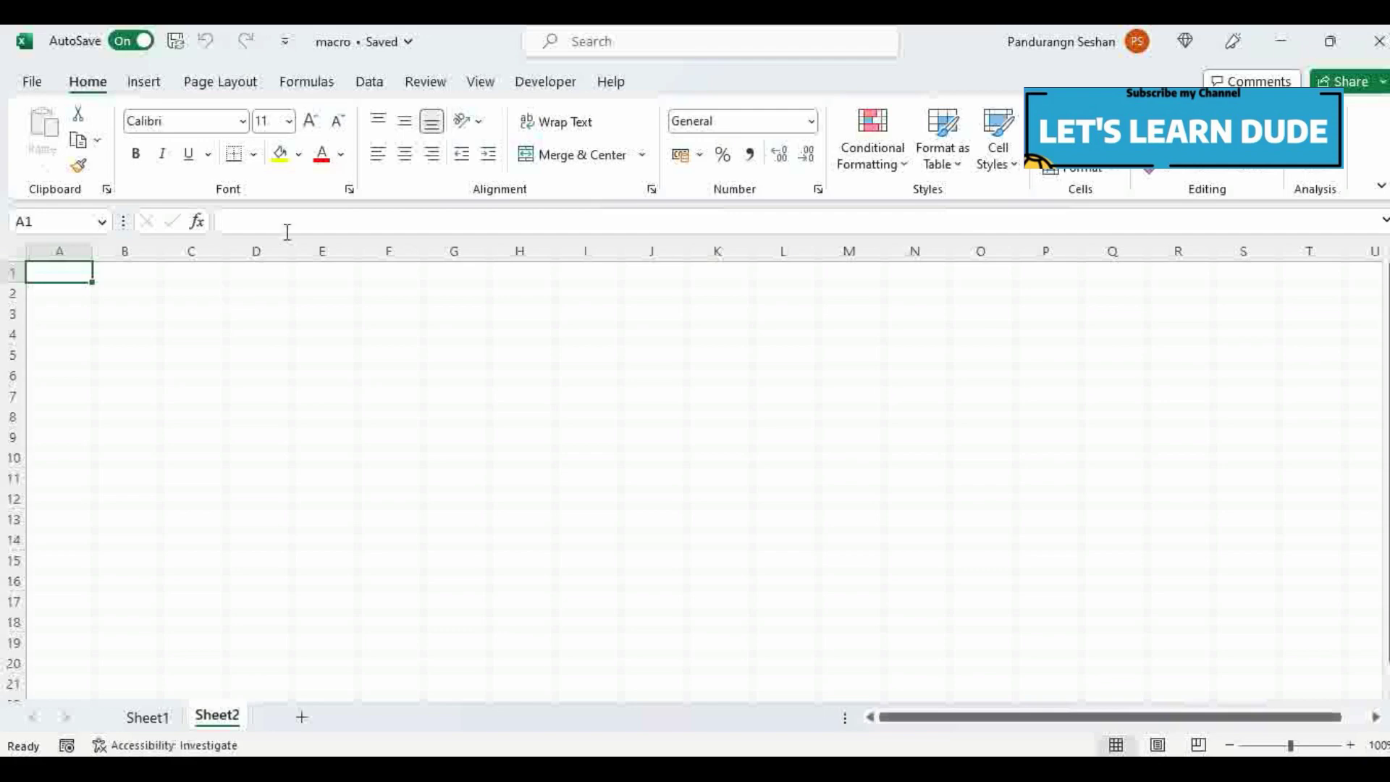
click(546, 82)
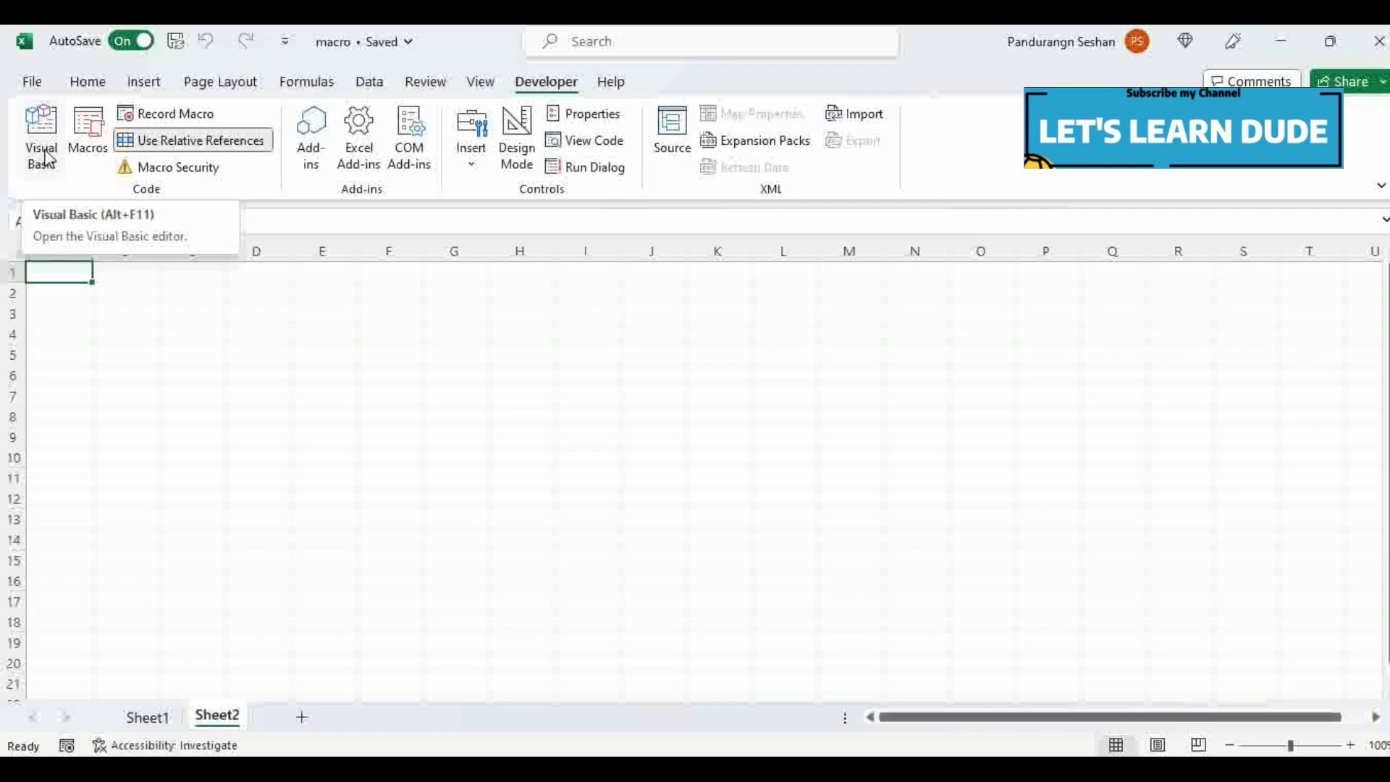
click(45, 156)
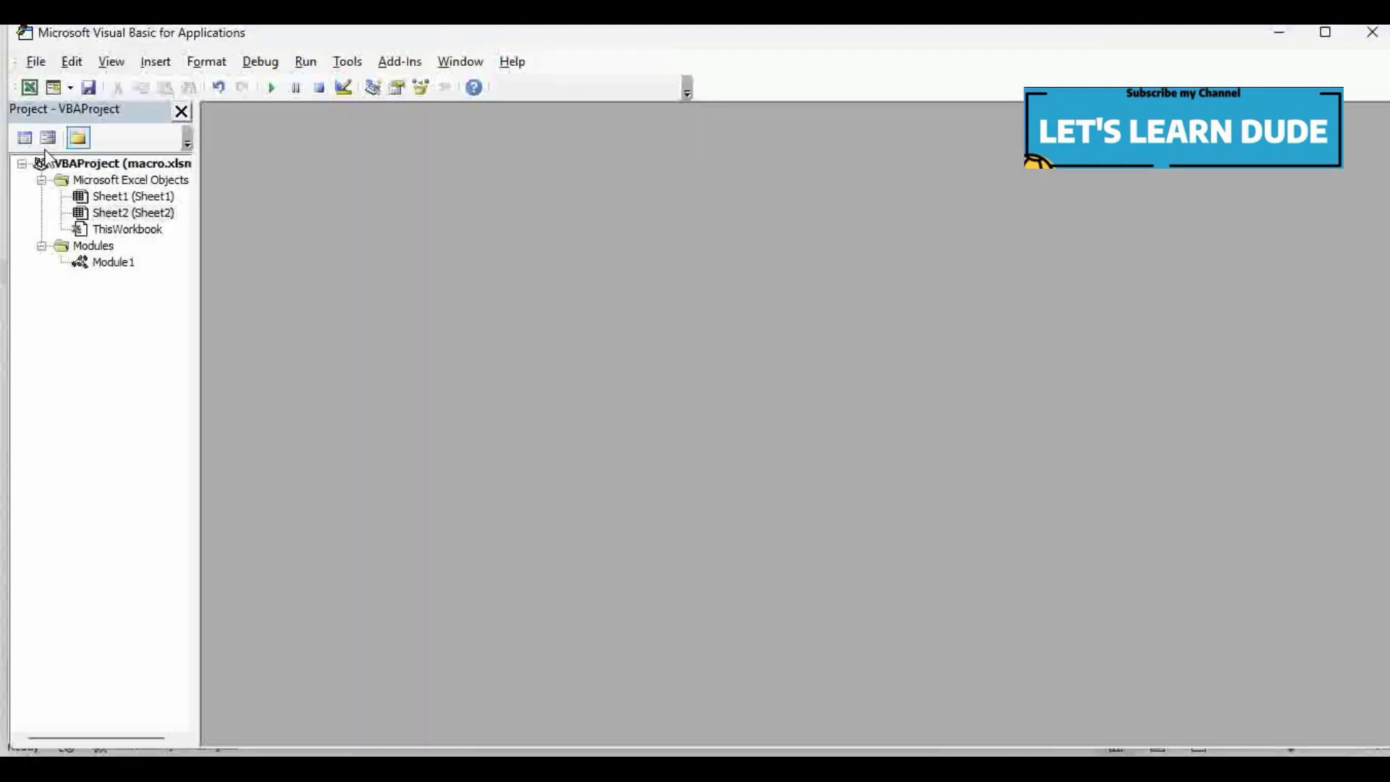
View Module1's Macro1 code, check Sheet1's Hello cells, then return to the editor
double_click(112, 264)
click(420, 353)
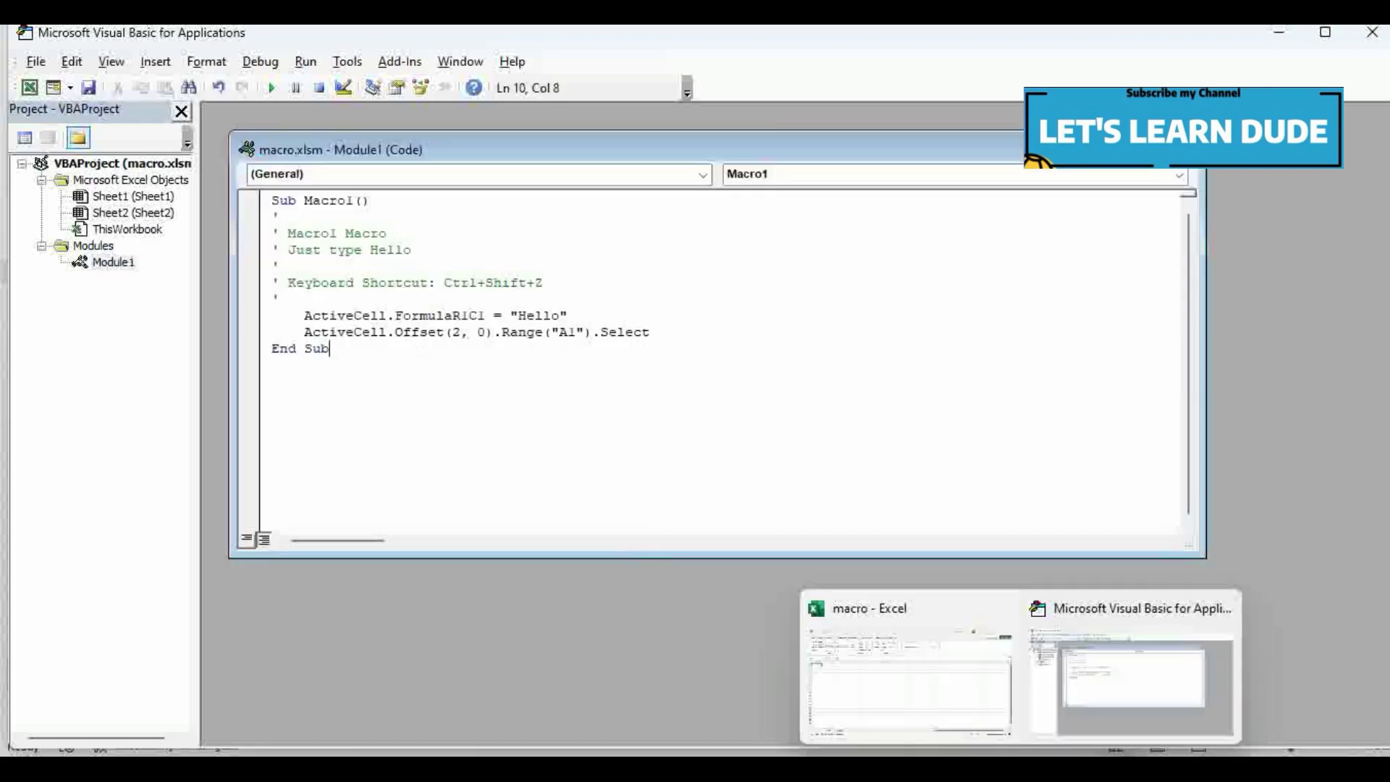
click(887, 706)
click(148, 716)
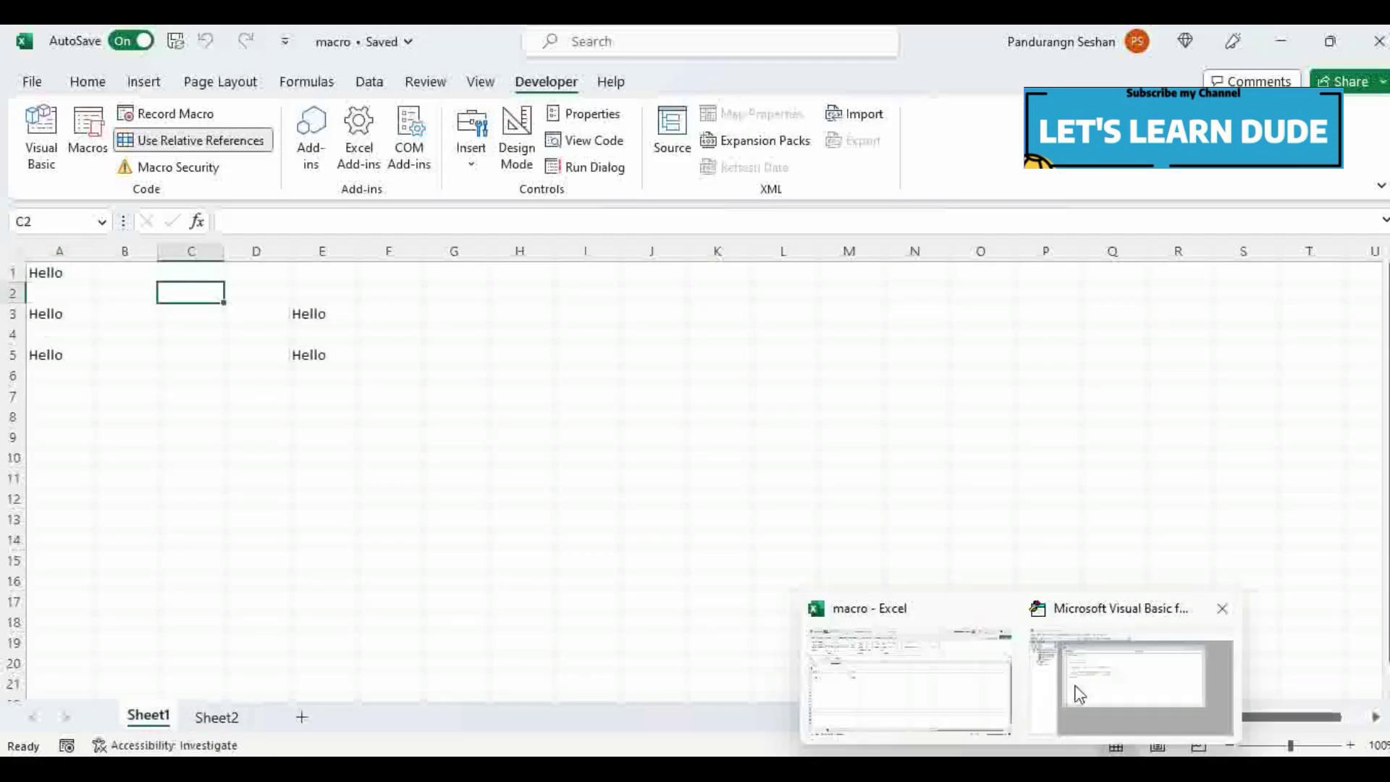
click(1085, 681)
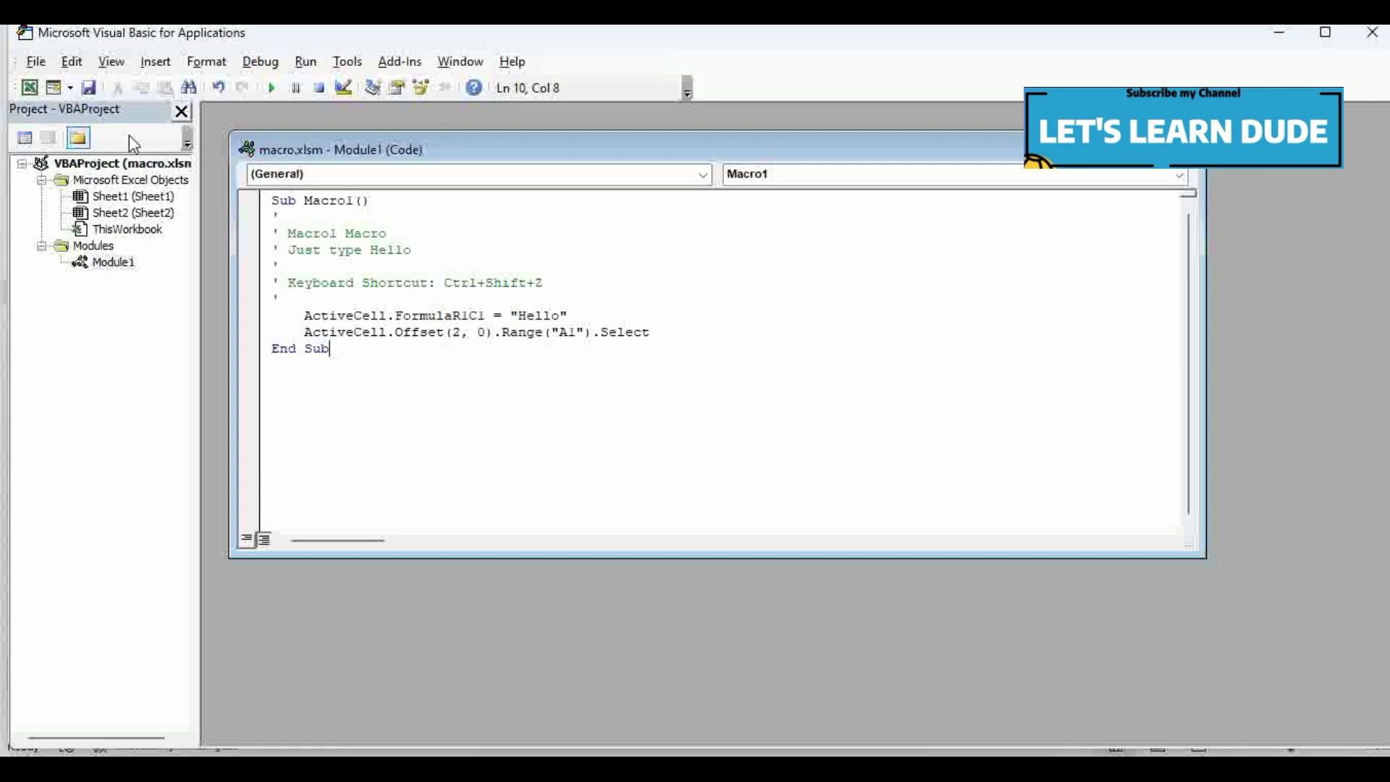
Insert a new empty Module2 into the project and select it
right_click(98, 262)
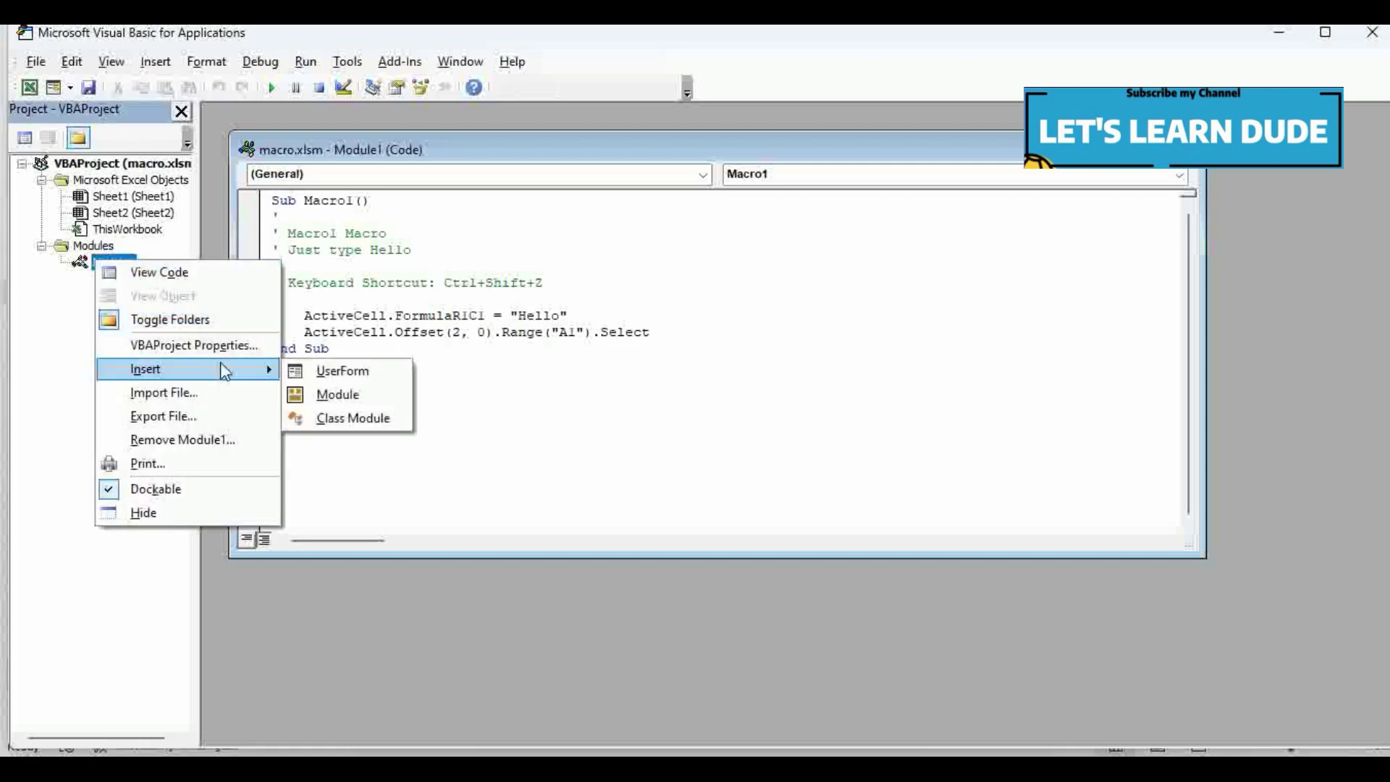
mouse_move(185, 369)
click(149, 68)
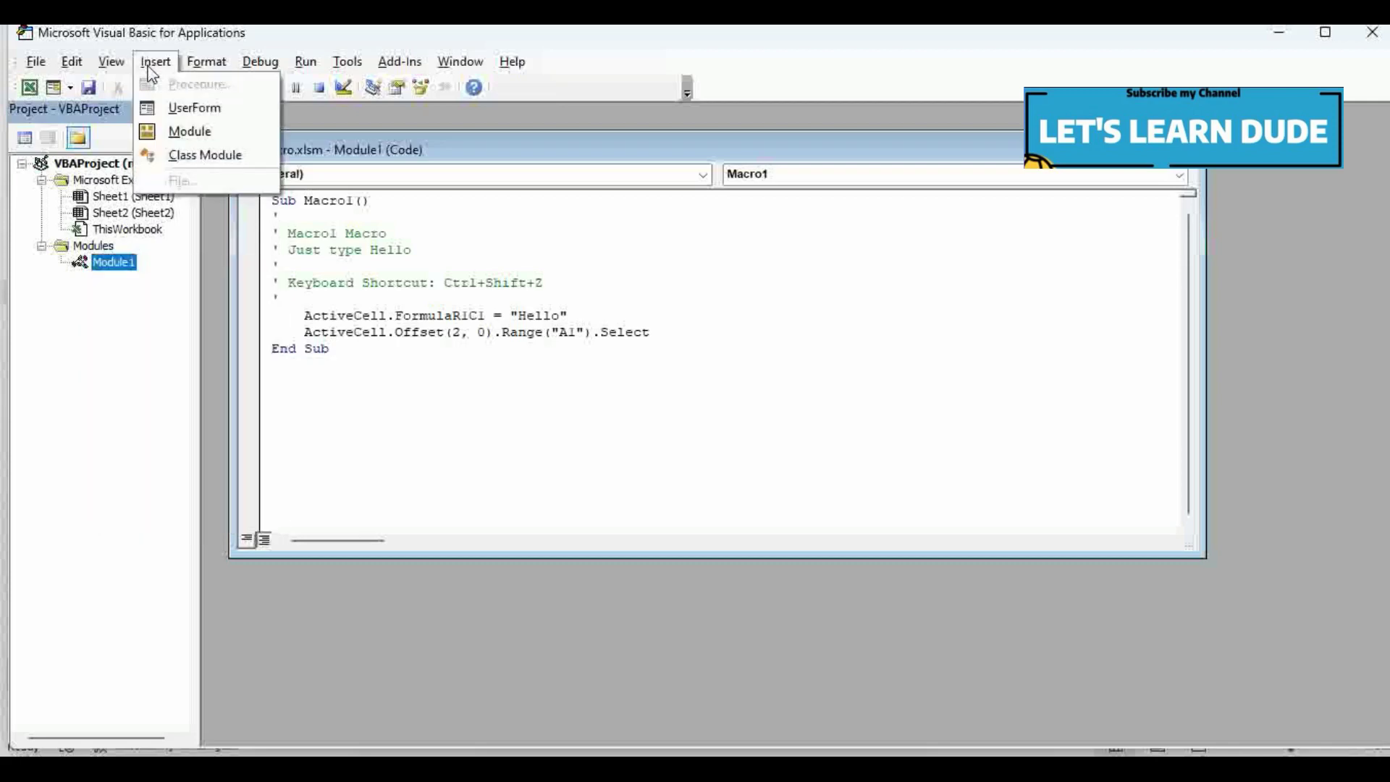
click(174, 134)
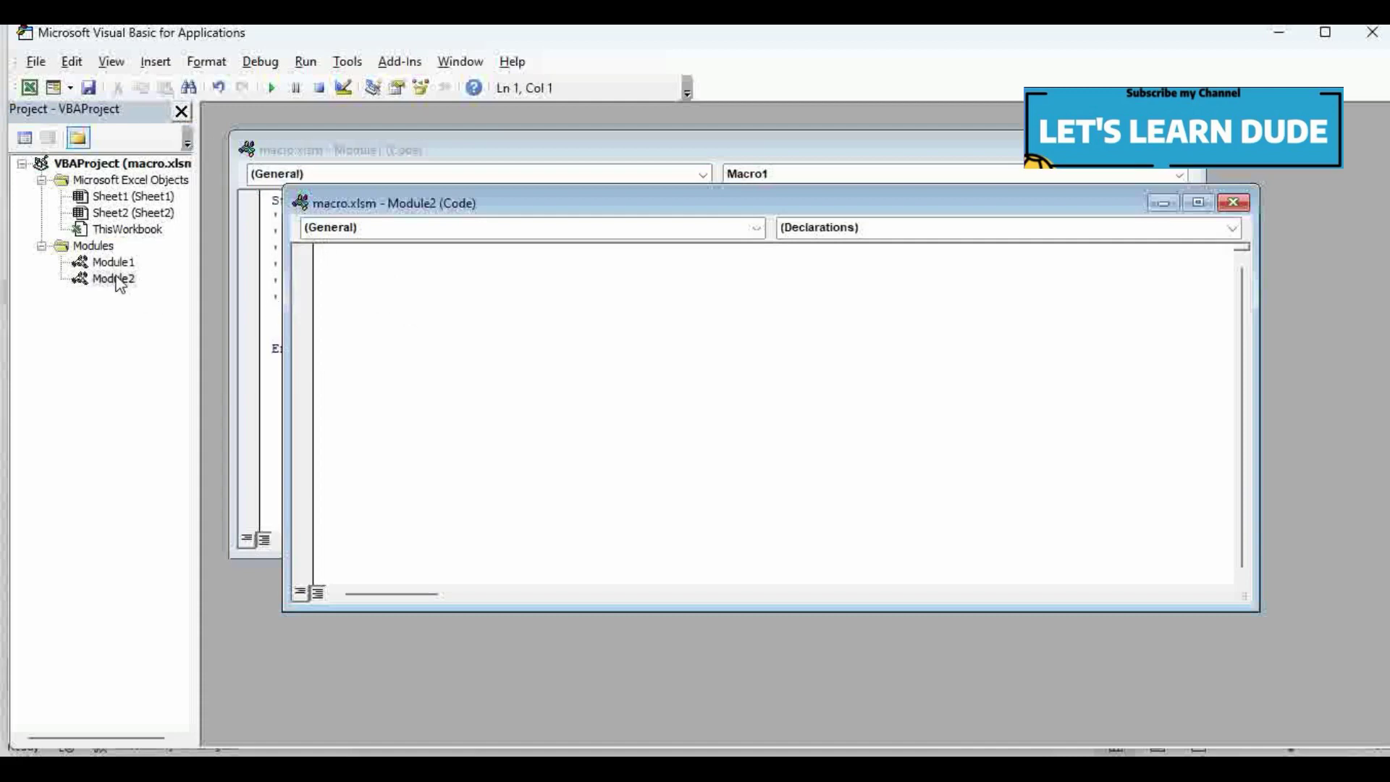
click(119, 281)
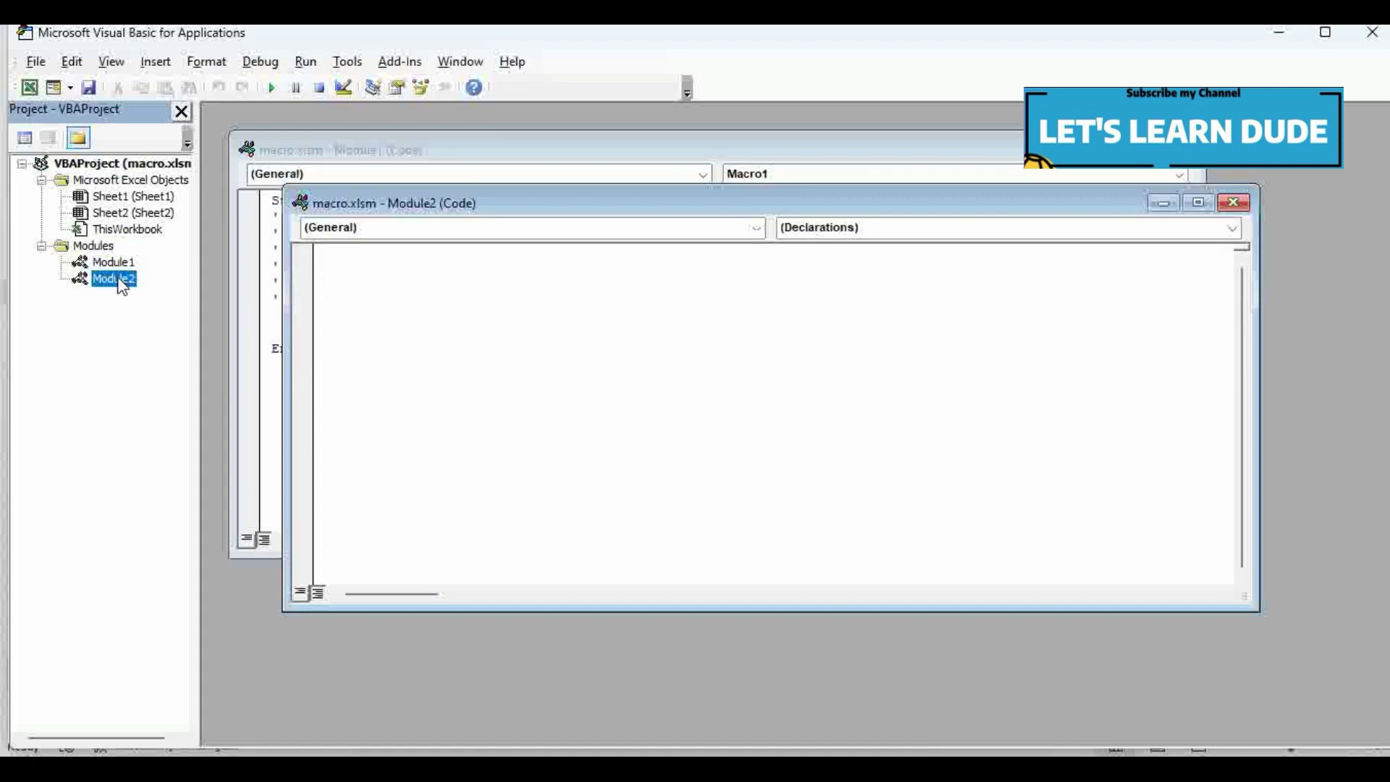
Show the Project Explorer and Properties window, then rename Module2 to Sample_coding
click(110, 62)
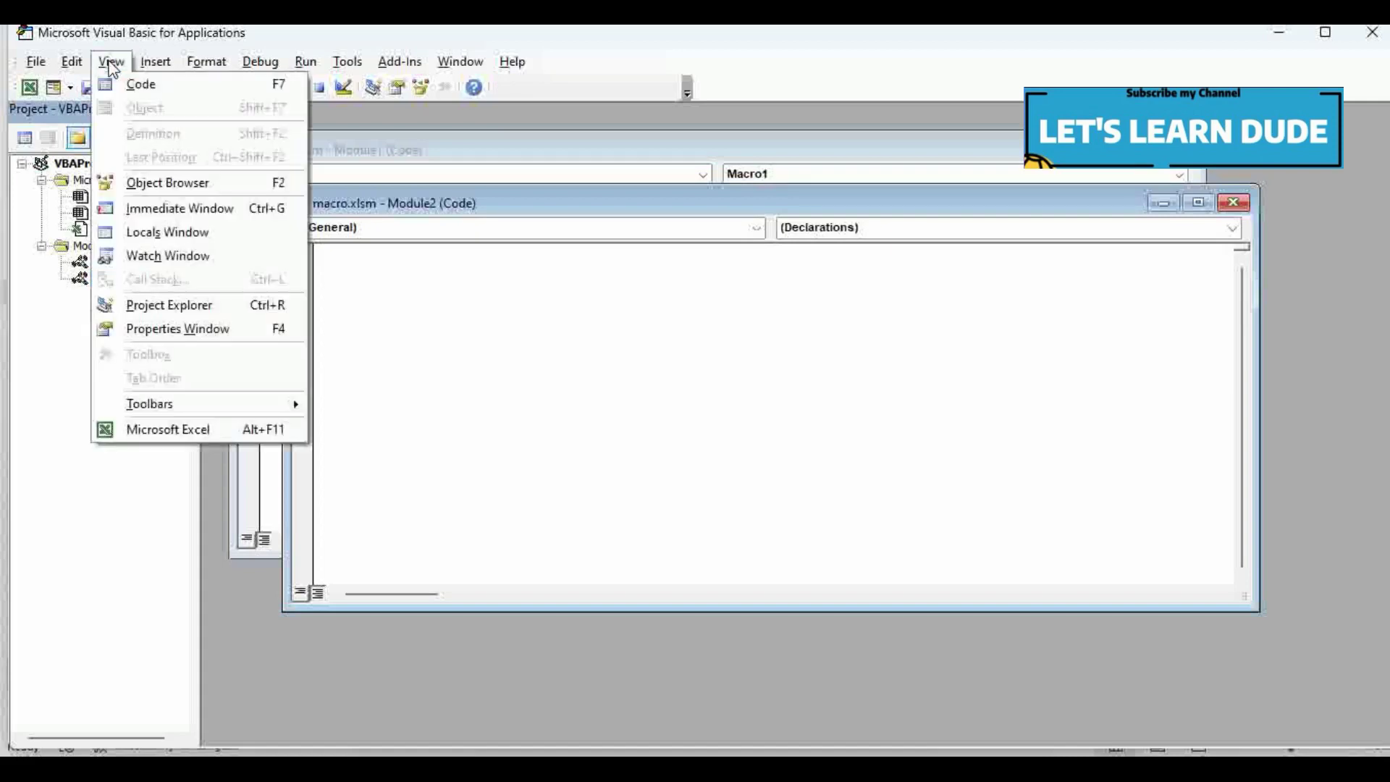
click(178, 310)
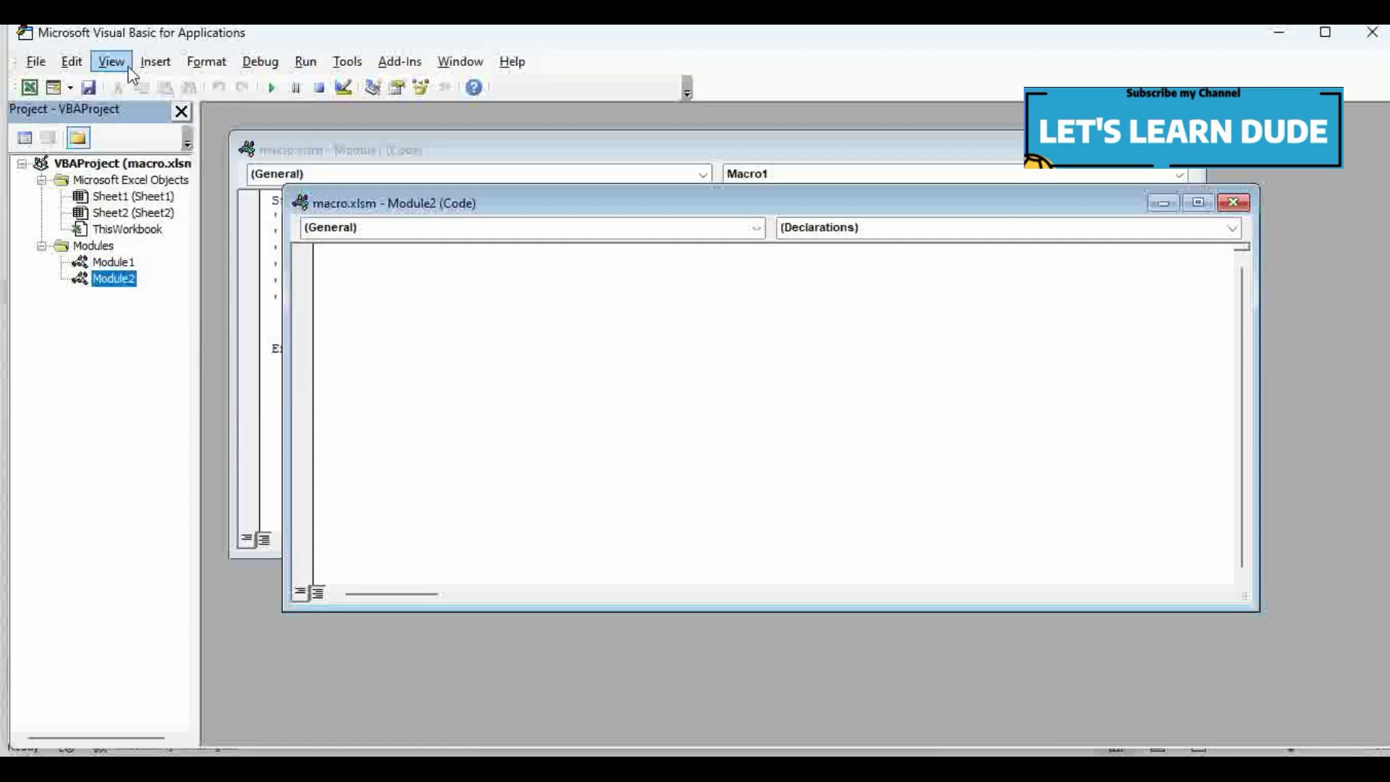
click(111, 63)
click(172, 331)
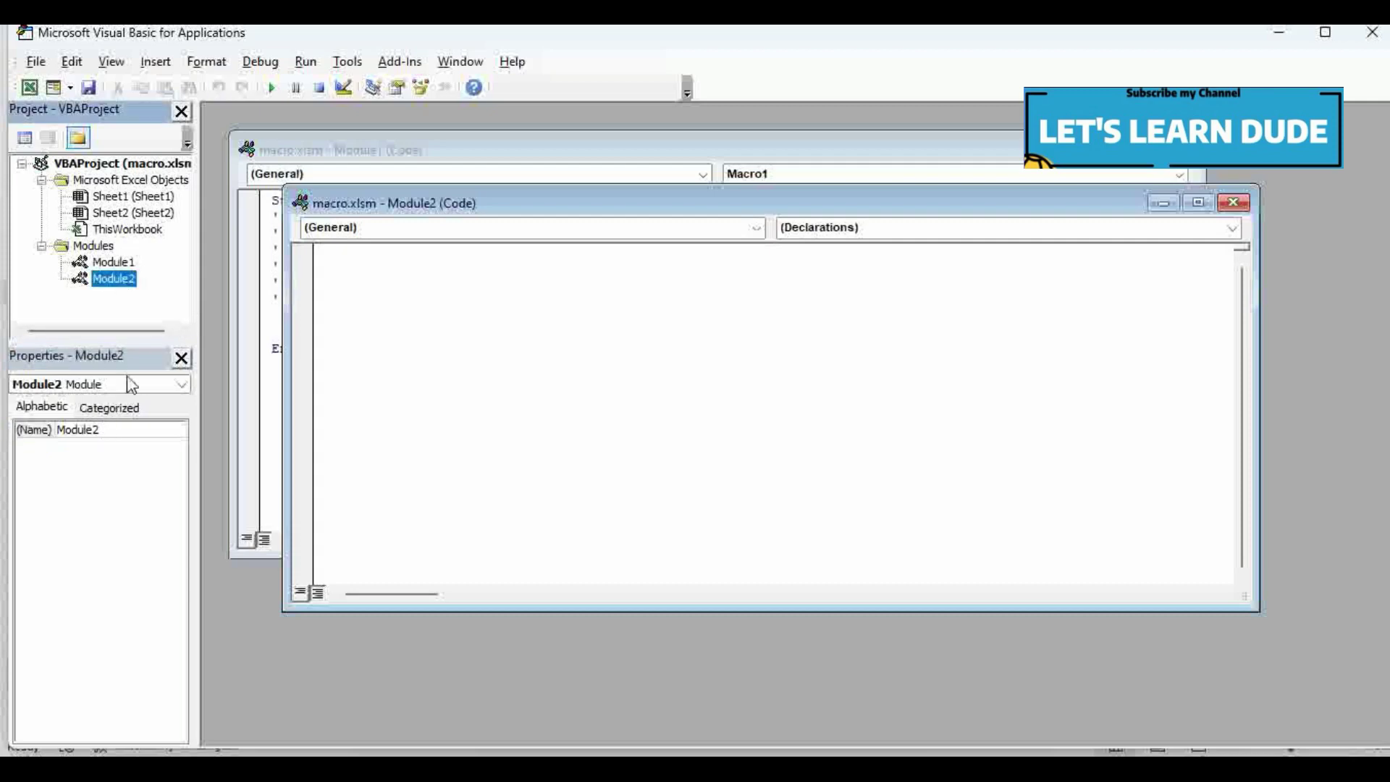
click(88, 430)
drag(109, 432, 45, 411)
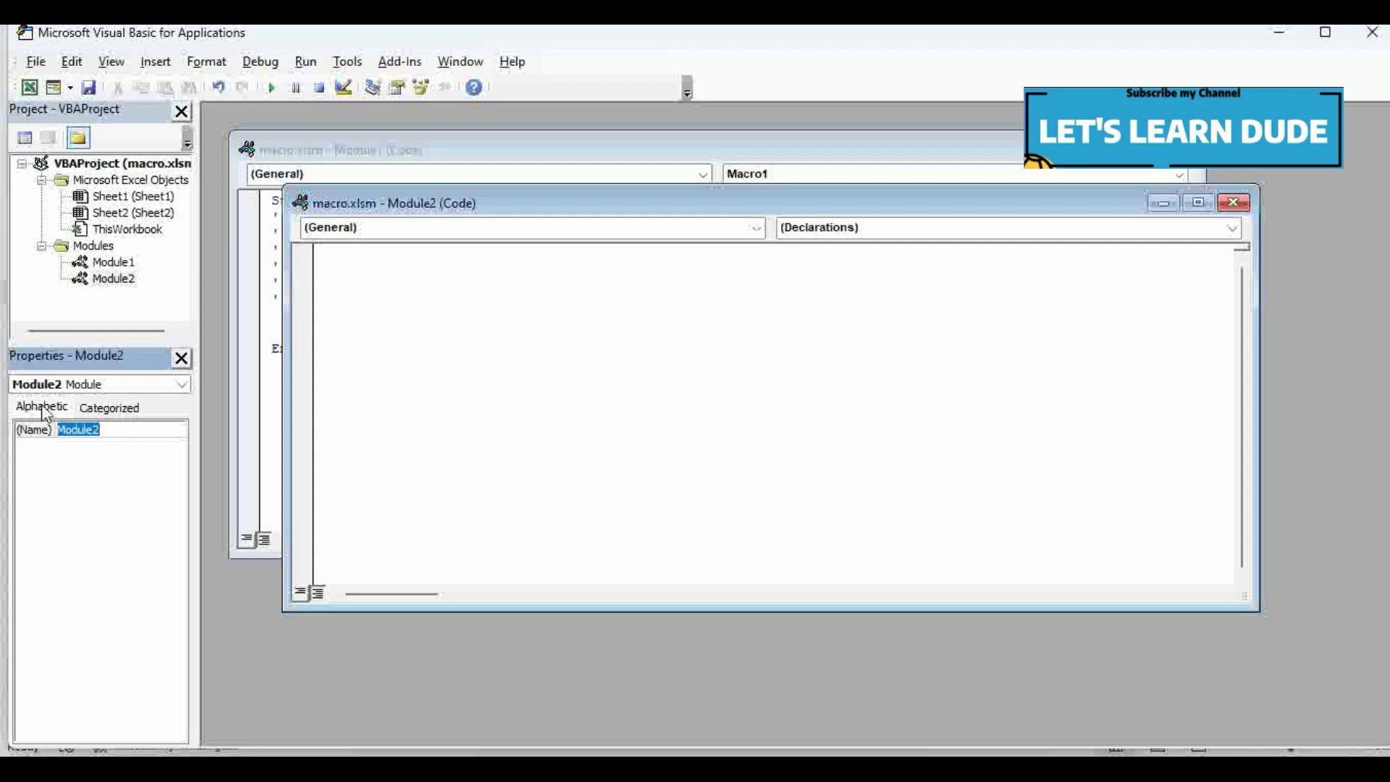
text(Sam)
text(ple_c)
text(oding)
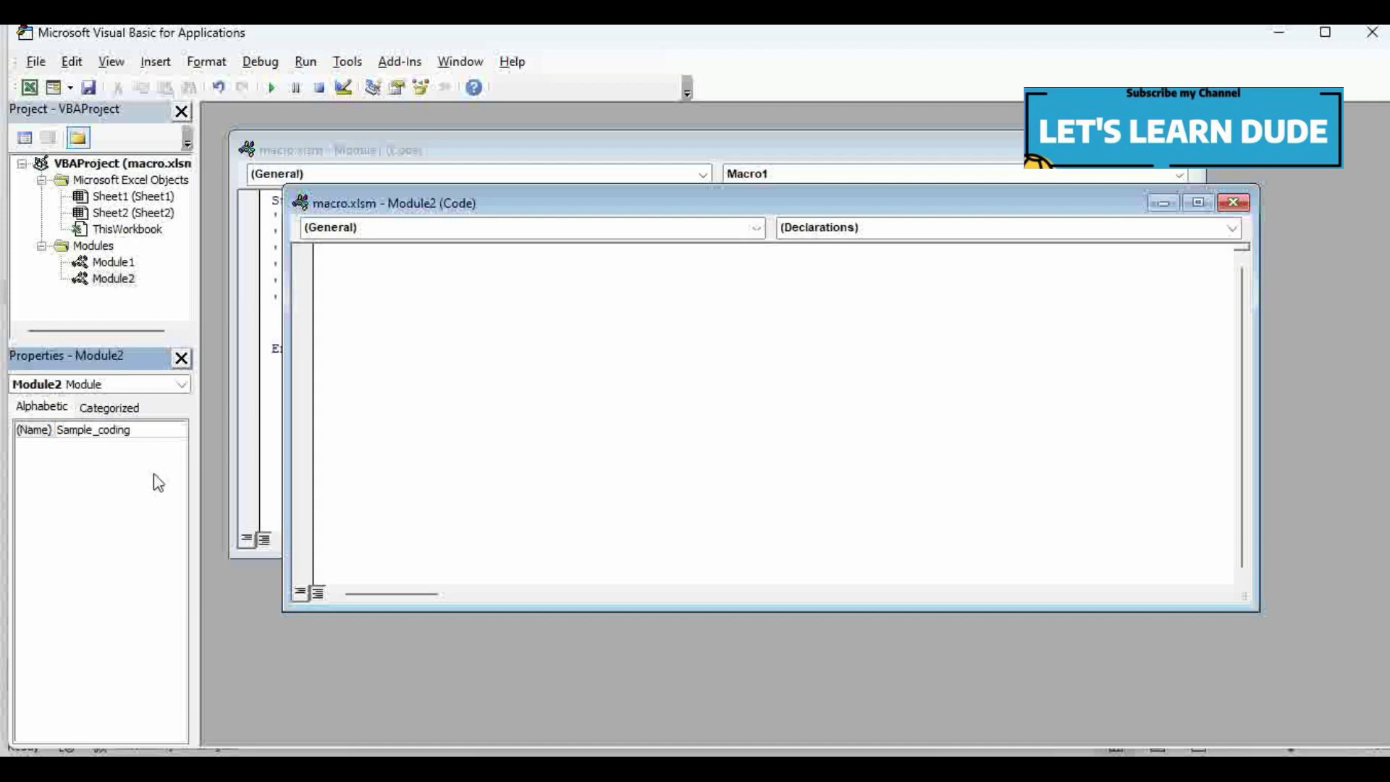
key(Return)
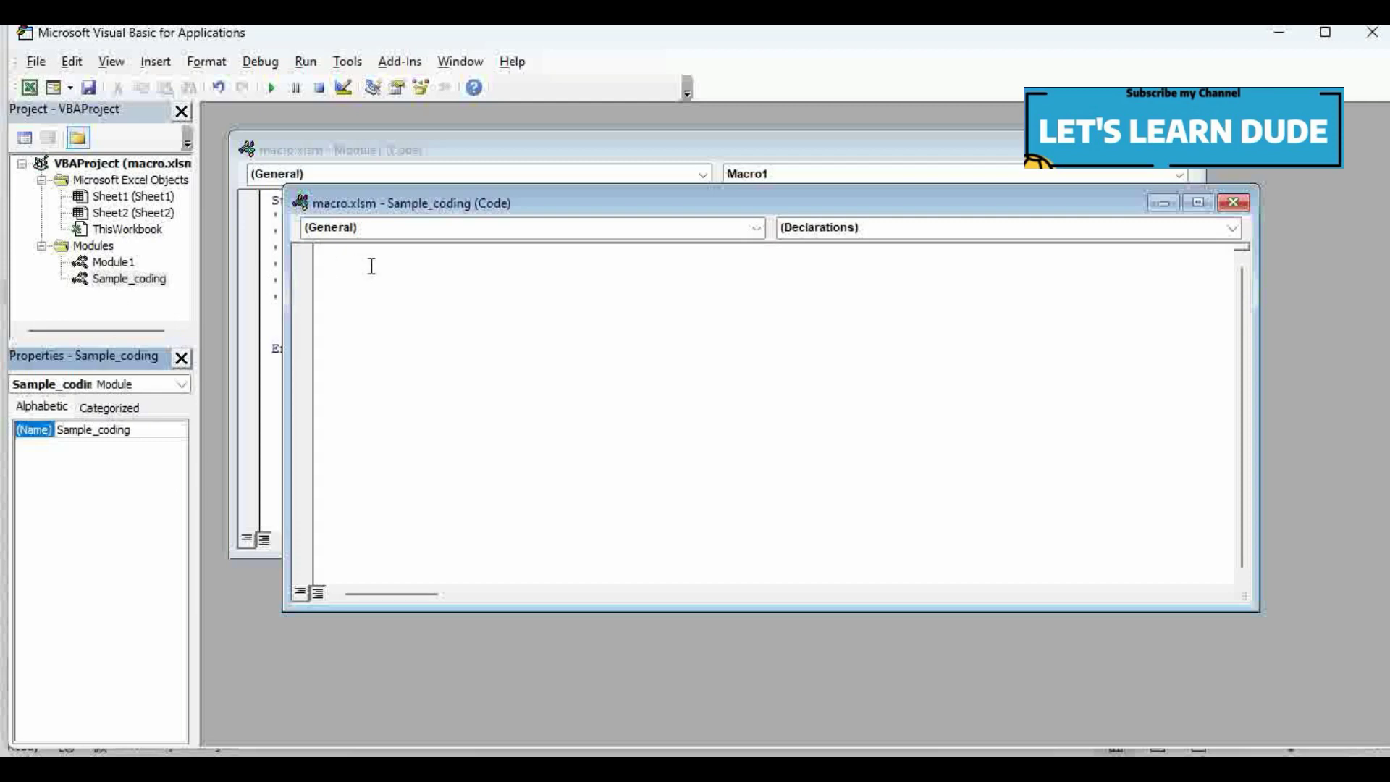
Declare Sub Samplecode in the empty Sample_coding code window
click(359, 287)
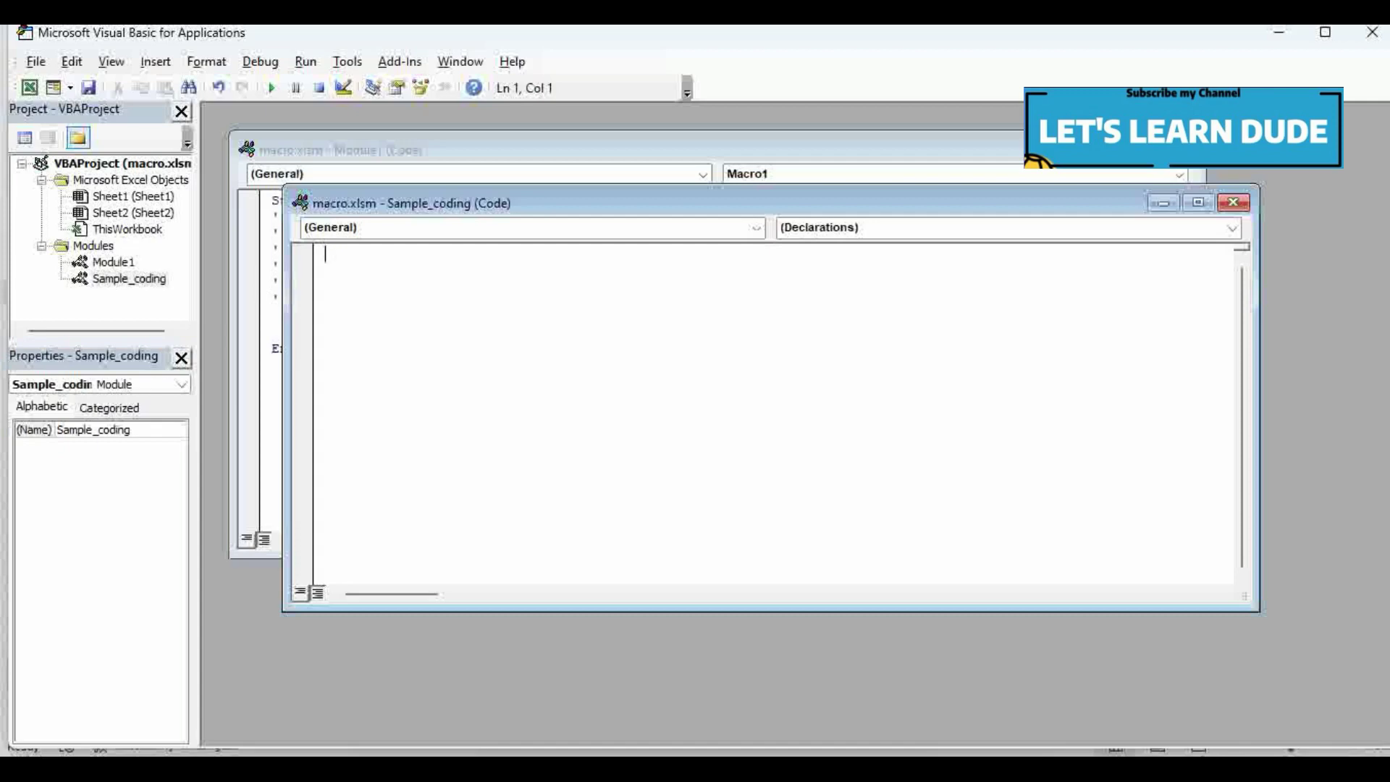
text(Sub)
text( Samplec)
text(ode)
key(Return)
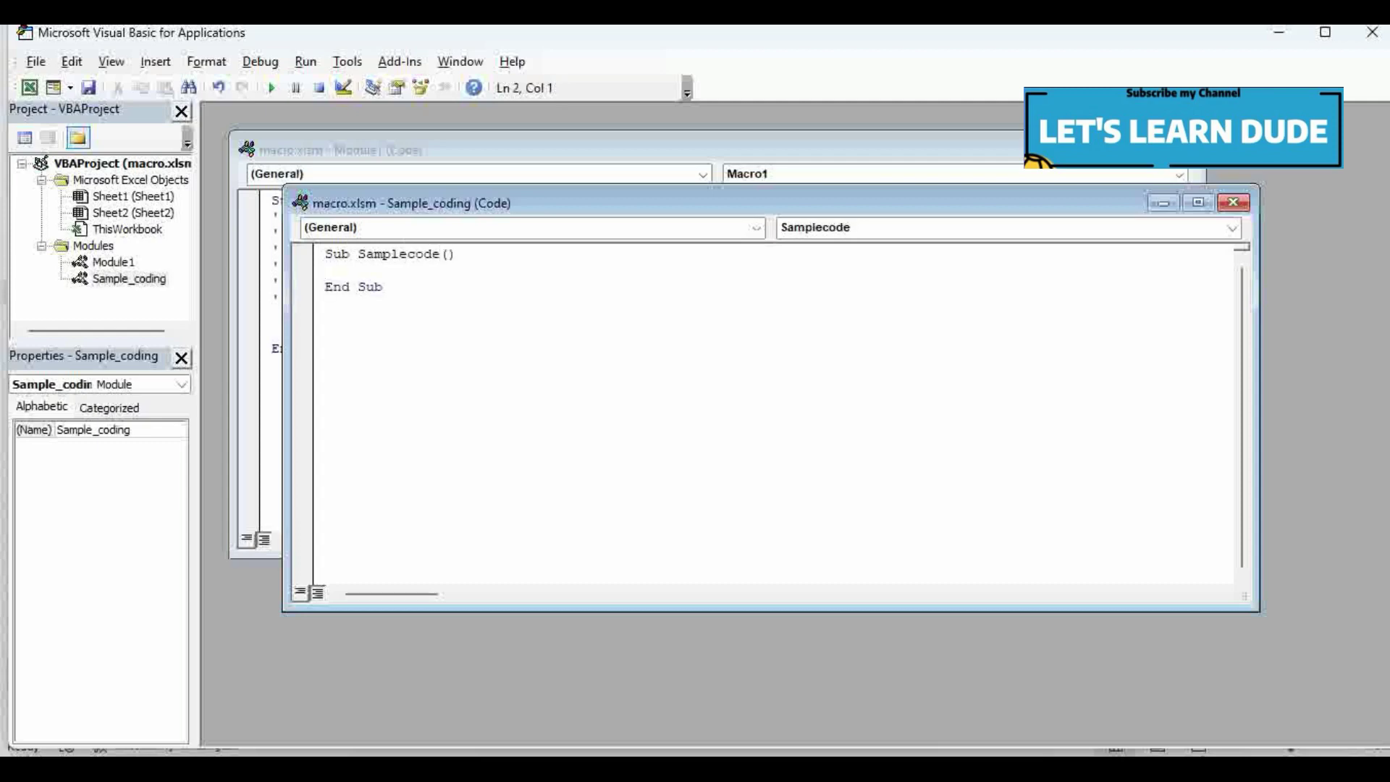
drag(456, 254, 444, 258)
Add MsgBox "Welcome to Lets Learn Dude" inside the Samplecode sub
click(454, 278)
key(Return)
text(msgb)
text(ox @)
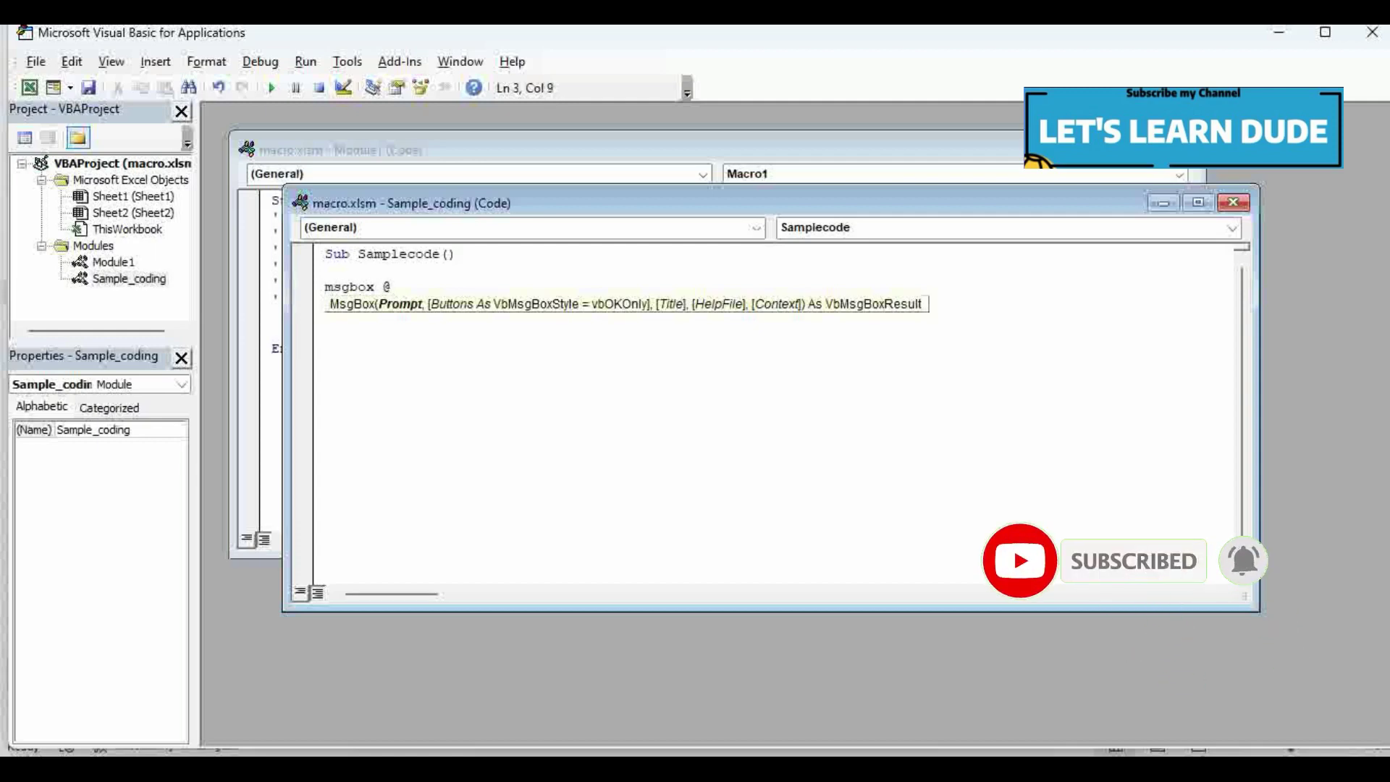
key(BackSpace)
text(")
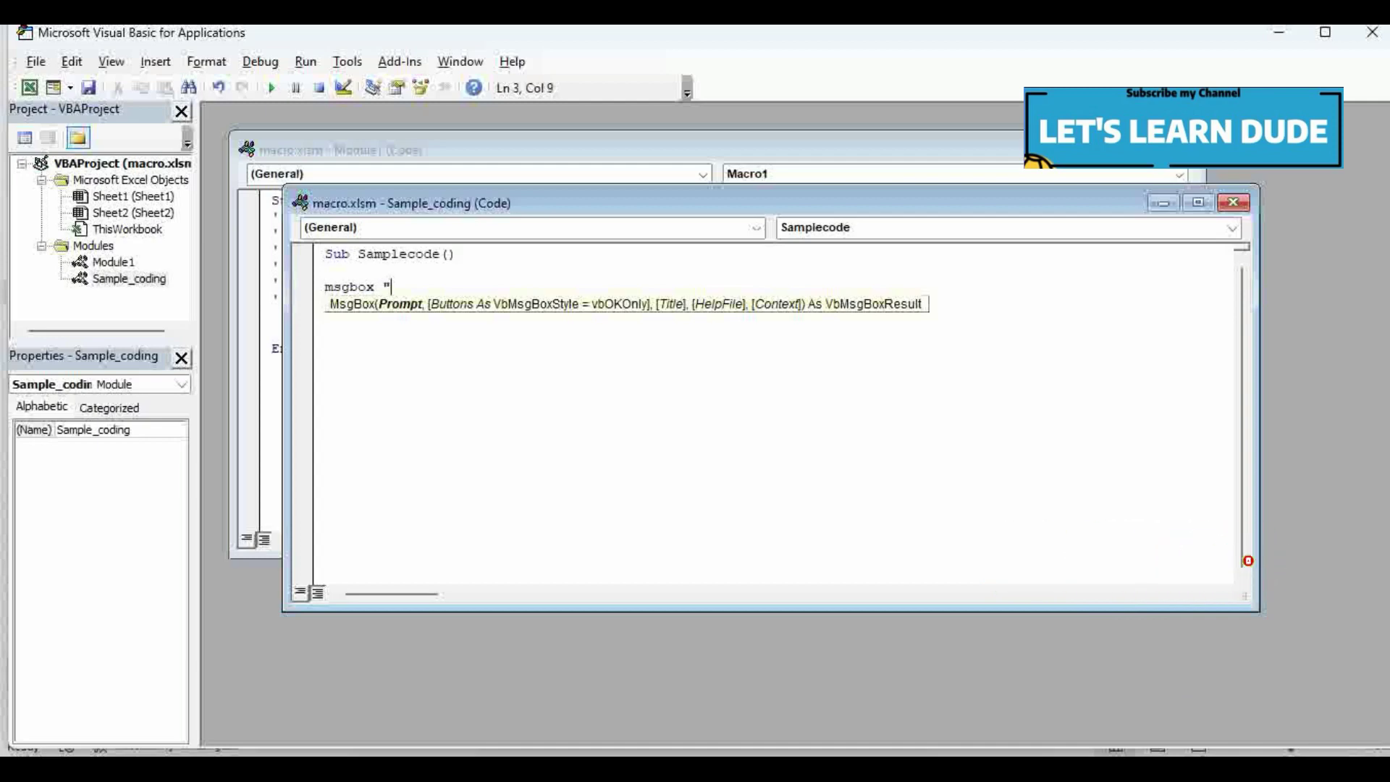
text(Welcome to )
text(Lets)
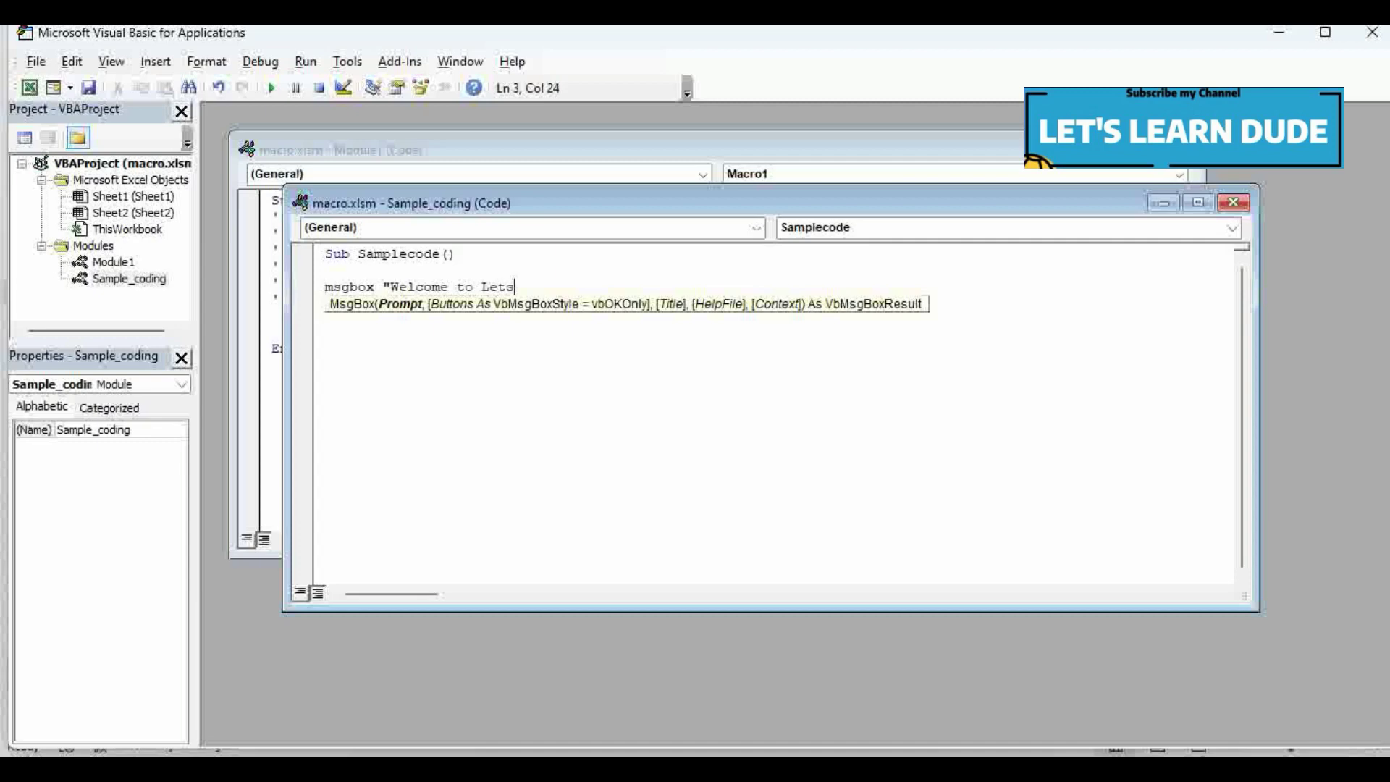
text( Learn Dud)
text(e)
text(")
key(Return)
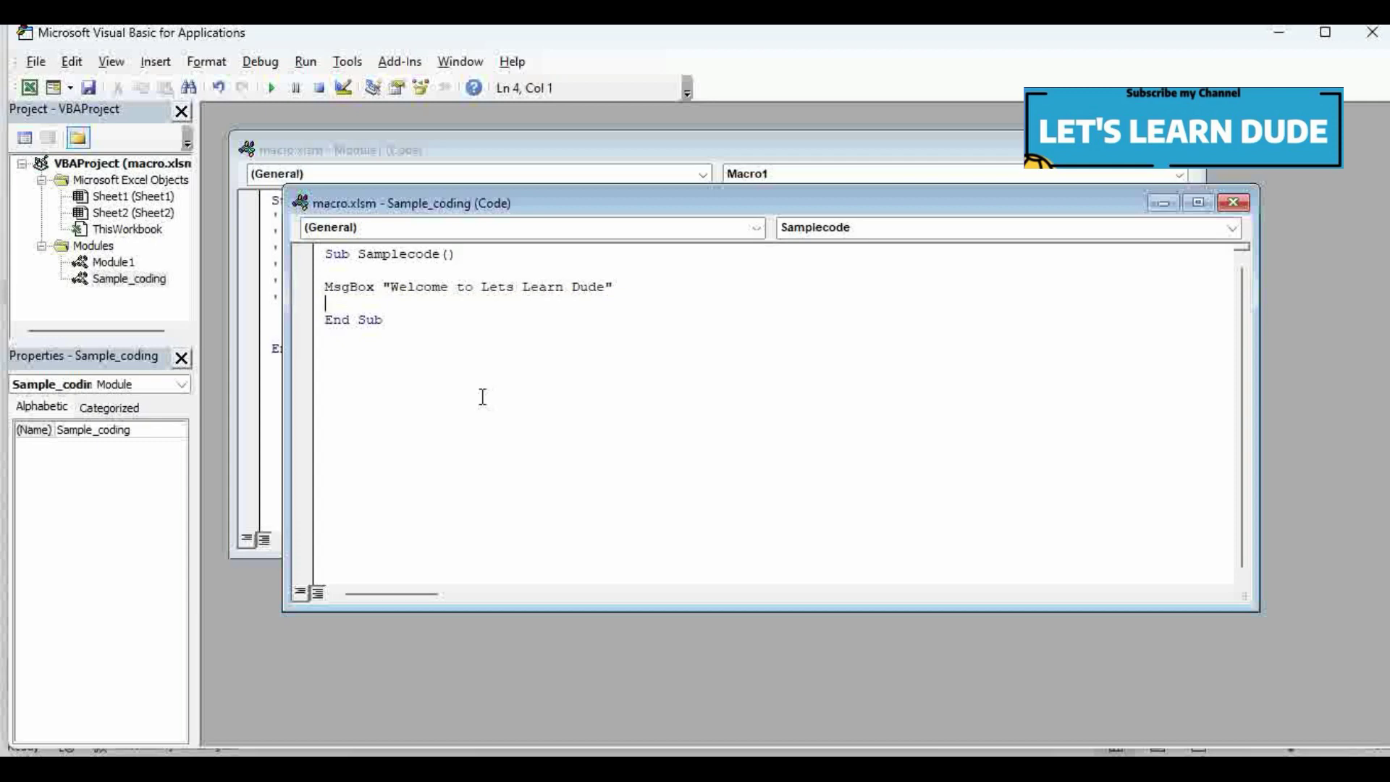
click(373, 288)
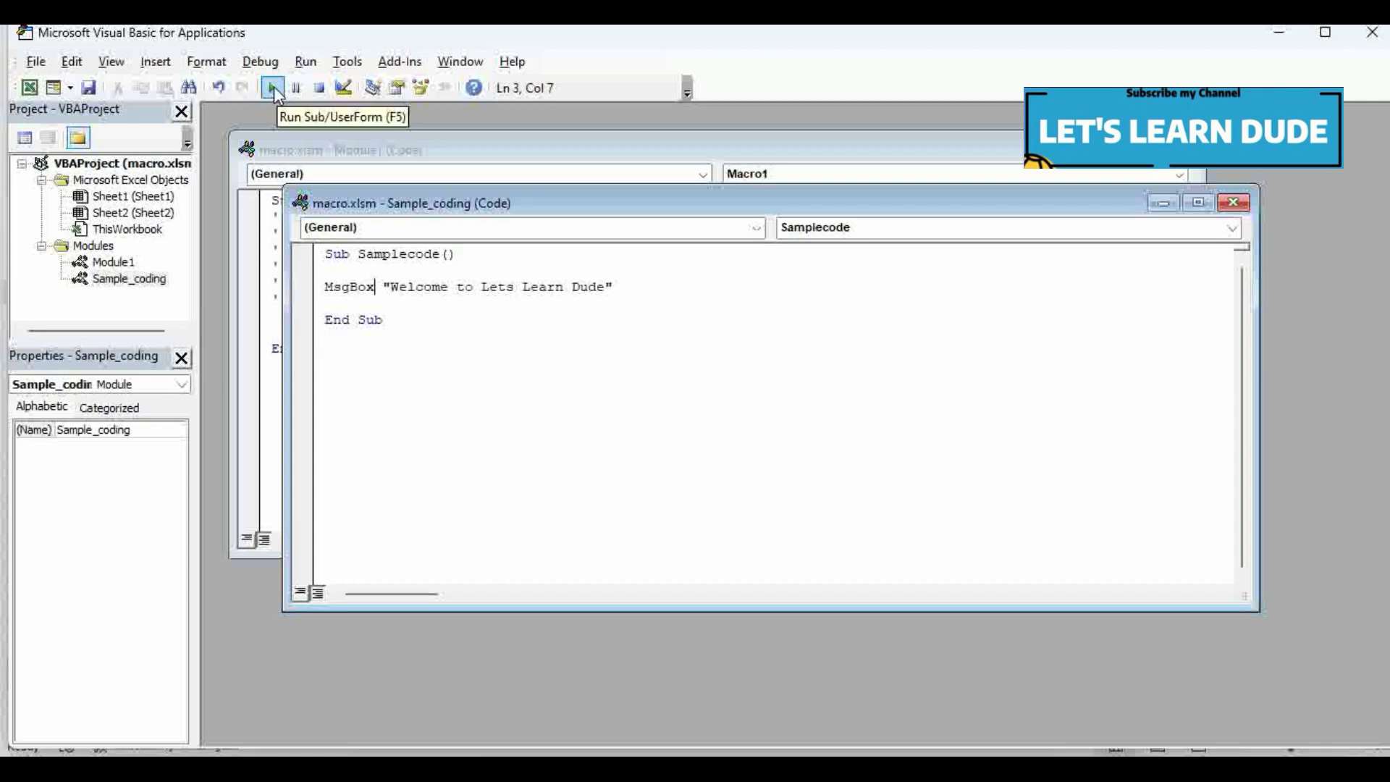
Run Samplecode, dismiss the welcome message, and add a new line after it
click(304, 63)
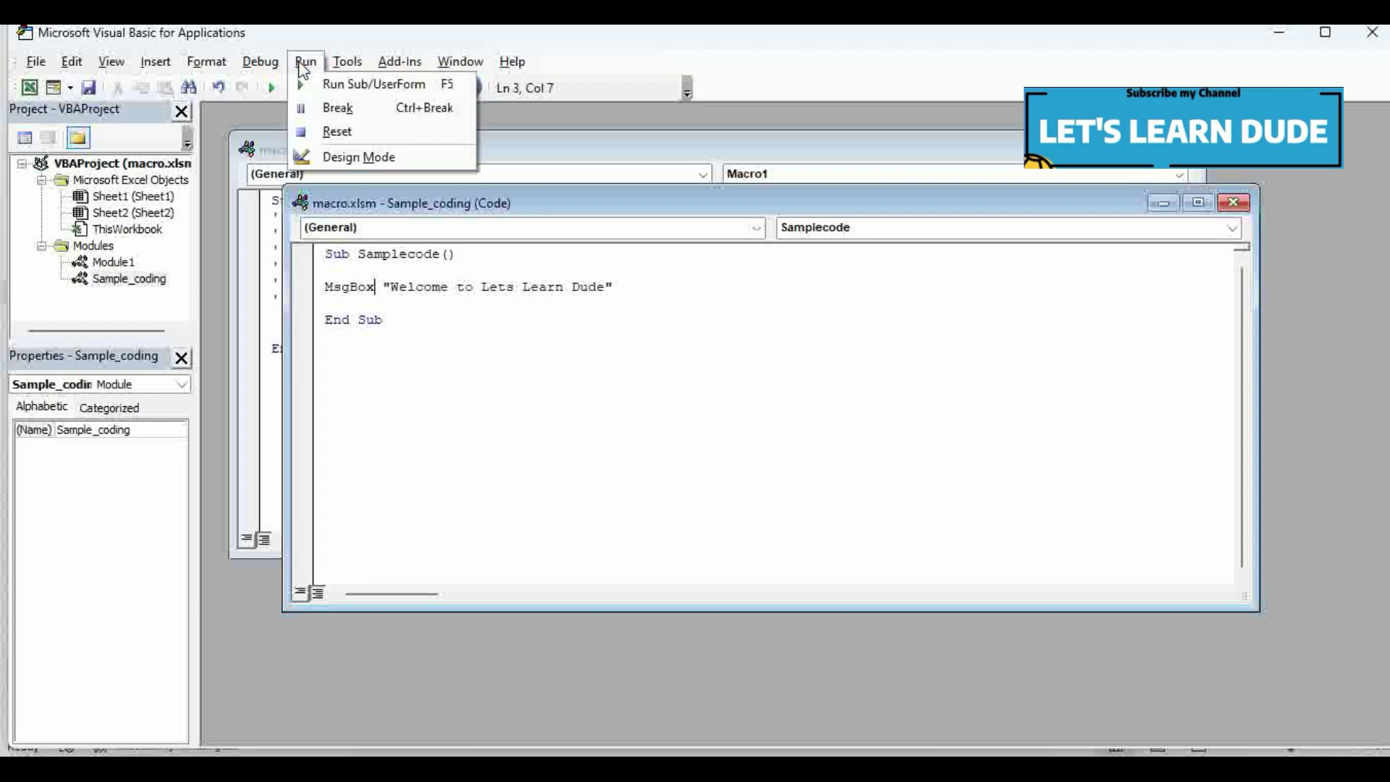
click(325, 92)
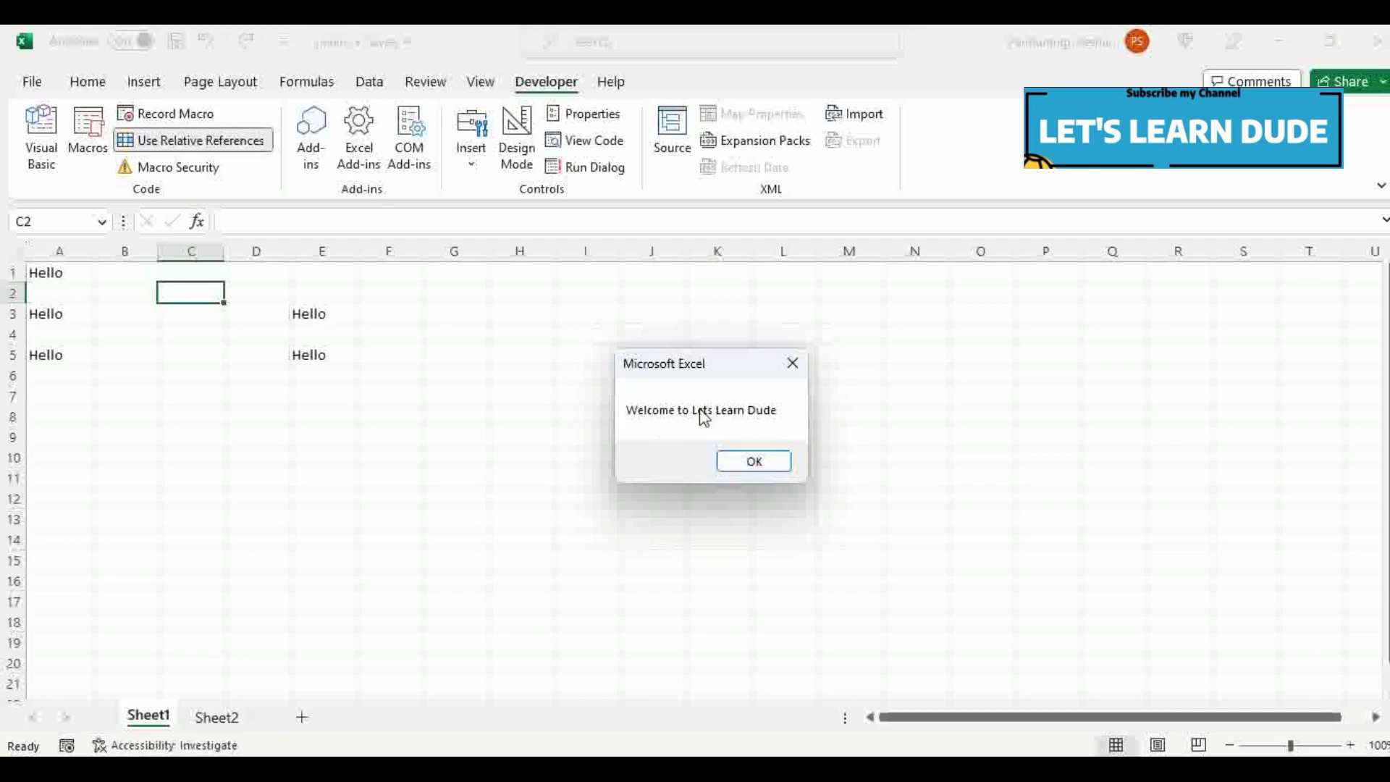
click(753, 462)
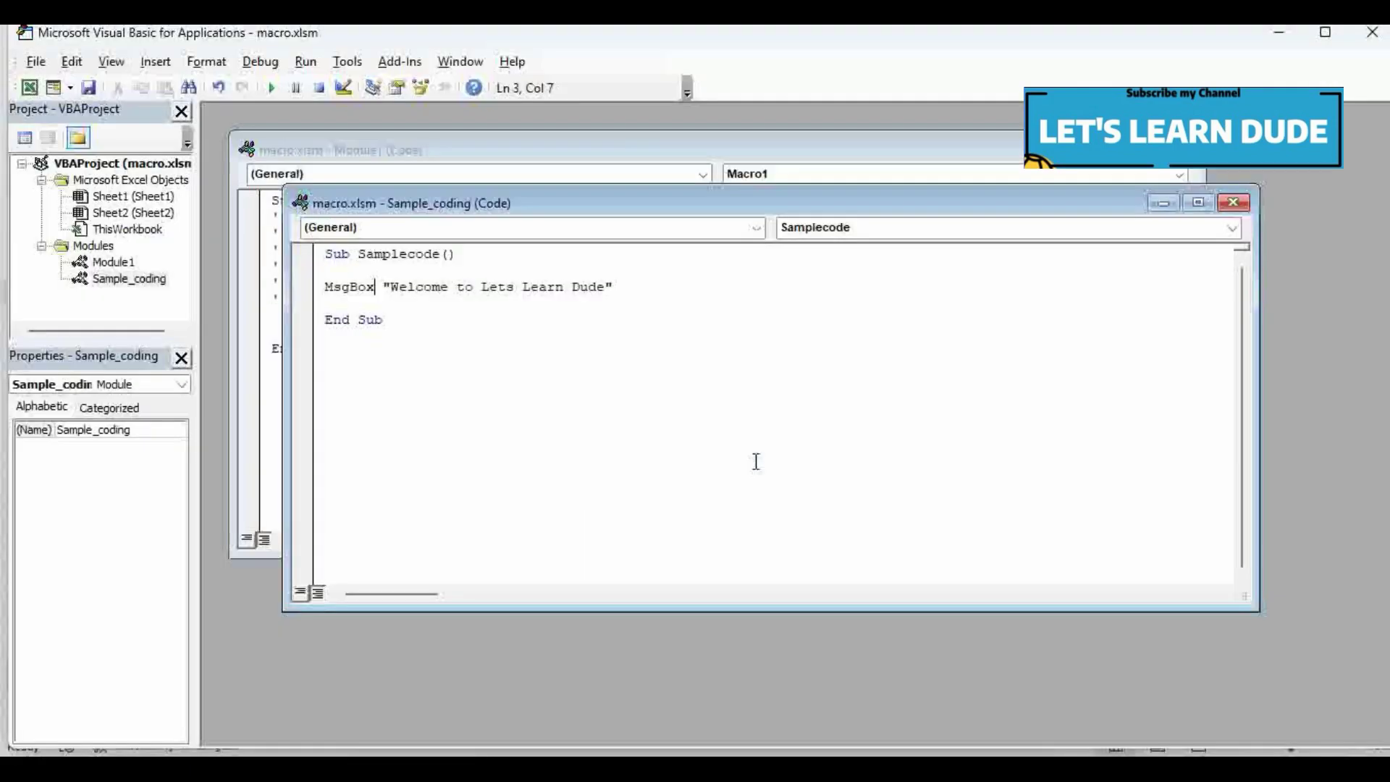
click(627, 292)
key(Return)
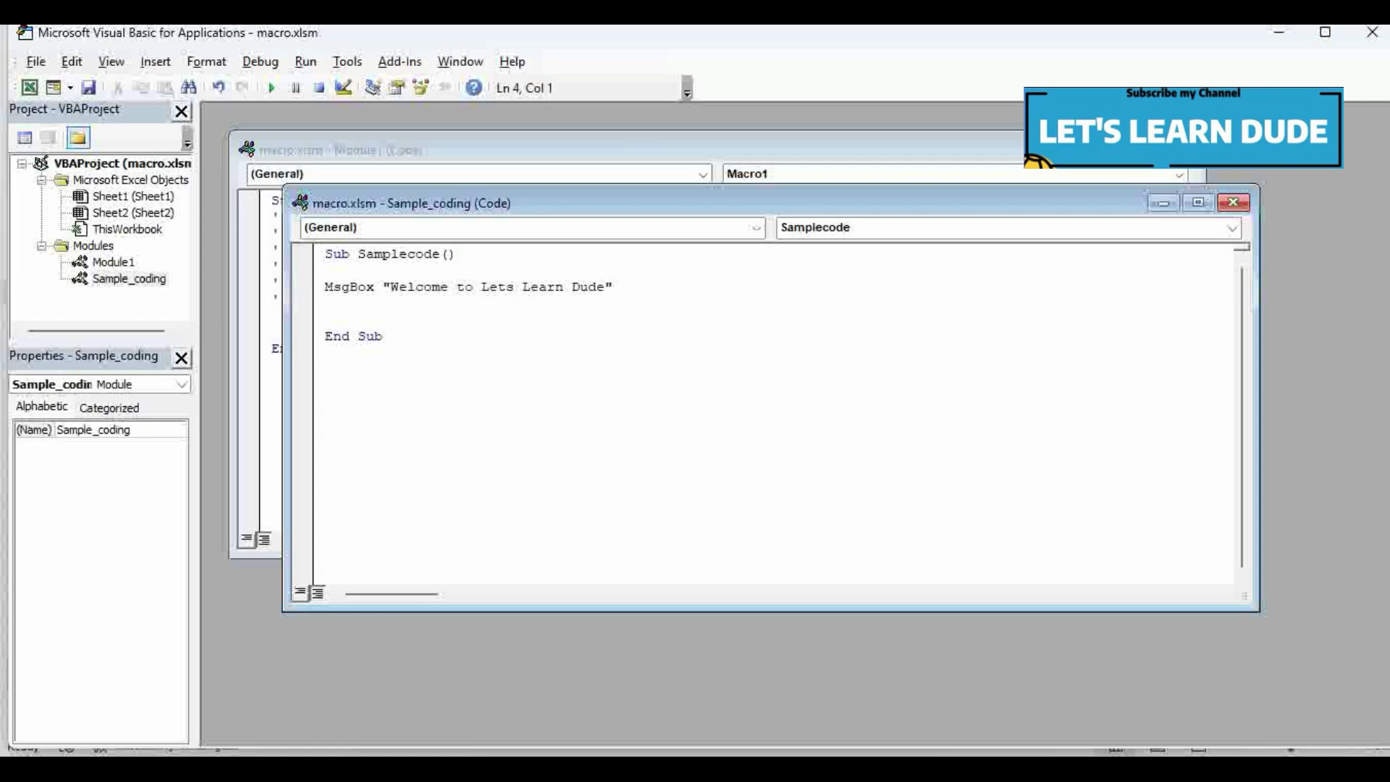
Add a MsgBox 12345 line below the welcome message line
key(Return)
text(msgb)
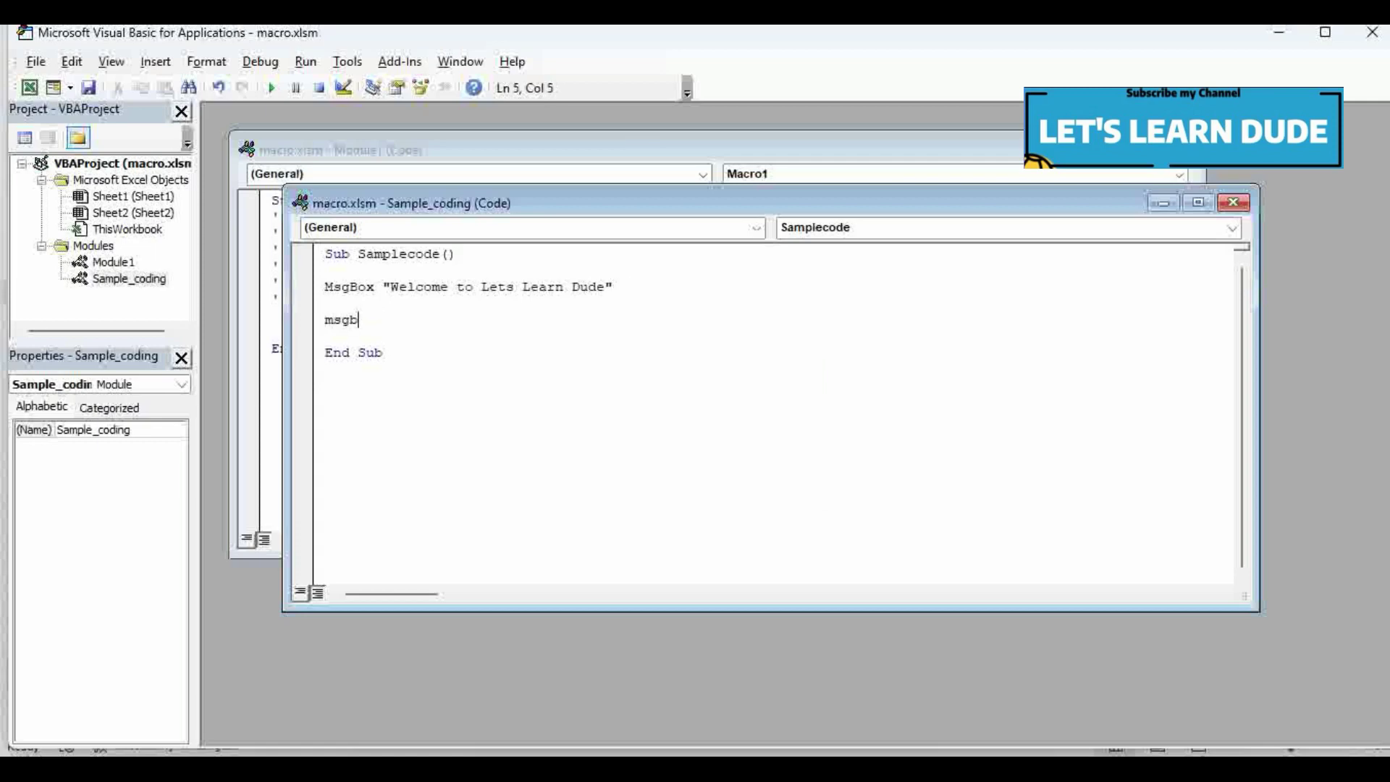
text(ox)
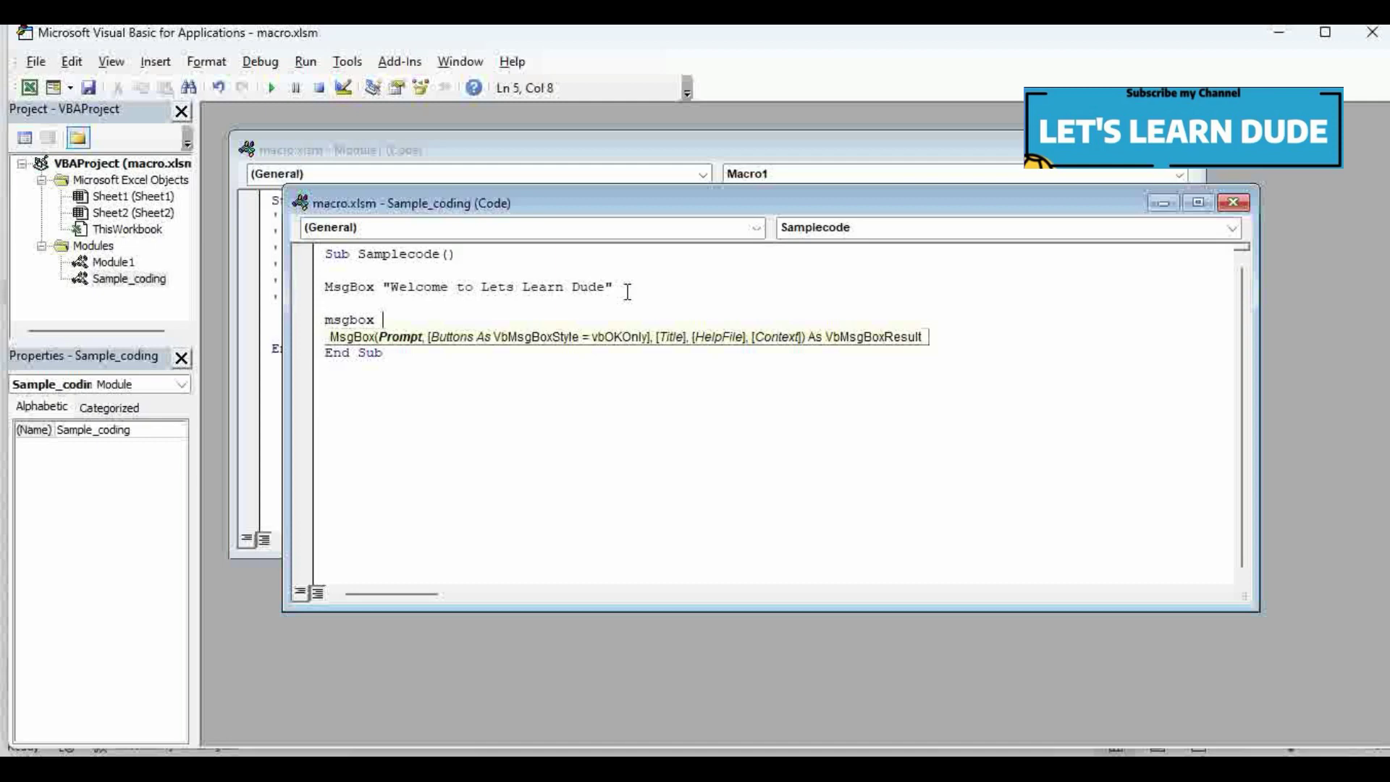
text(1234)
text(5)
key(Return)
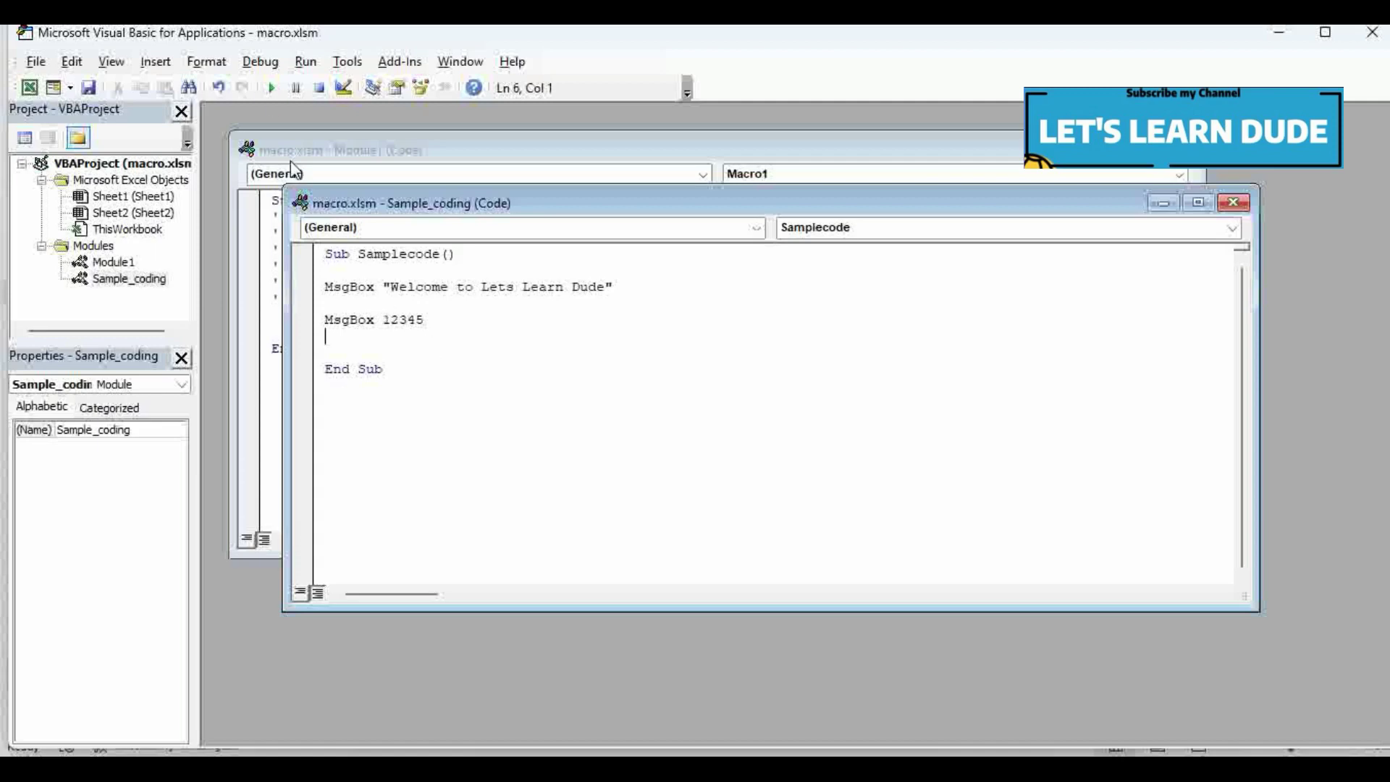
Run Samplecode and dismiss the welcome and 12345 messages in turn
click(273, 90)
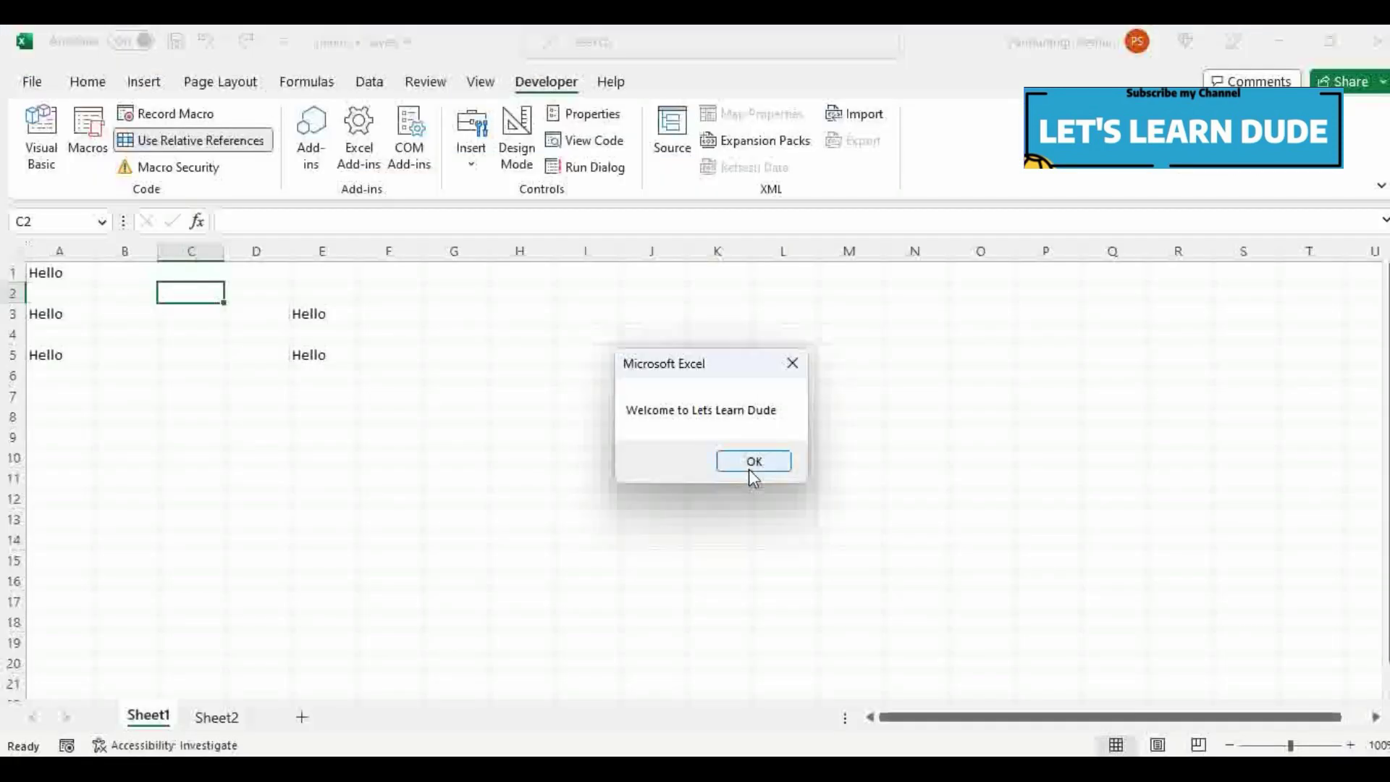
click(753, 461)
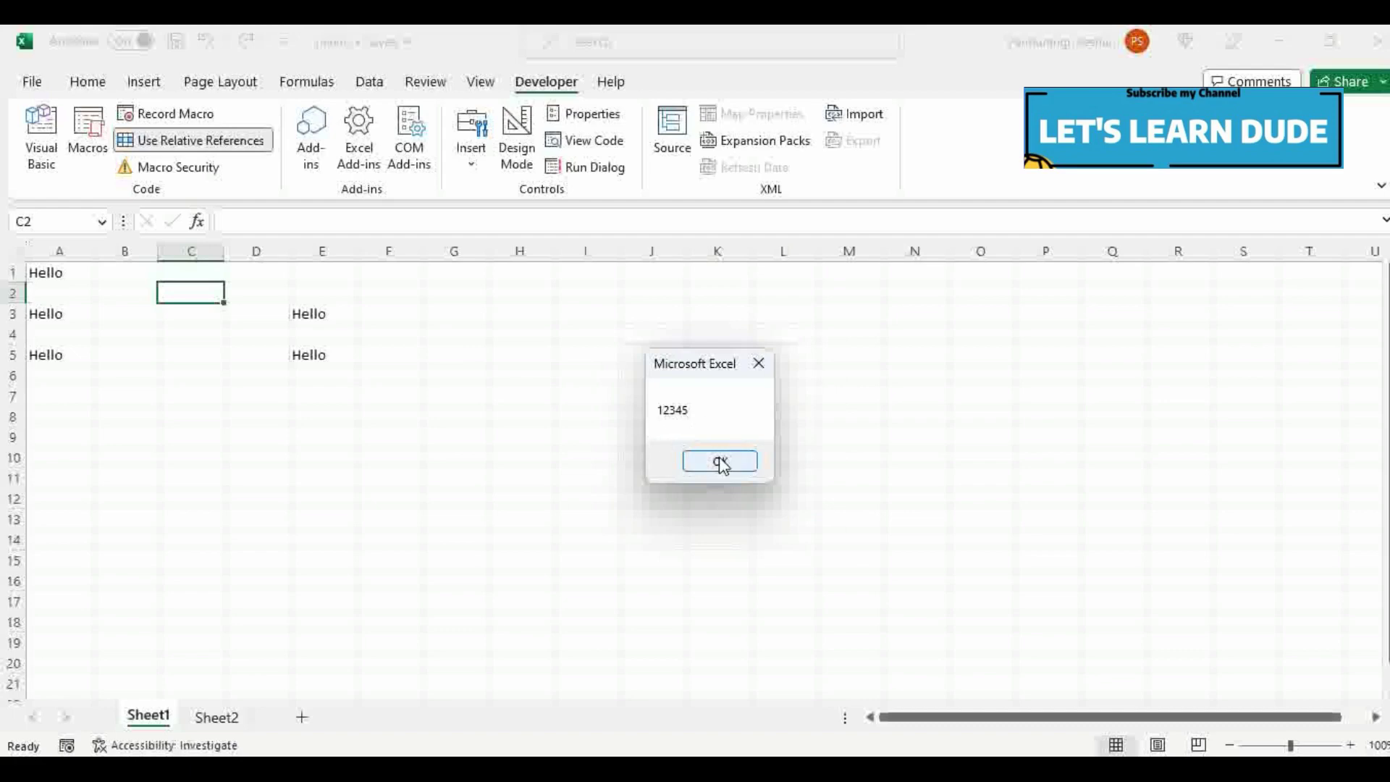
click(721, 462)
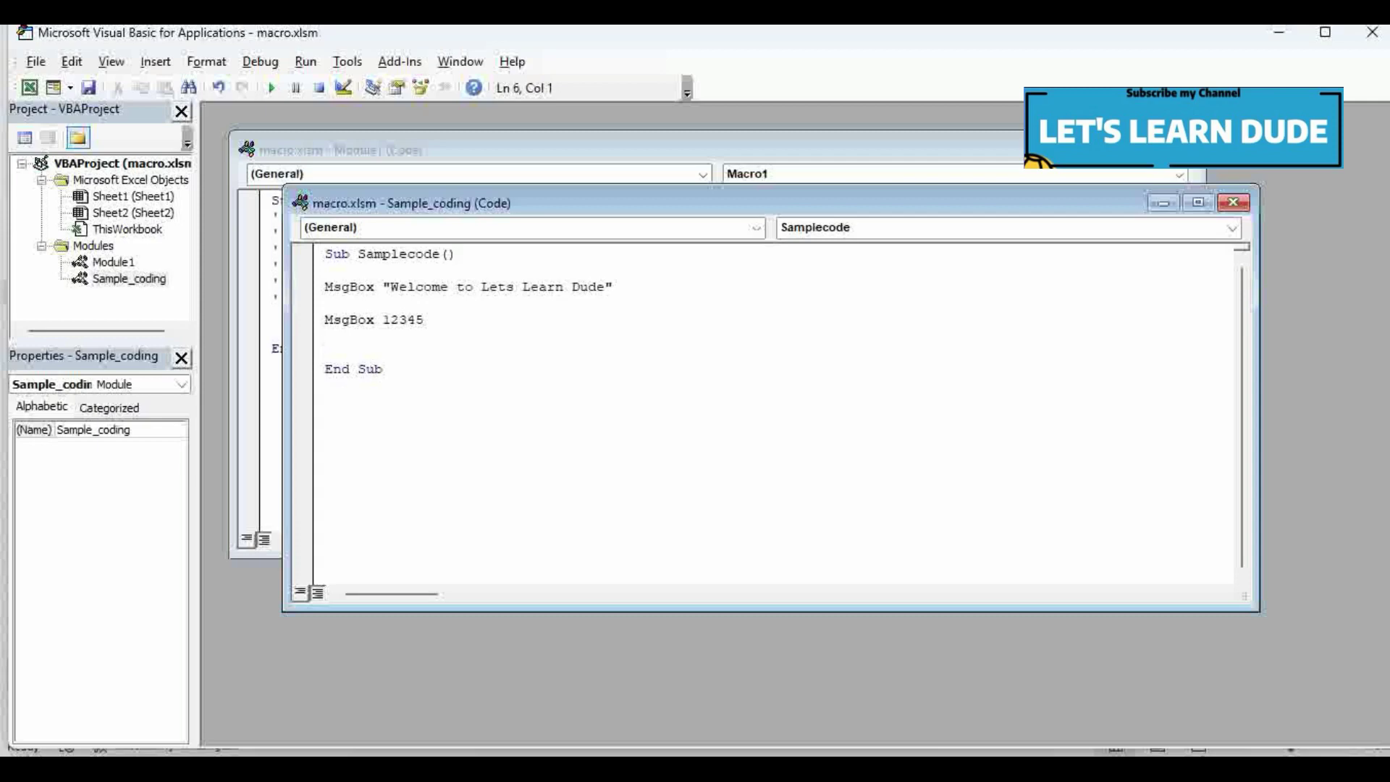
Add a MsgBox "1234" line, removing the stray @ typo
text(msgbox )
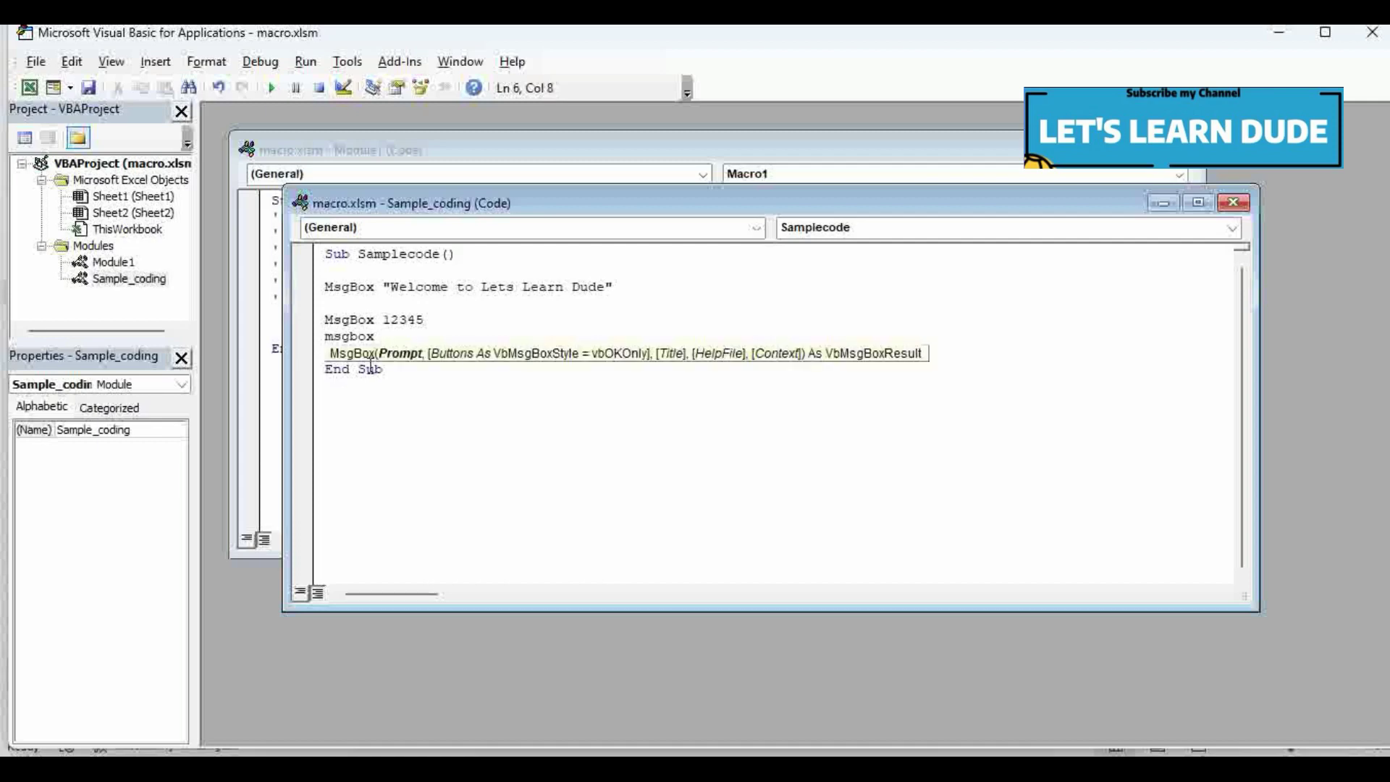
text("1)
text(234@)
key(BackSpace)
text(")
key(Return)
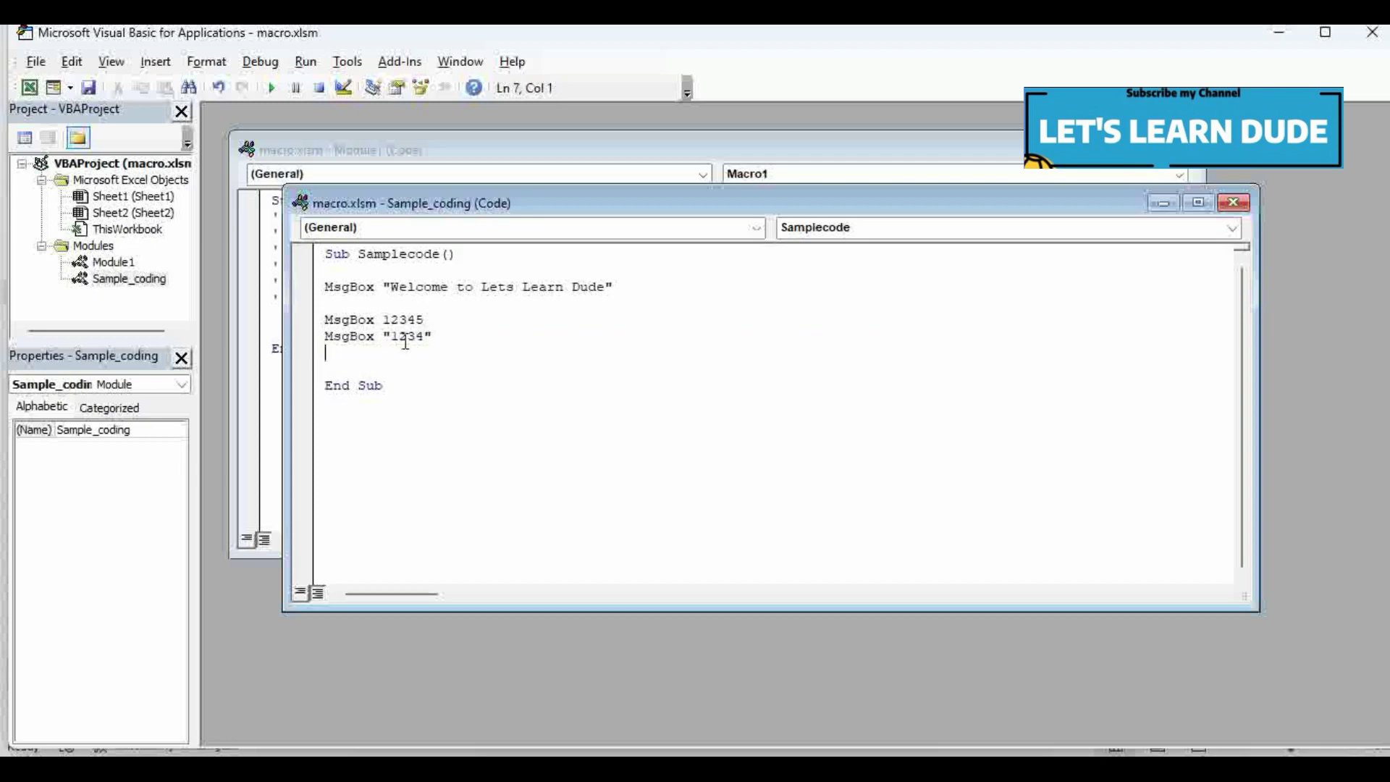
Highlight the quoted "1234" and the number 12345 to compare them
drag(433, 336, 382, 337)
click(410, 336)
drag(432, 336, 382, 337)
click(403, 321)
drag(381, 321, 464, 320)
click(464, 321)
mouse_move(435, 321)
mouse_down()
mouse_move(368, 320)
mouse_move(377, 336)
mouse_move(434, 336)
mouse_up()
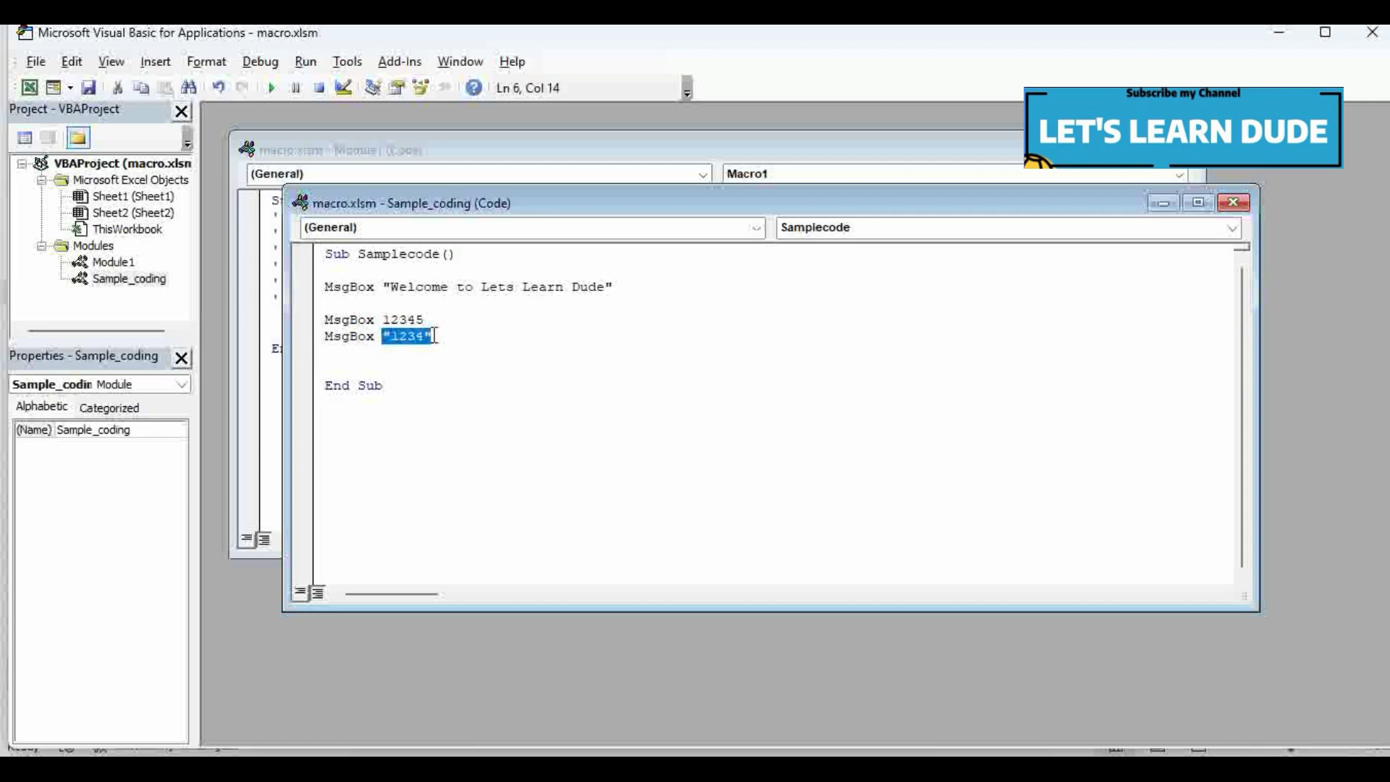